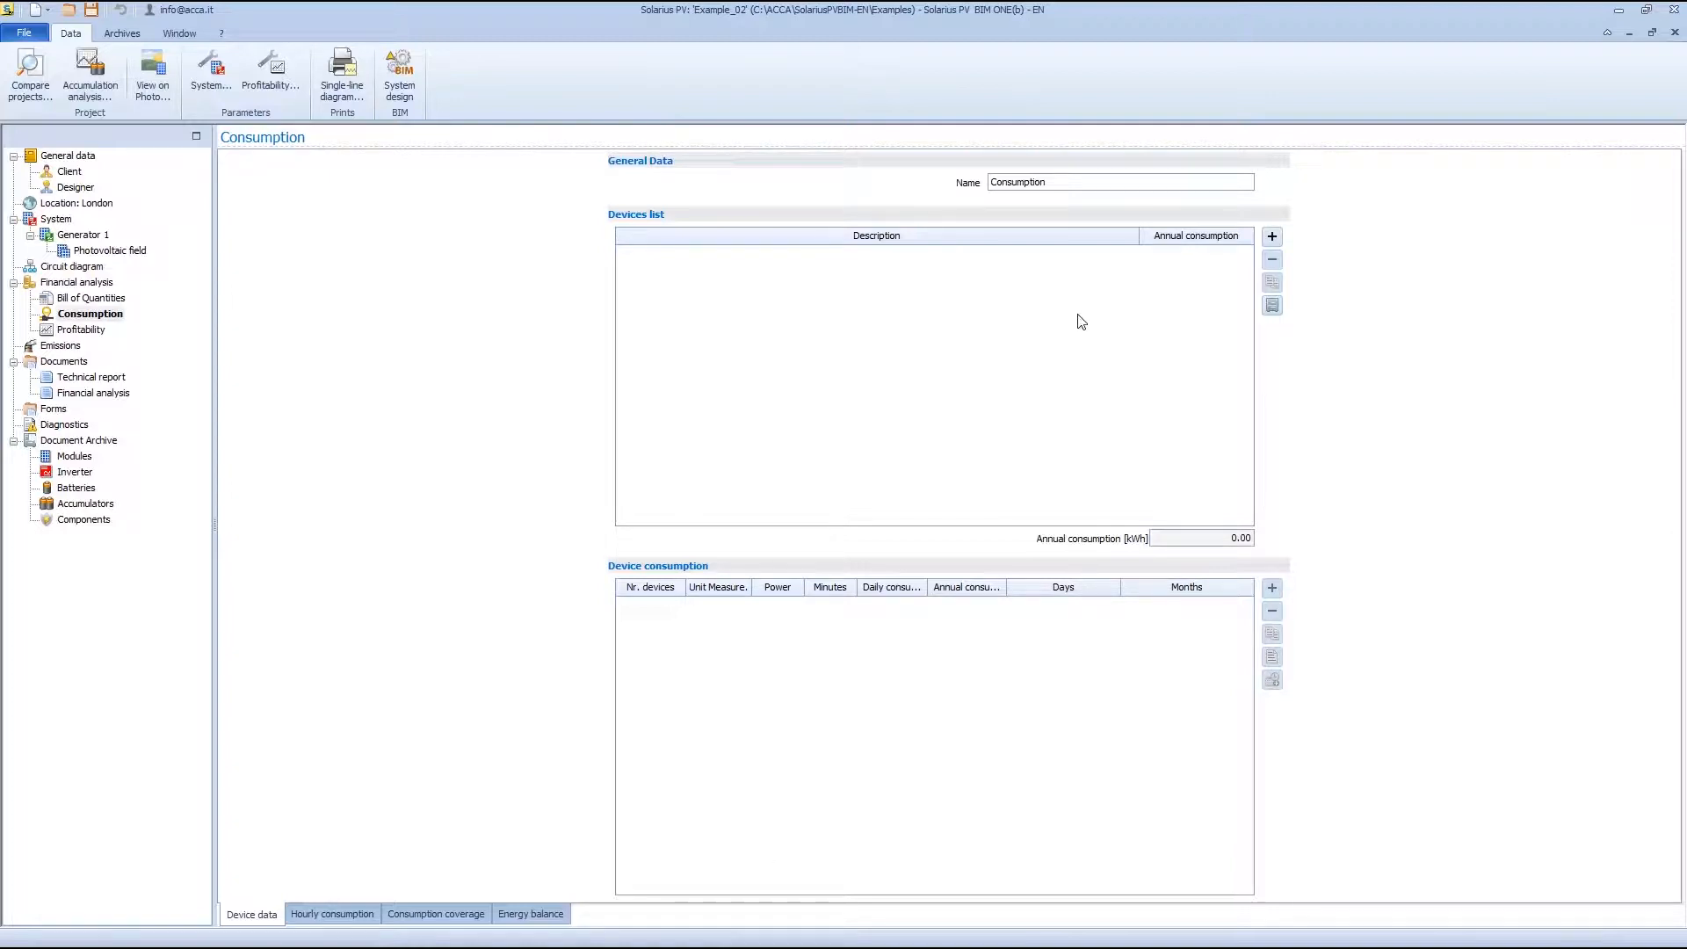
- Open the device archive from the devices list, keep English as its language, and select the Offices PC
click(1272, 237)
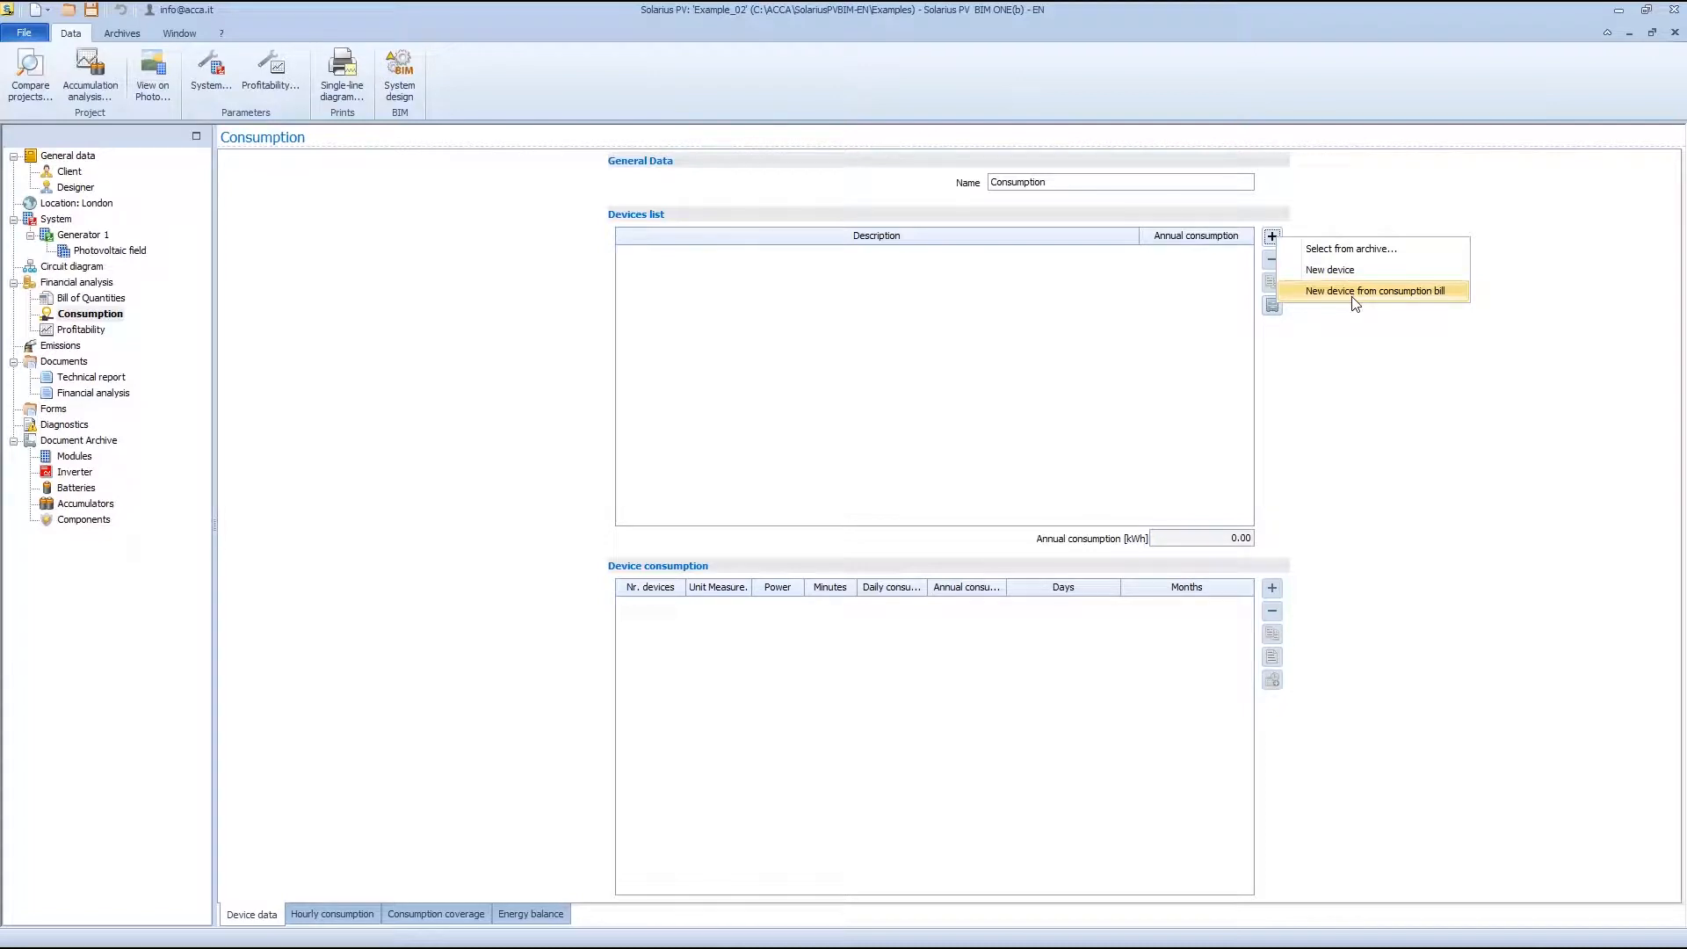
click(1349, 250)
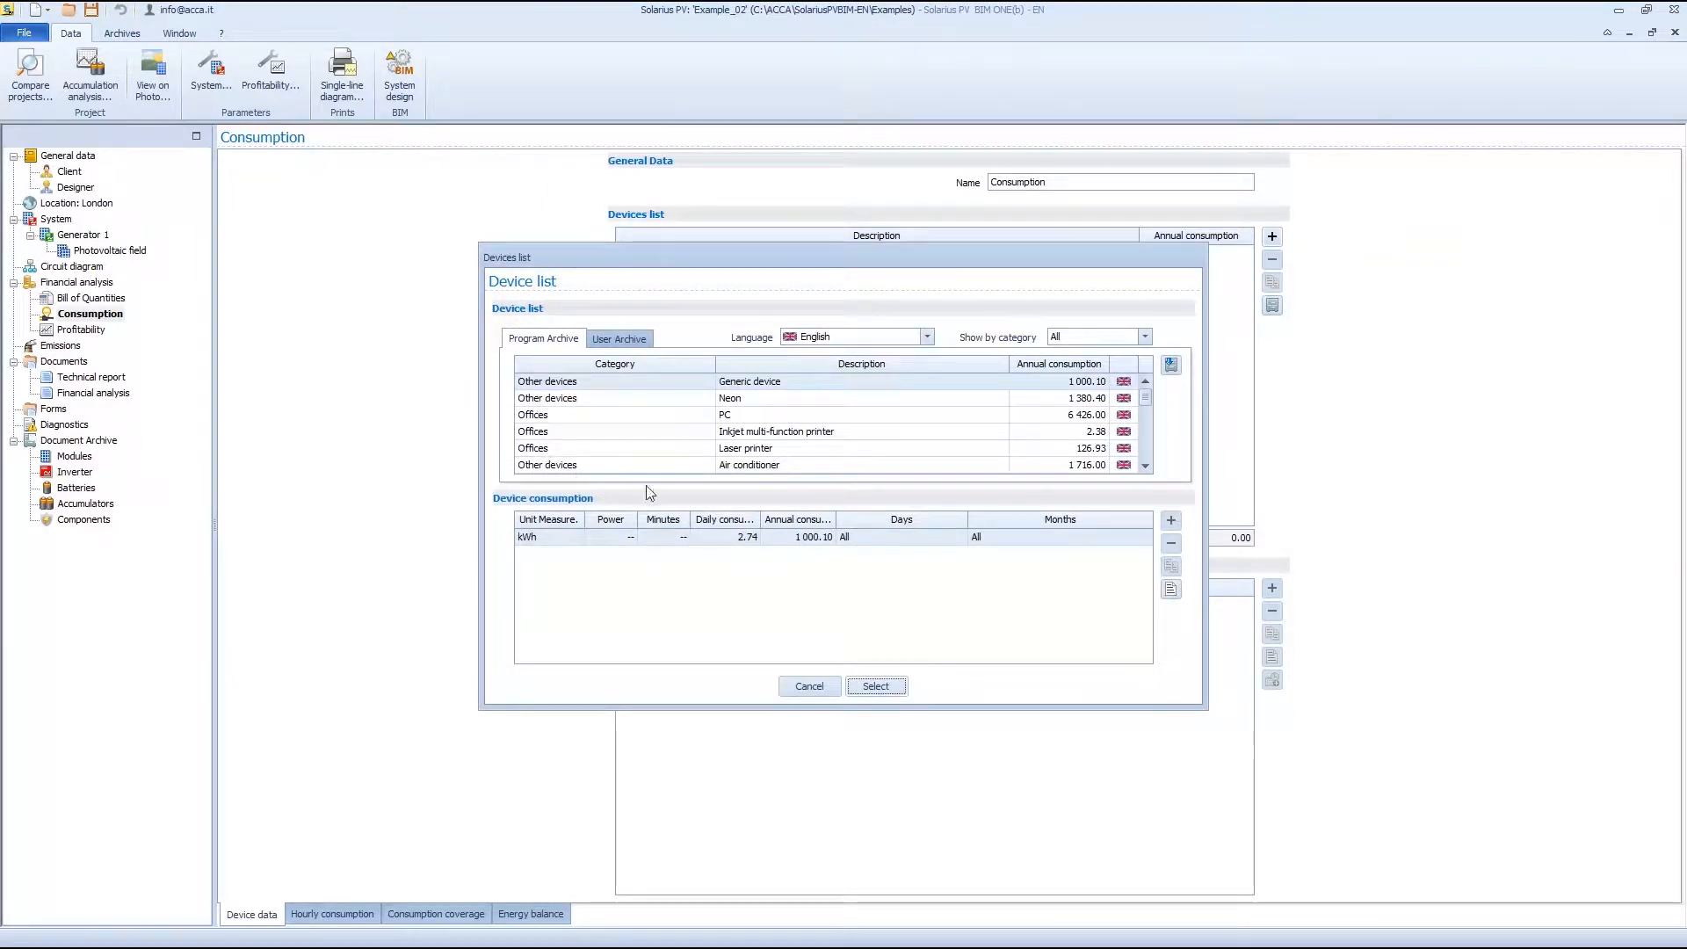
click(927, 336)
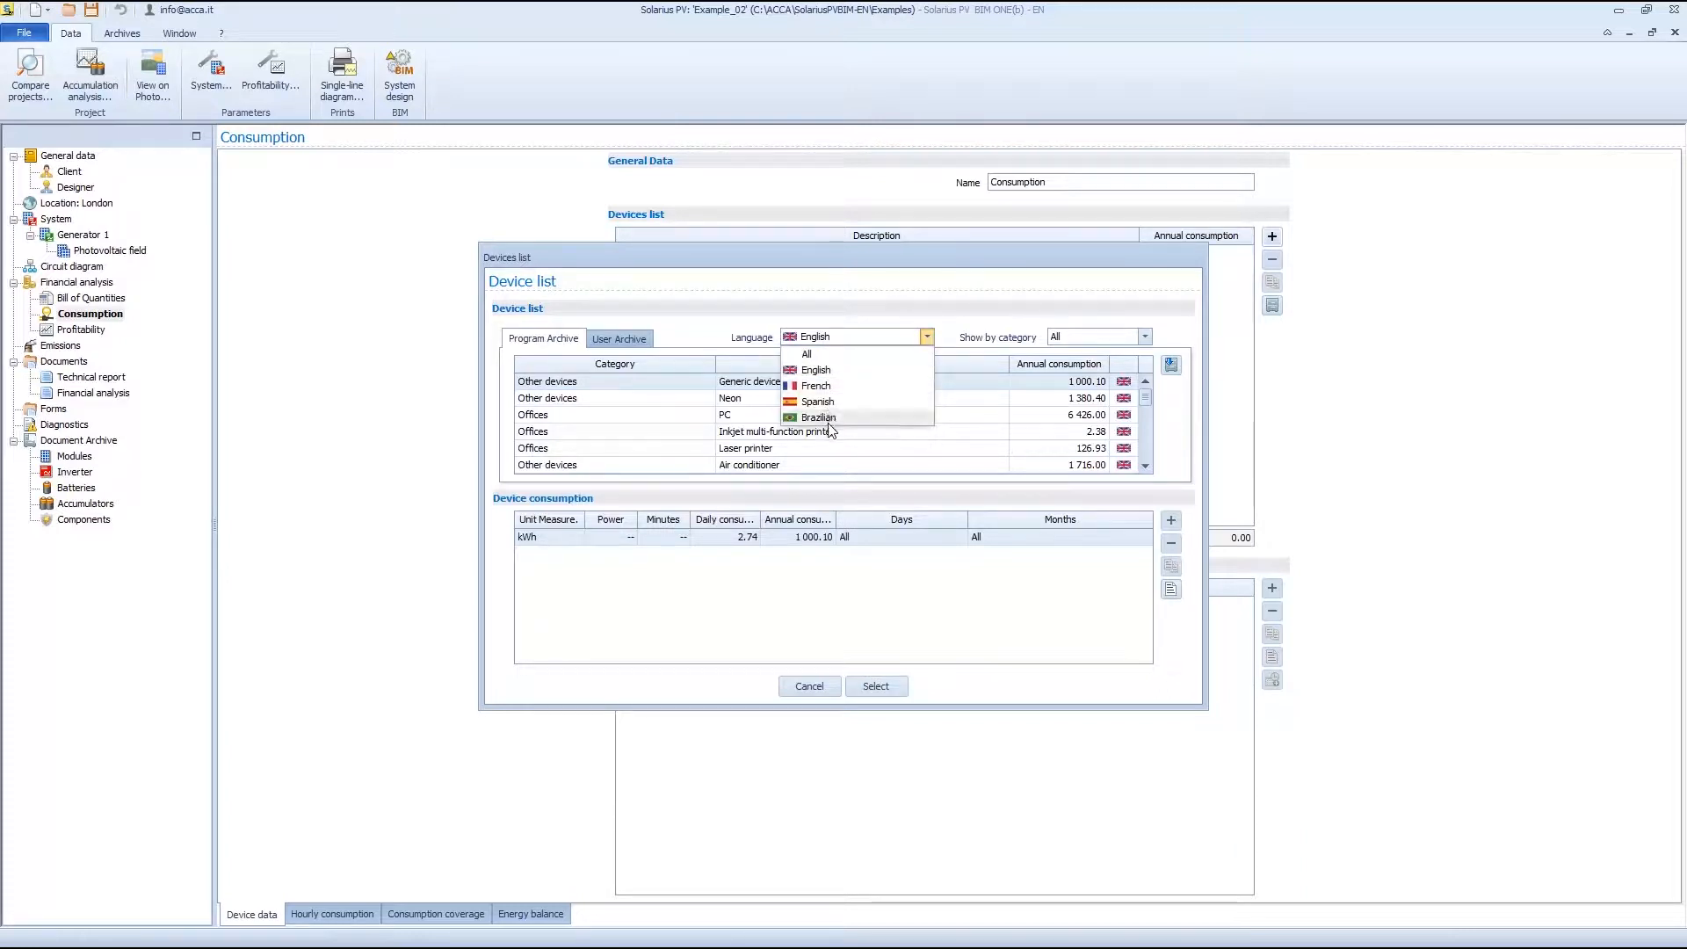
click(846, 372)
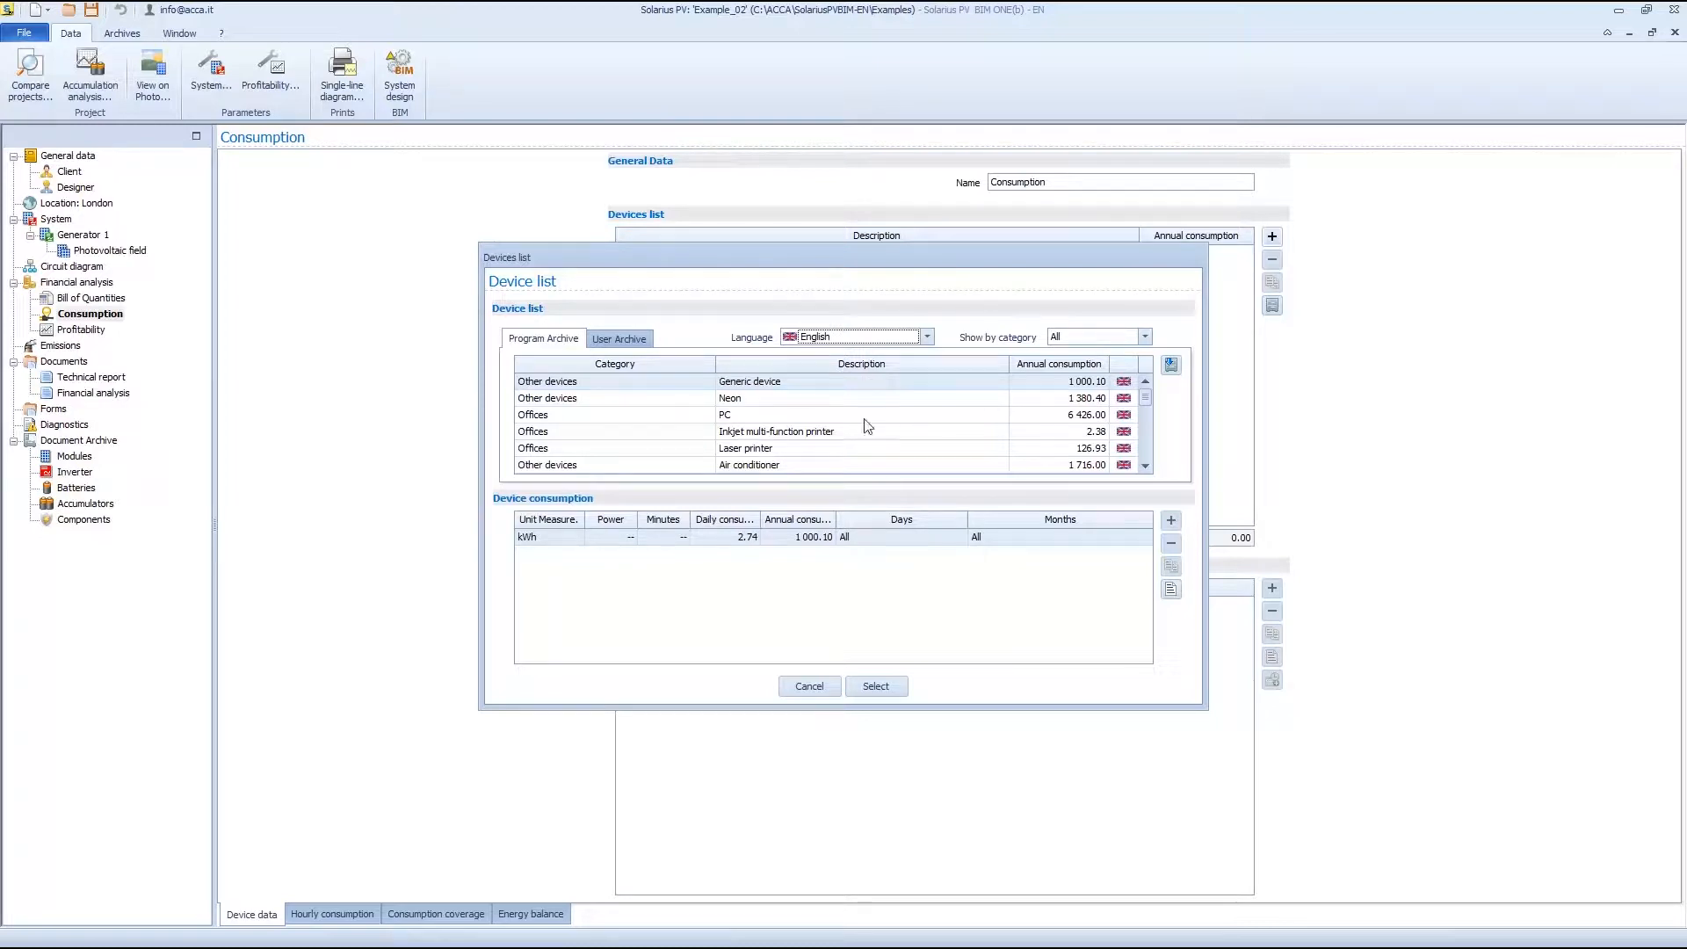
click(751, 418)
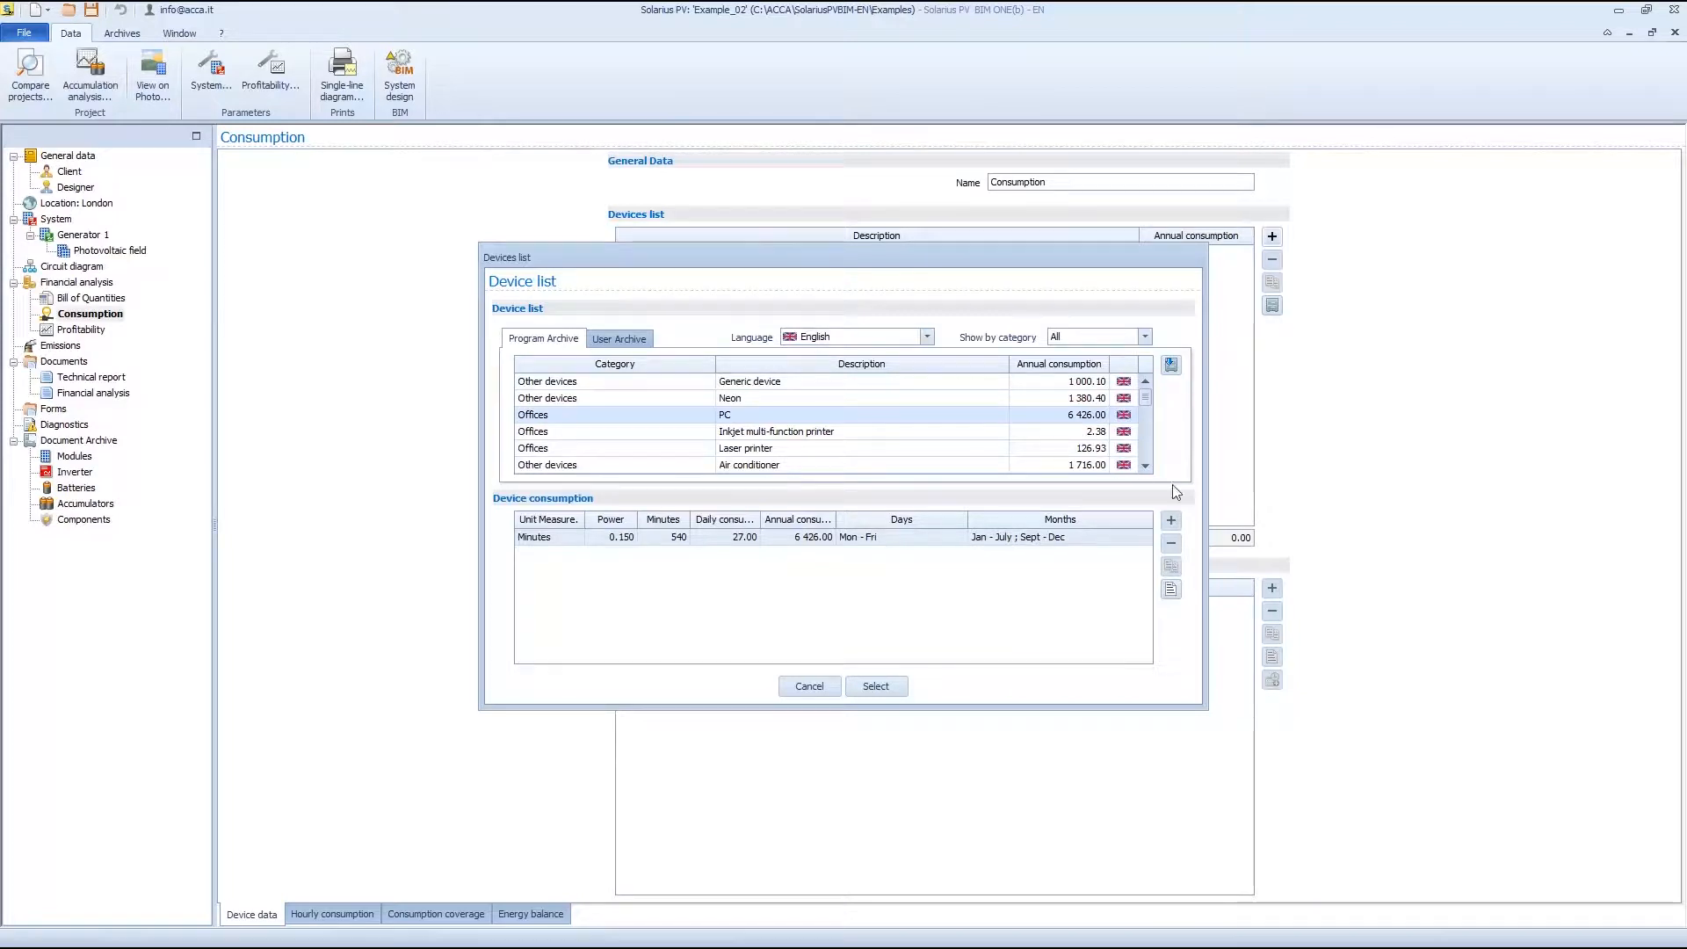
- Examine the archived PC's consumption details, including its months, days, minutes of use and hourly consumption
click(1171, 591)
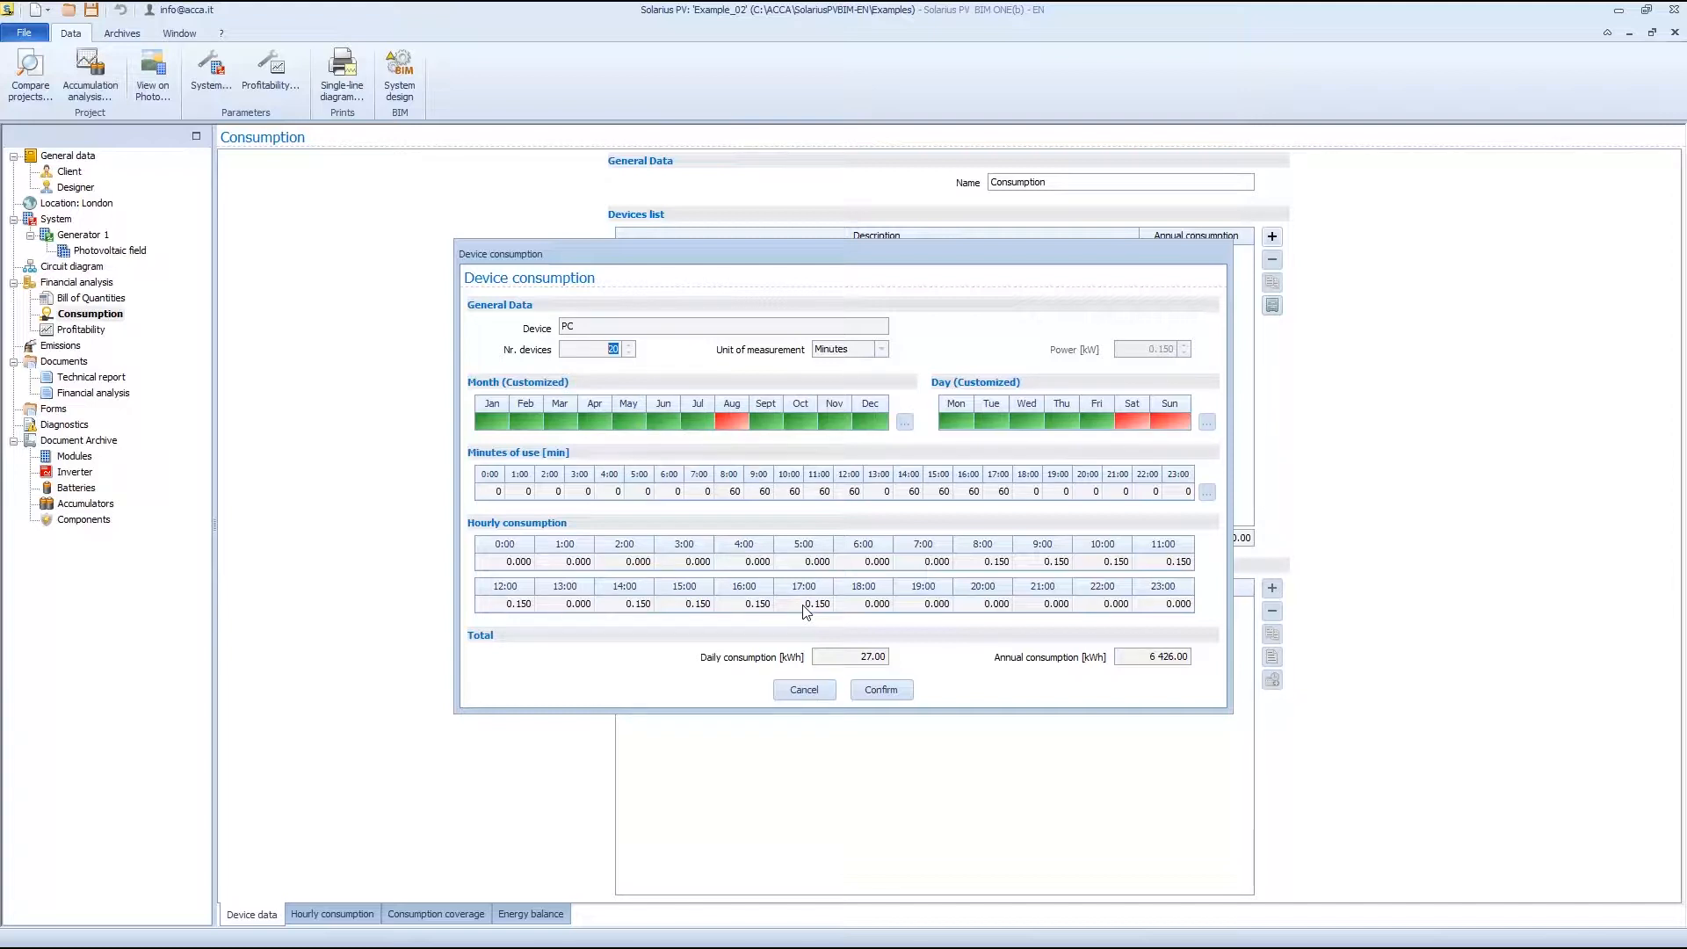
click(870, 695)
click(882, 691)
click(803, 691)
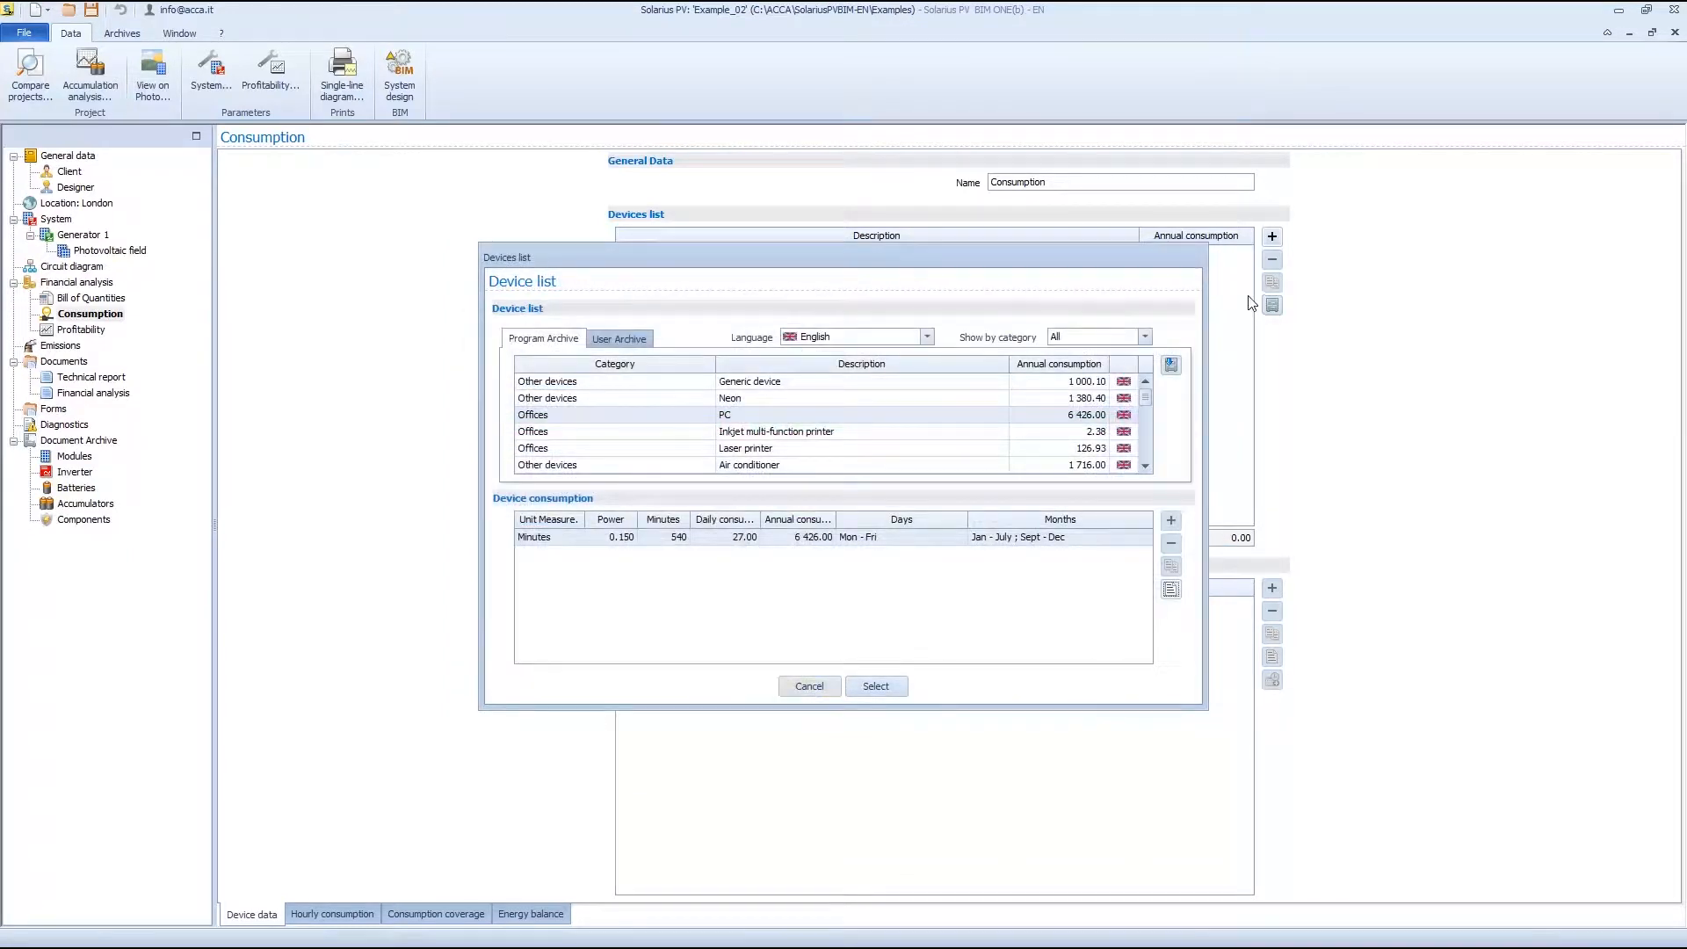
- Copy the PC to the user archive and set its consumption to 10 devices, 0.2 kW and 600 minutes, adding use at 7:00
click(1172, 365)
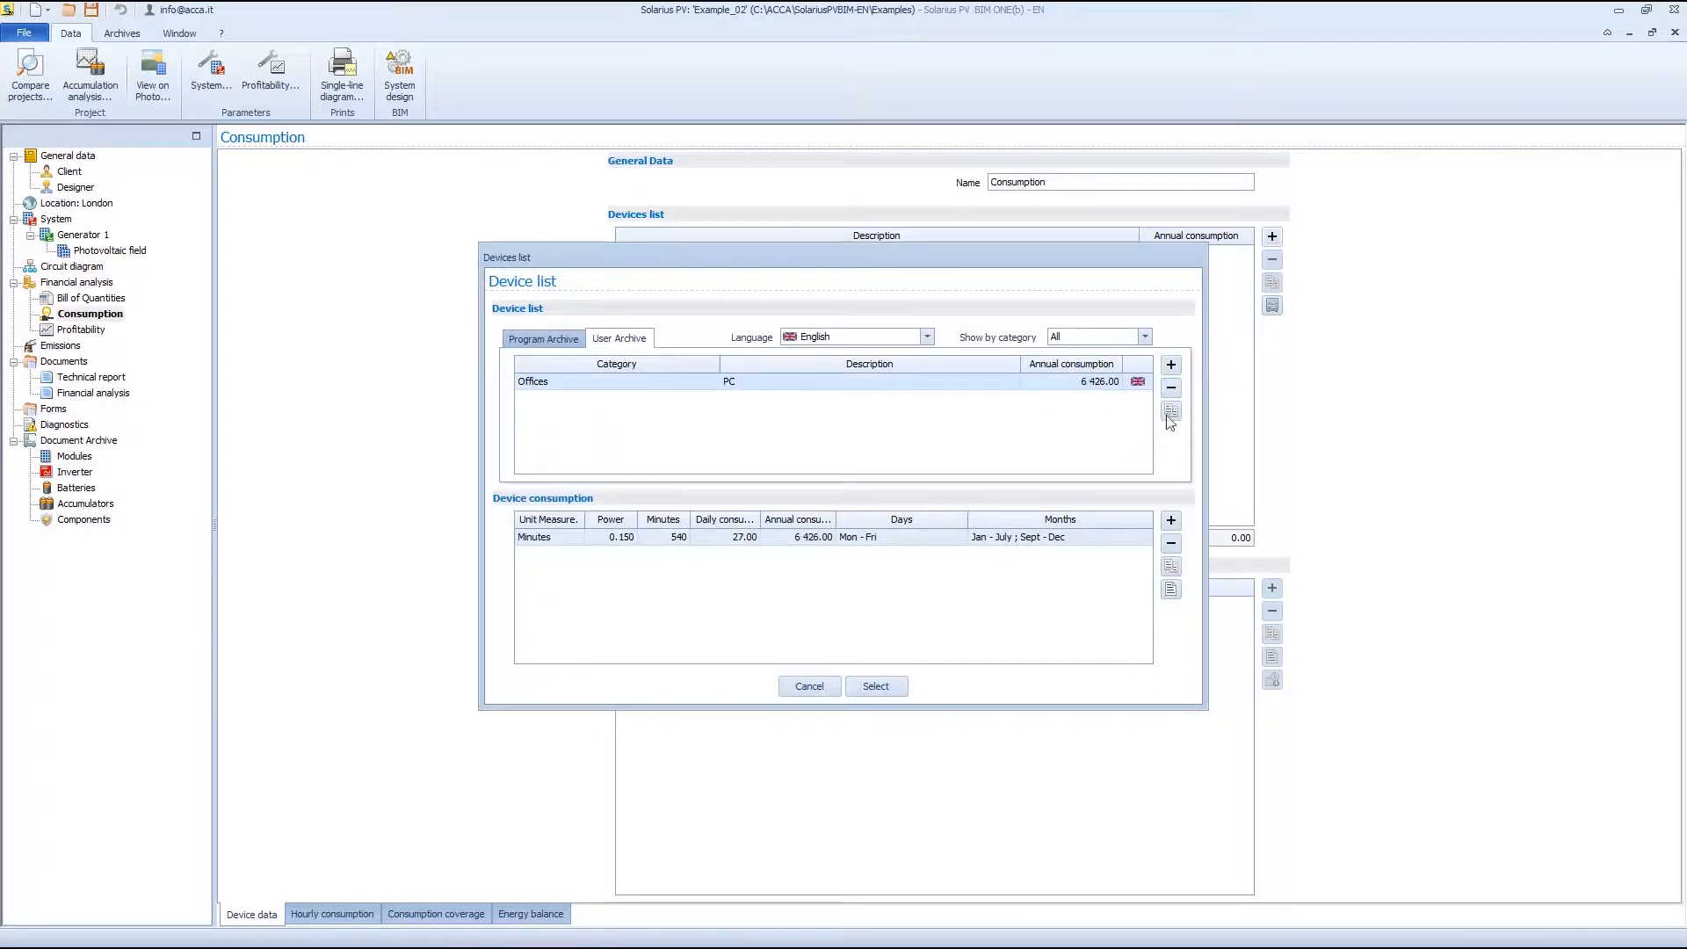
click(1172, 589)
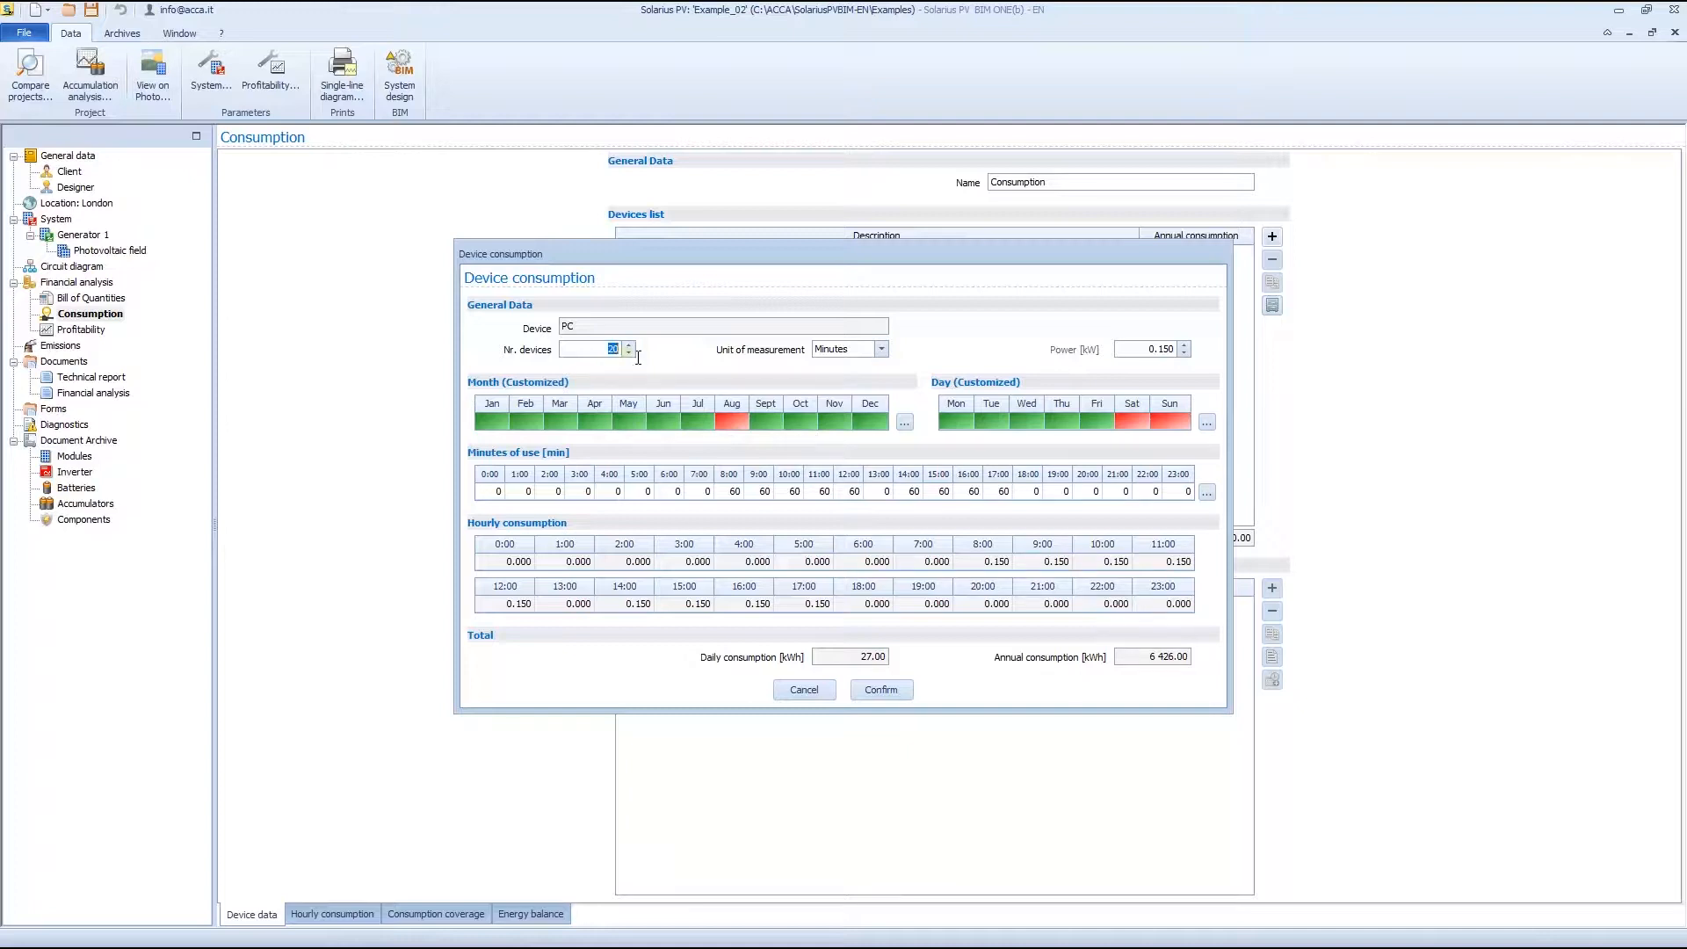
text(10)
drag(1139, 351, 1173, 352)
text(0.2)
click(707, 492)
click(904, 694)
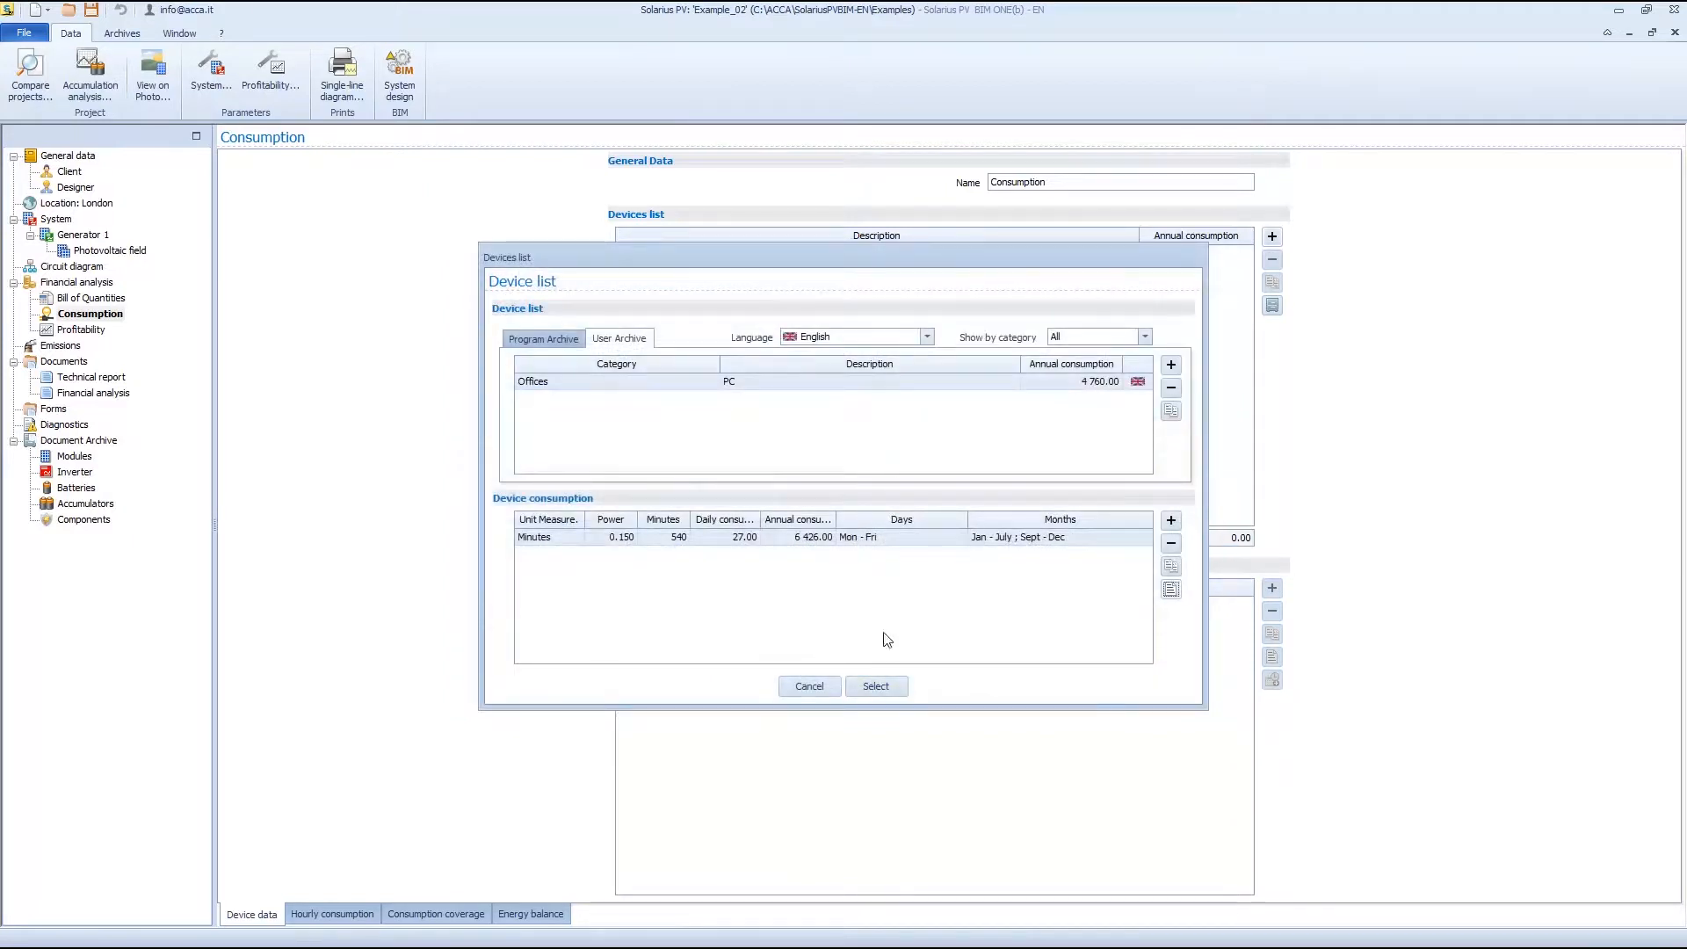
- Insert the edited PC into the project's devices list and delete it again
click(877, 688)
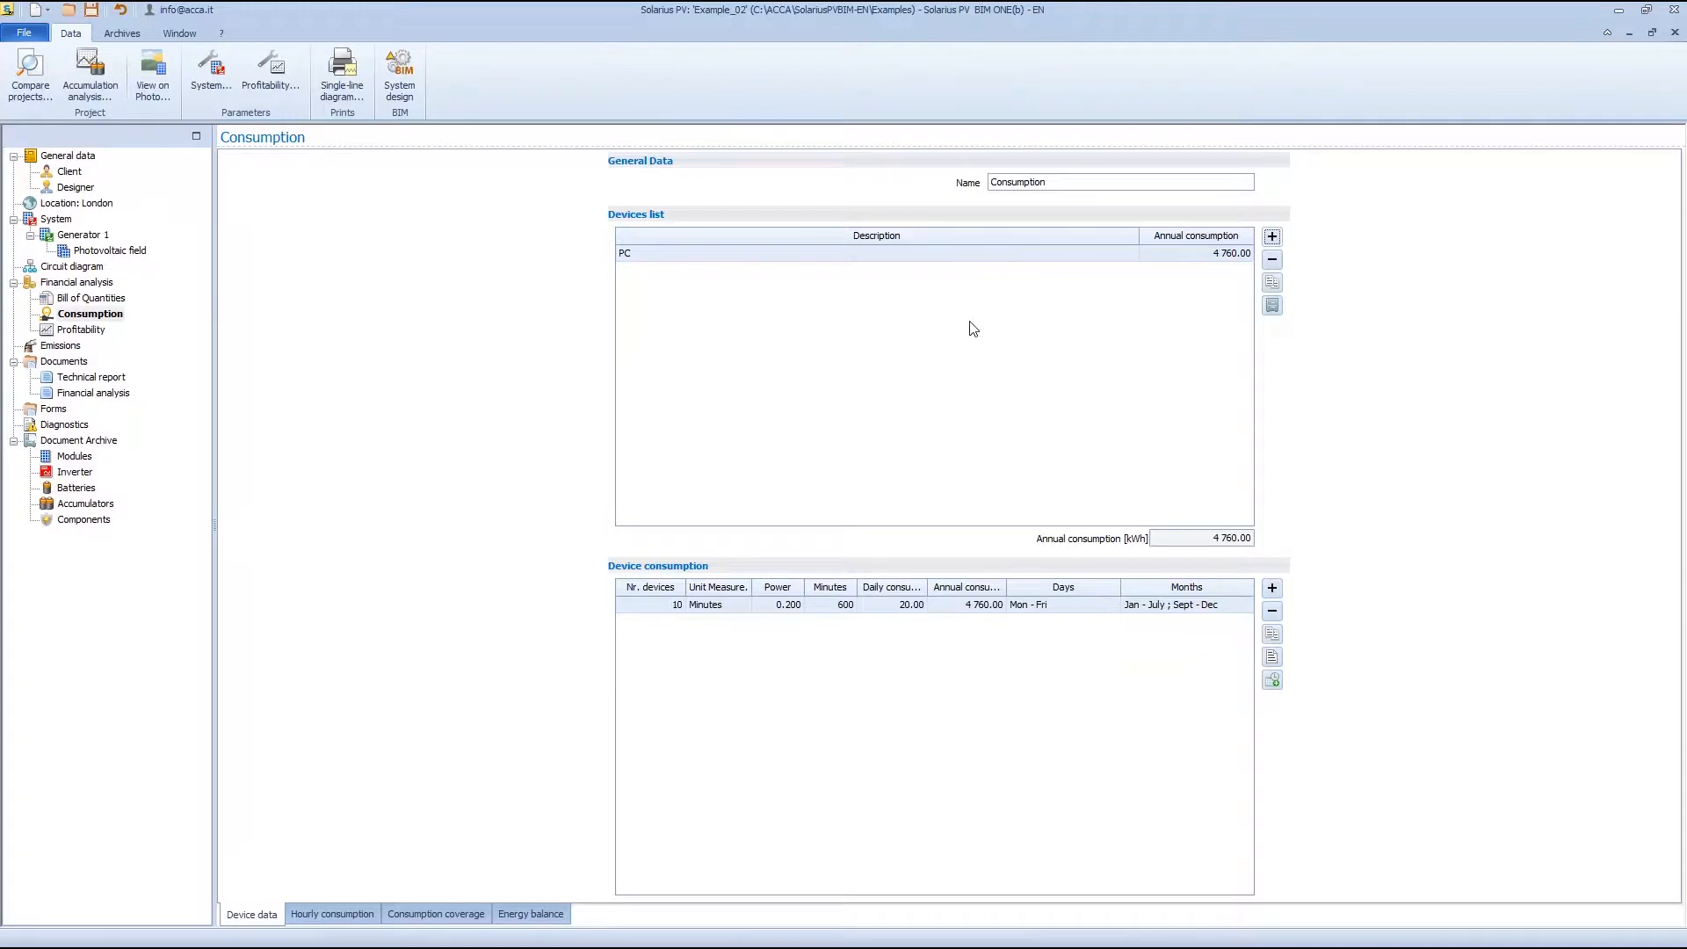
click(1272, 259)
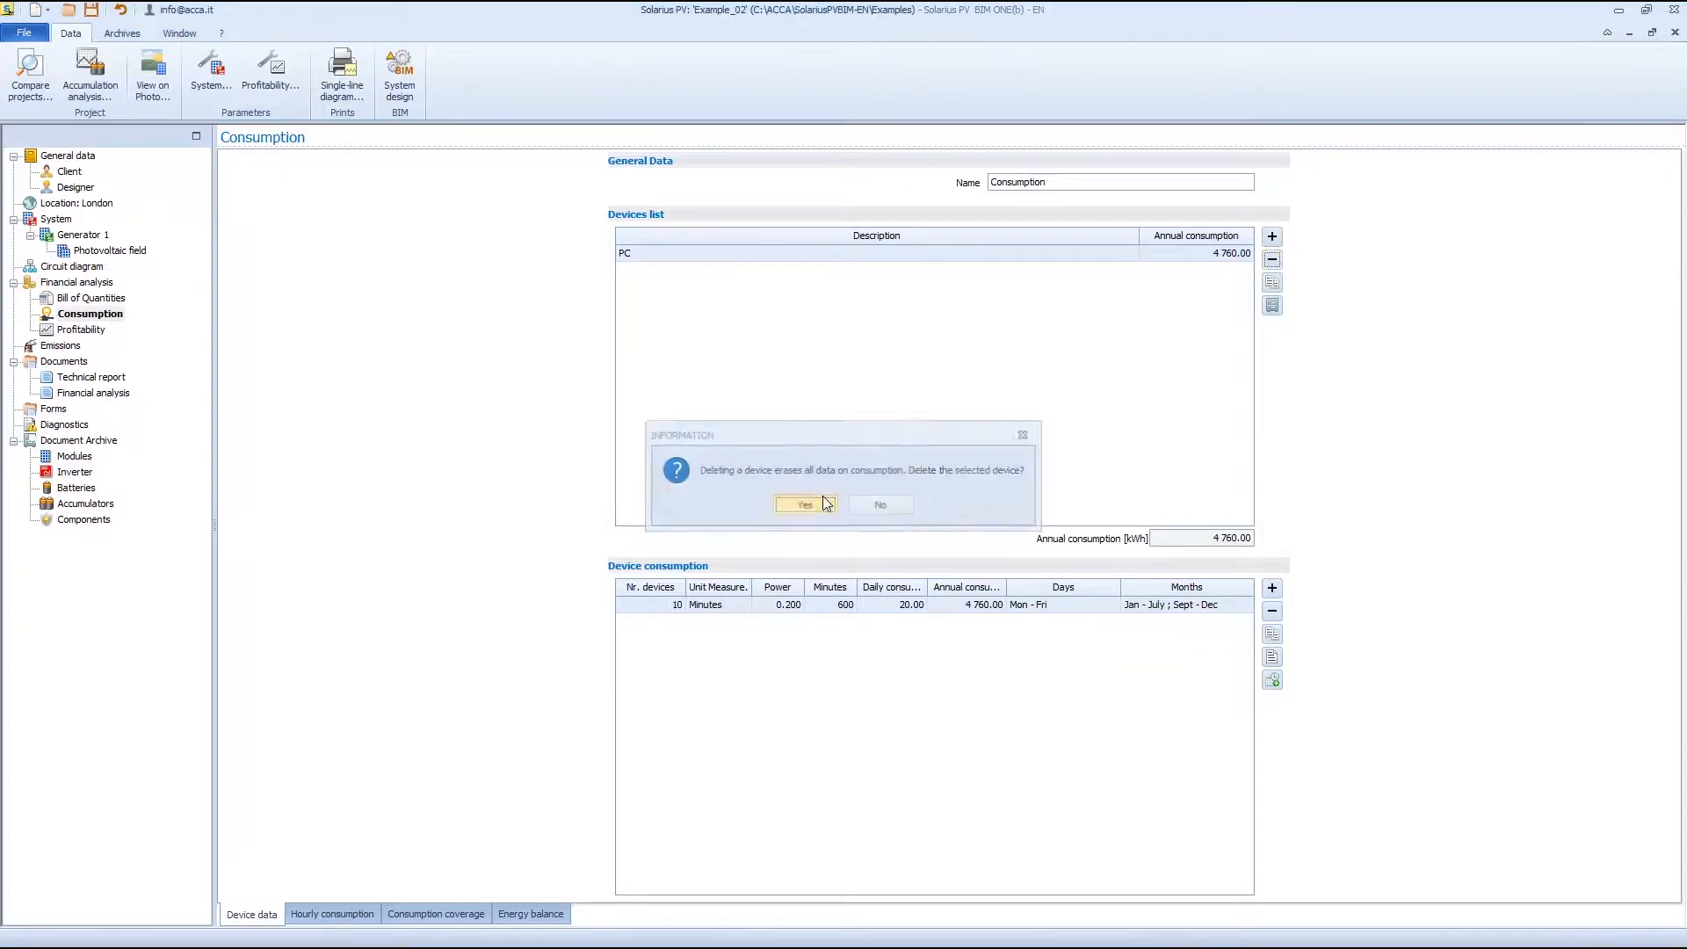
click(813, 505)
- Create a new device named "Device.." and start a consumption entry for it with kWh as the unit
click(1272, 237)
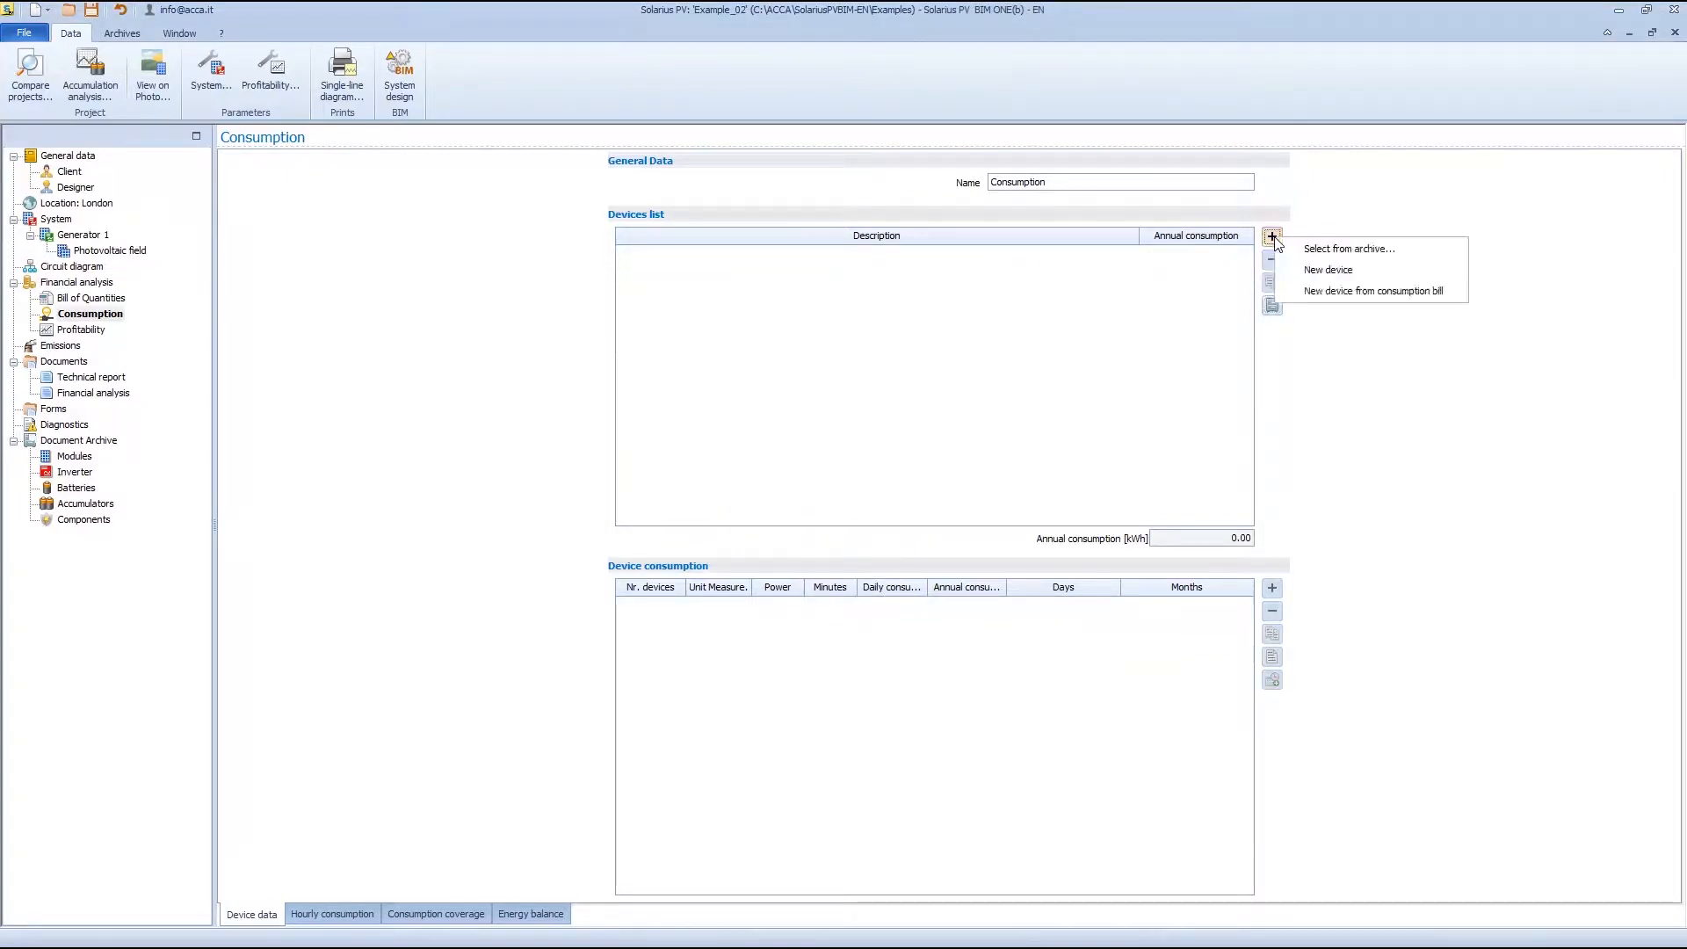
click(1299, 279)
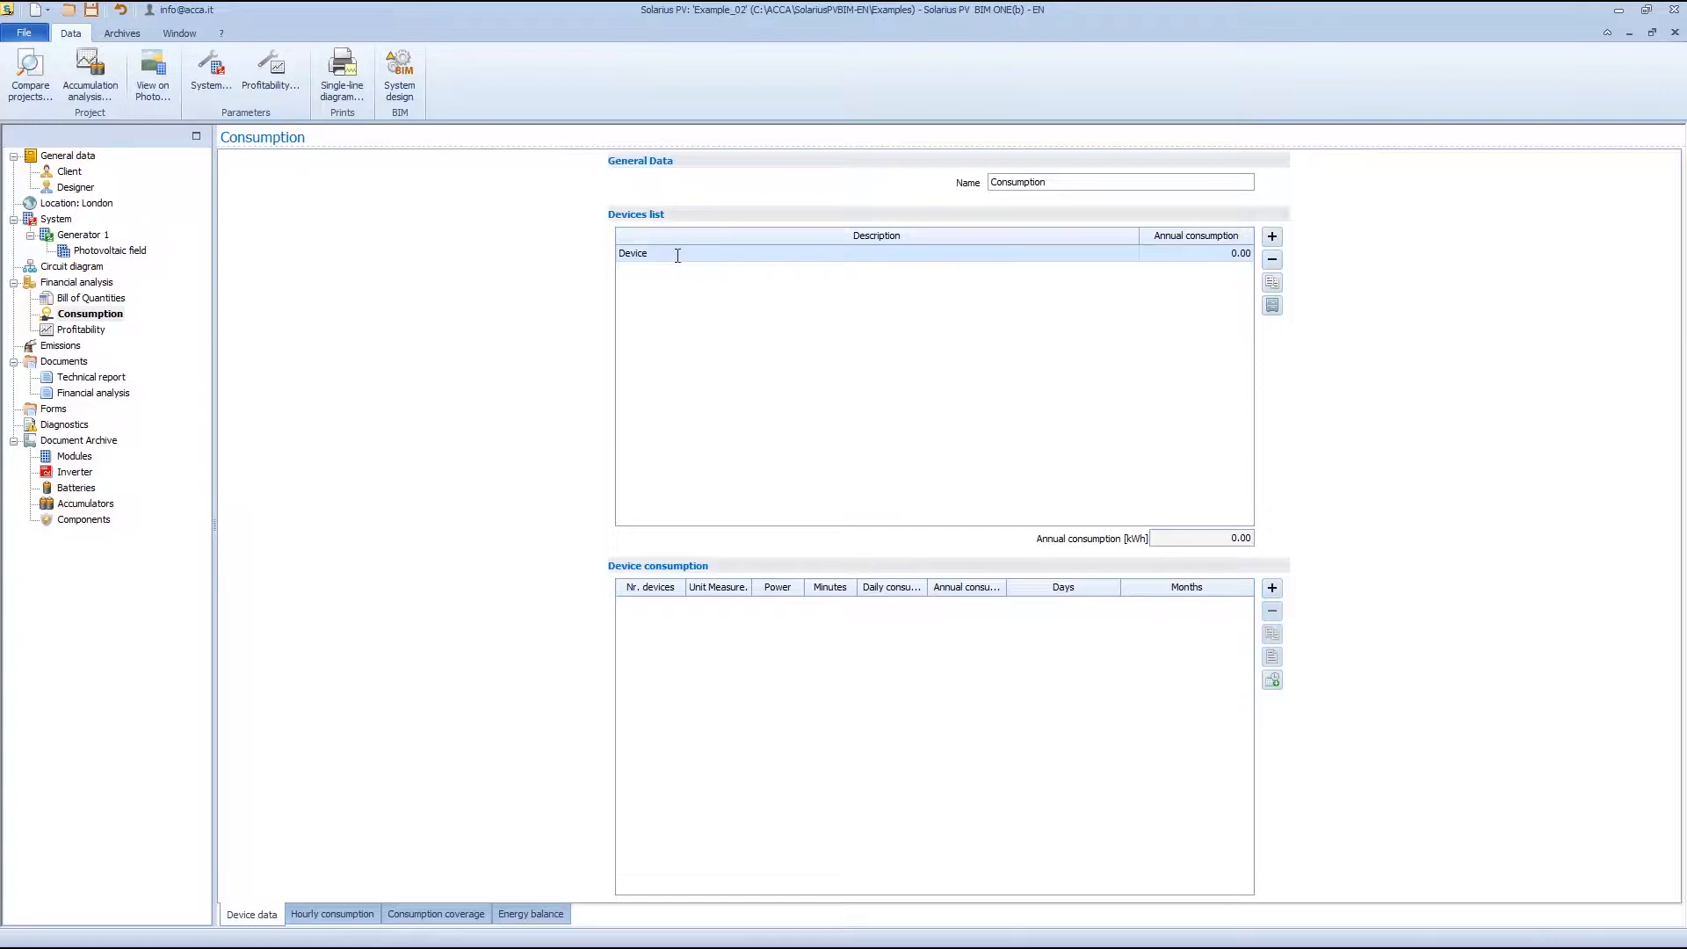
text(..)
click(1272, 588)
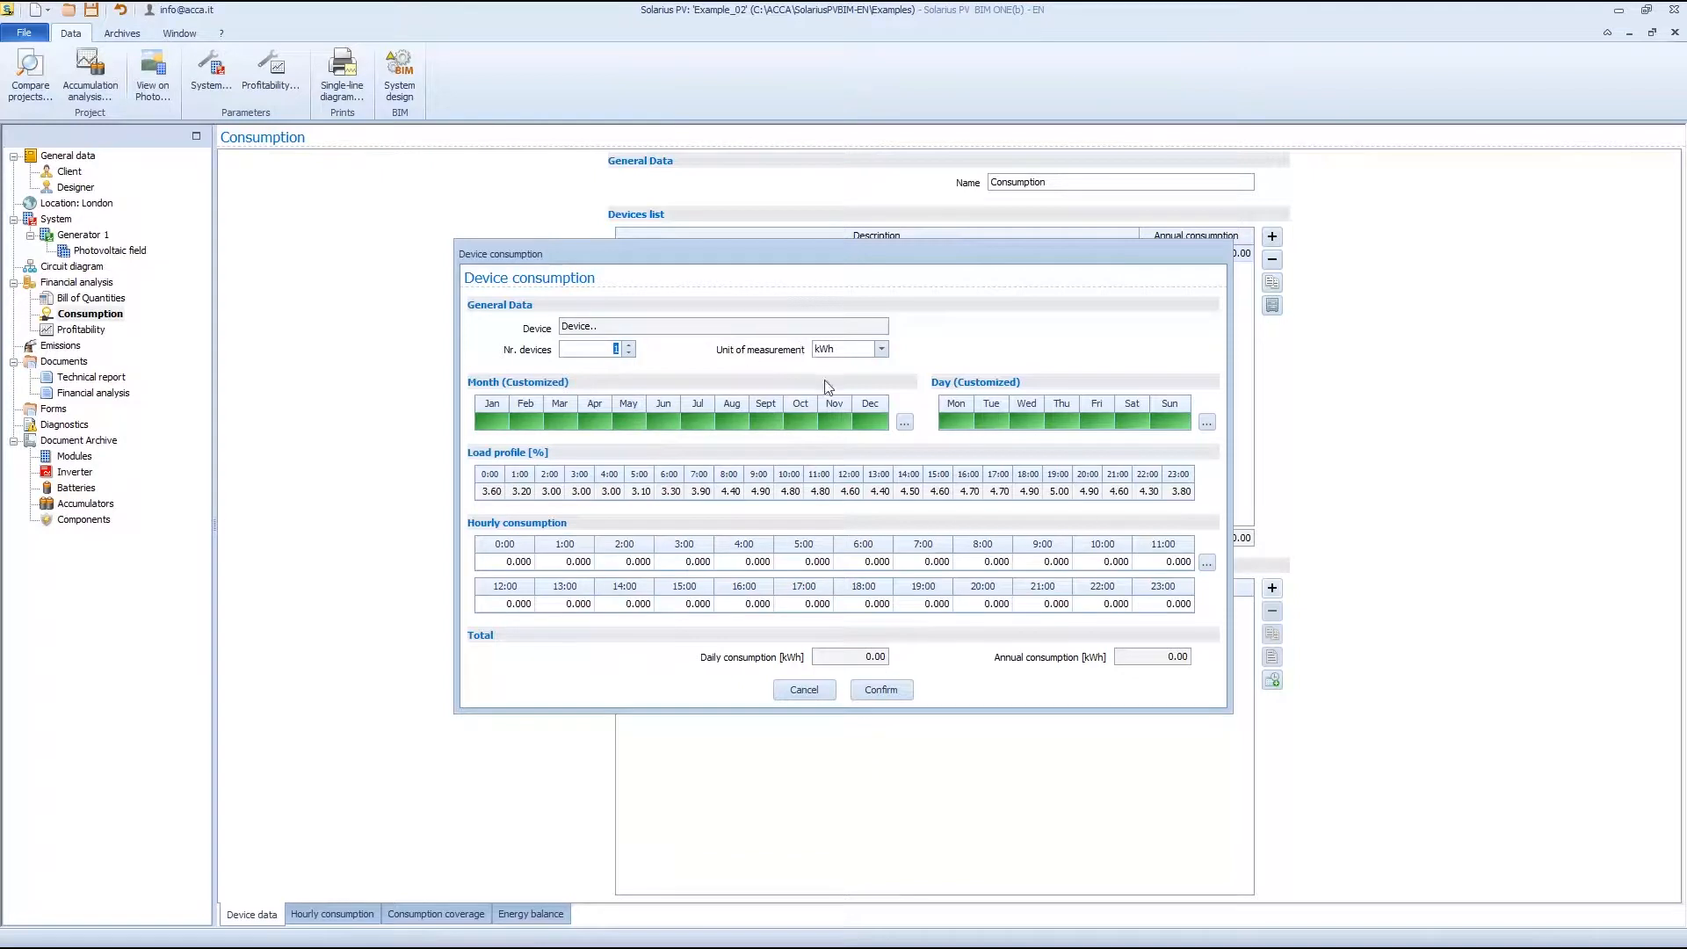
click(880, 350)
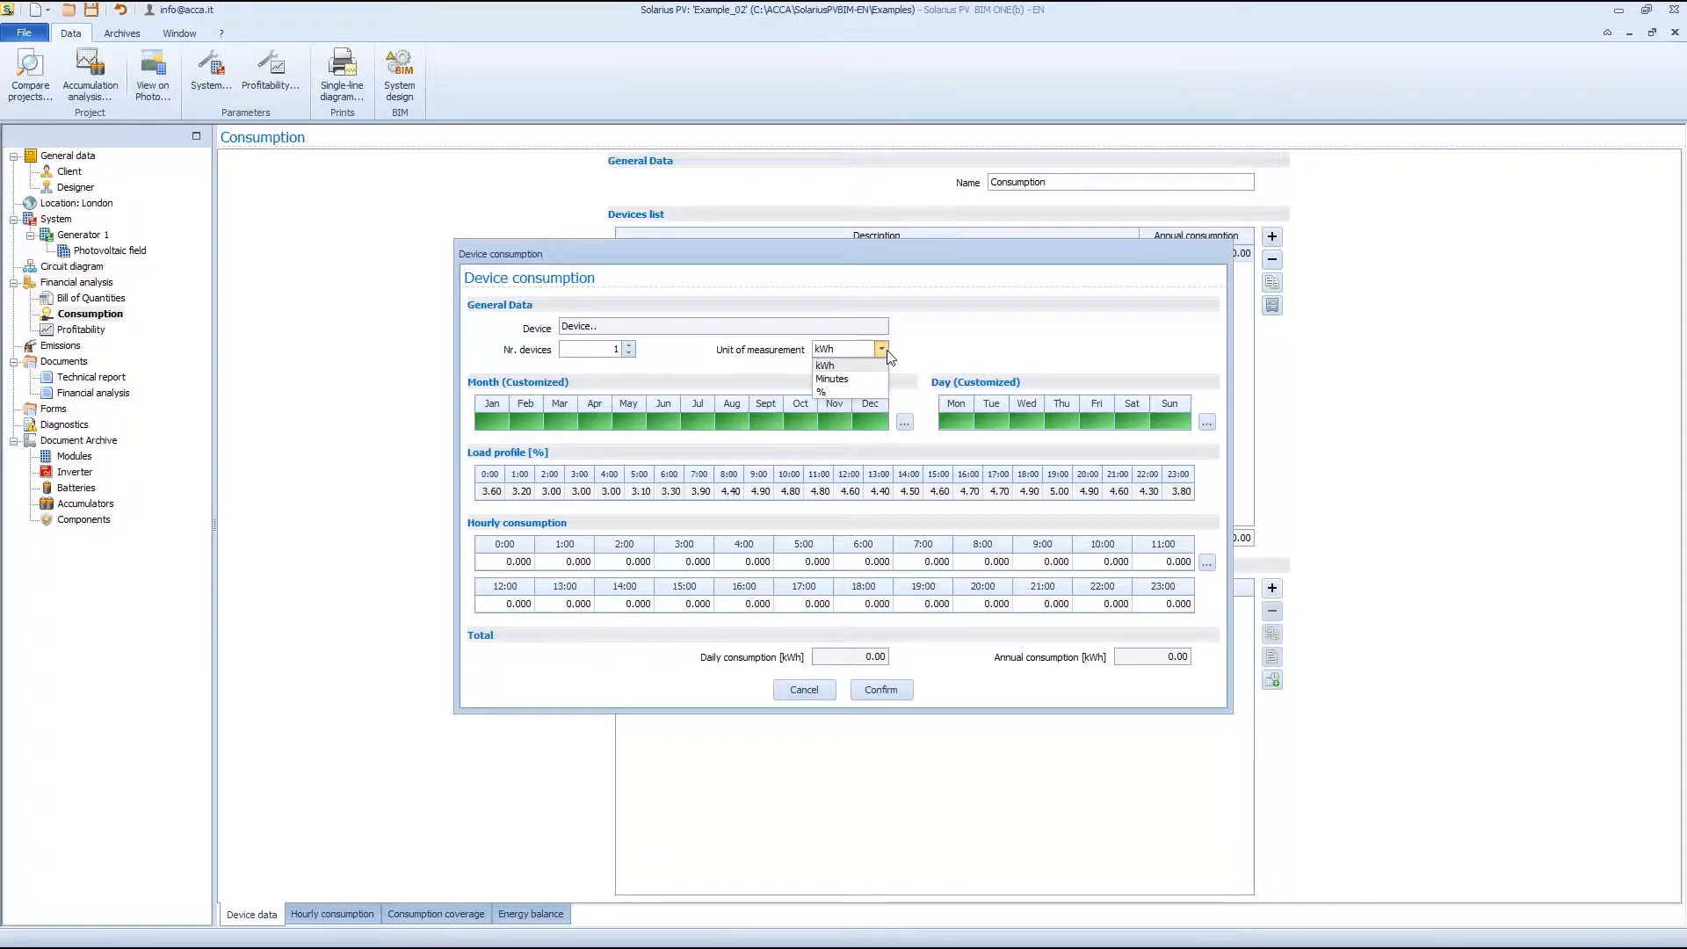
click(888, 352)
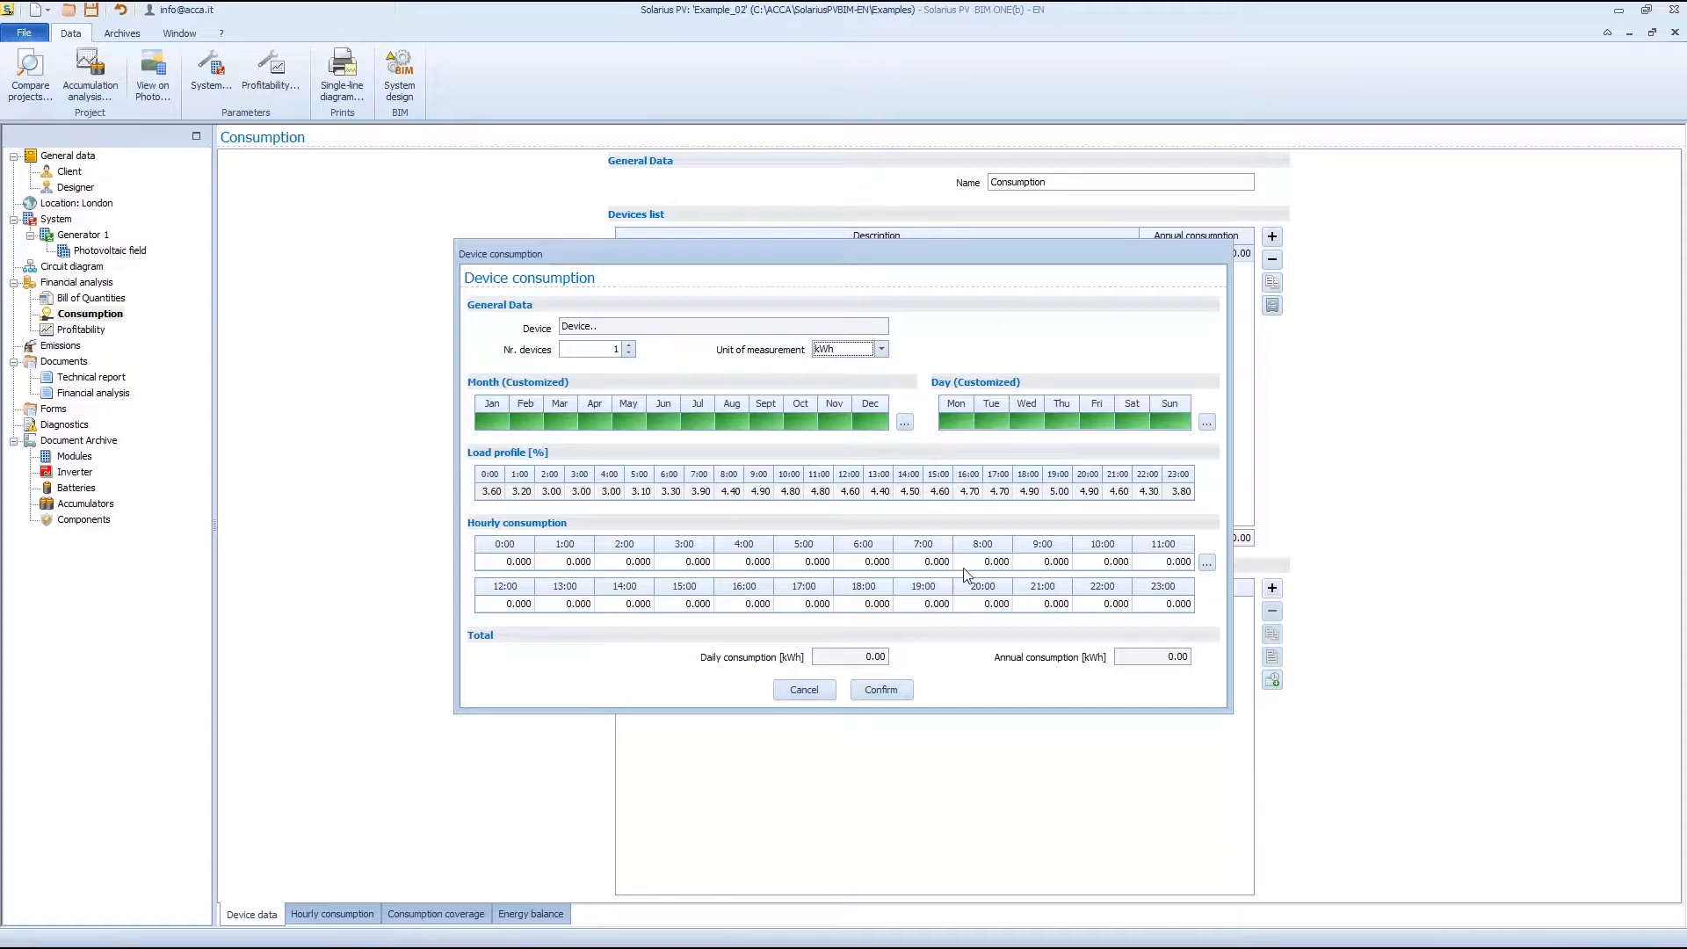
- Limit the device's consumption period to the Autumn months and week days only
click(904, 422)
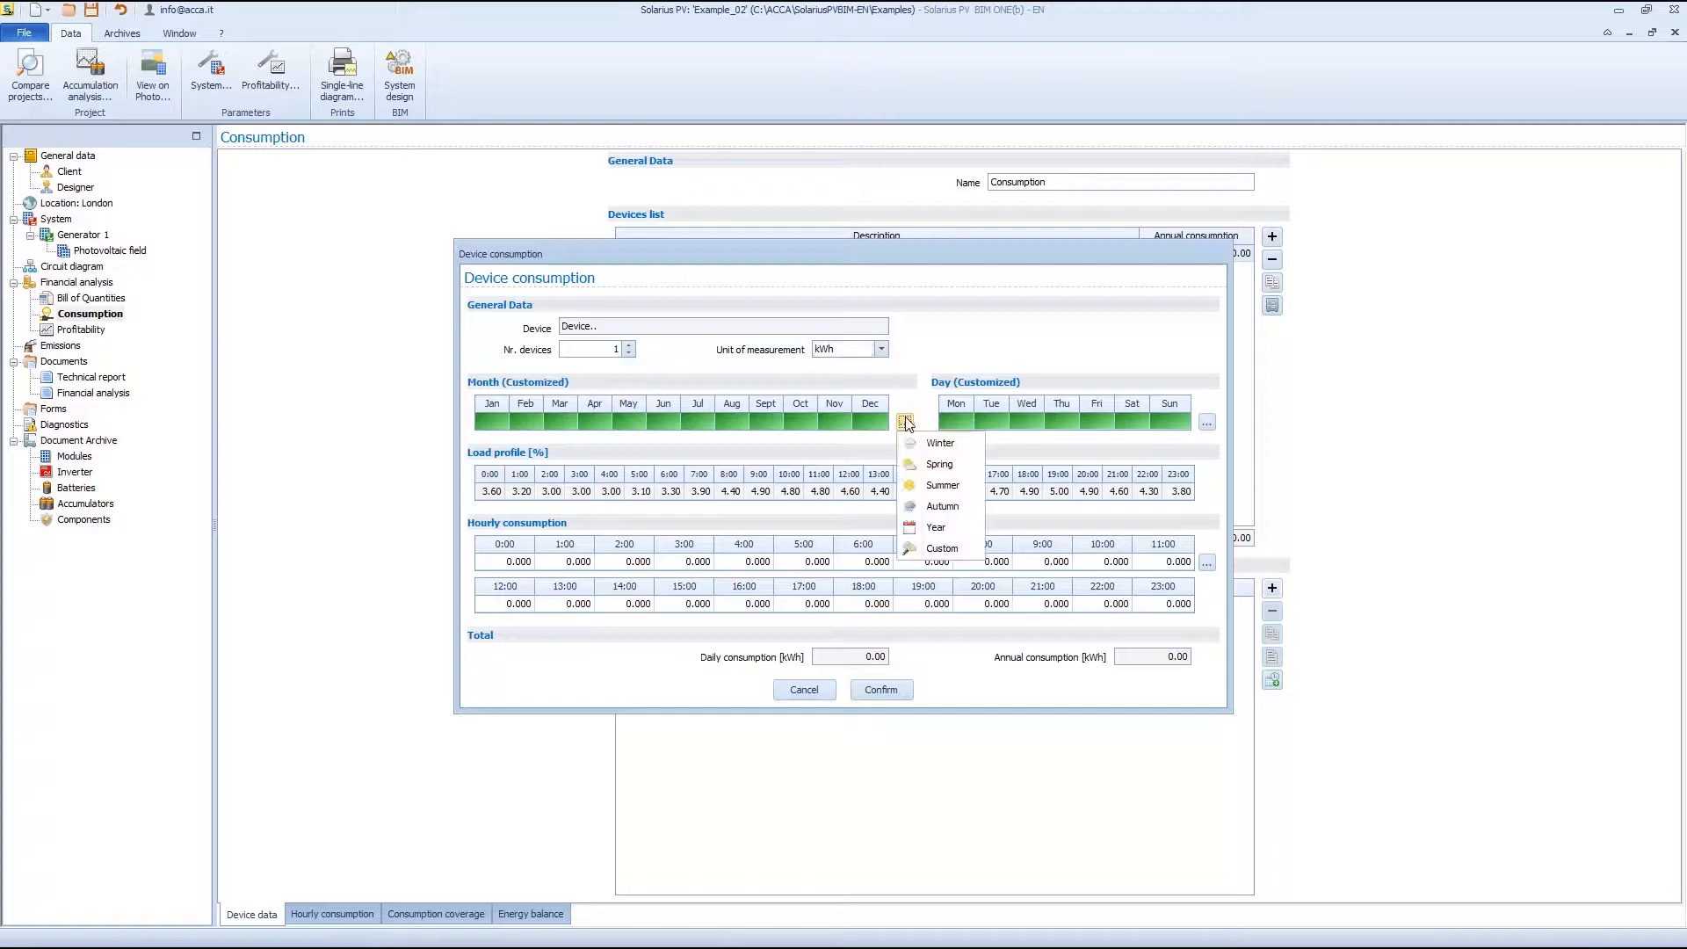
click(952, 512)
click(1207, 423)
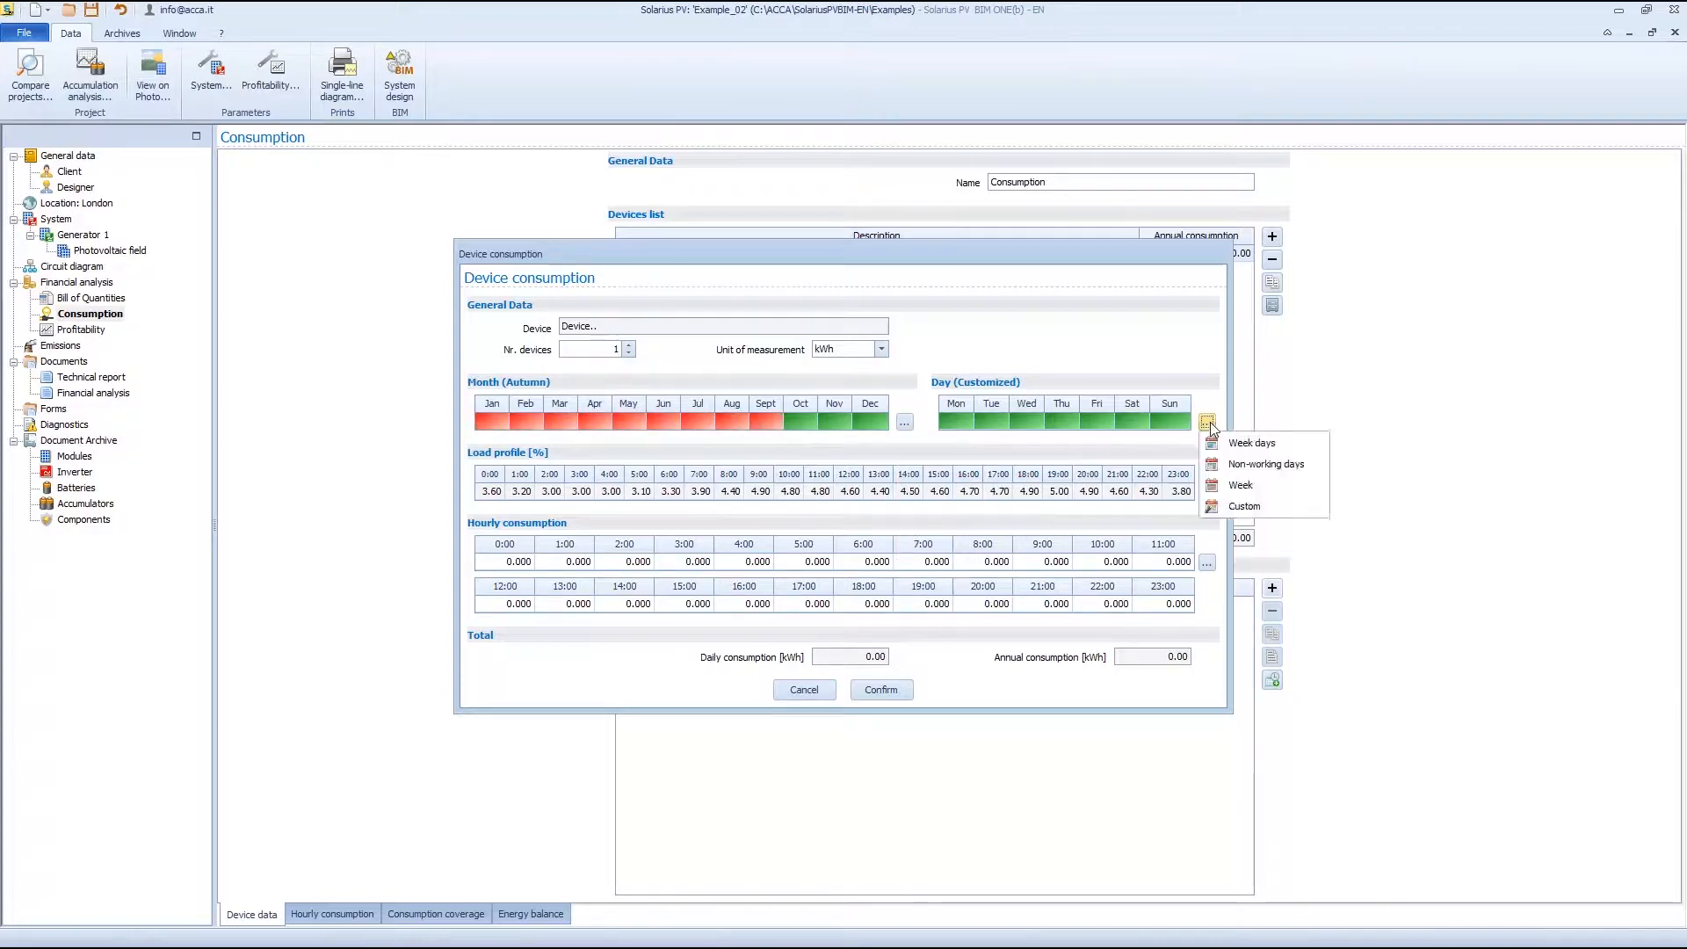
click(1234, 485)
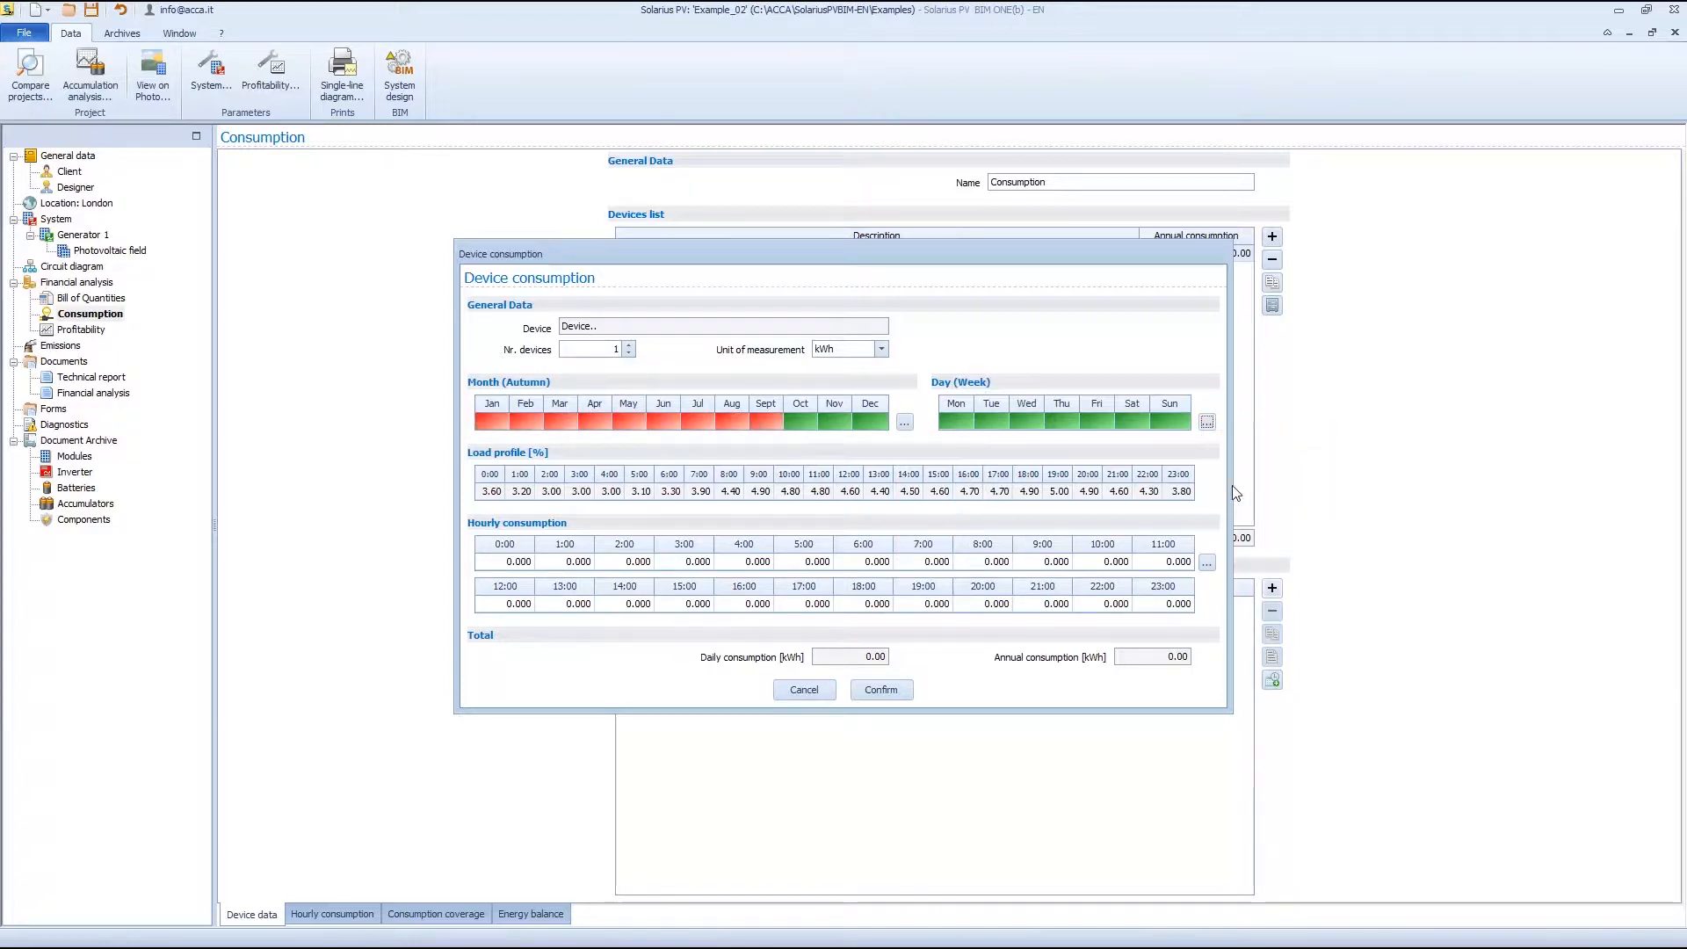
click(1207, 423)
click(1218, 445)
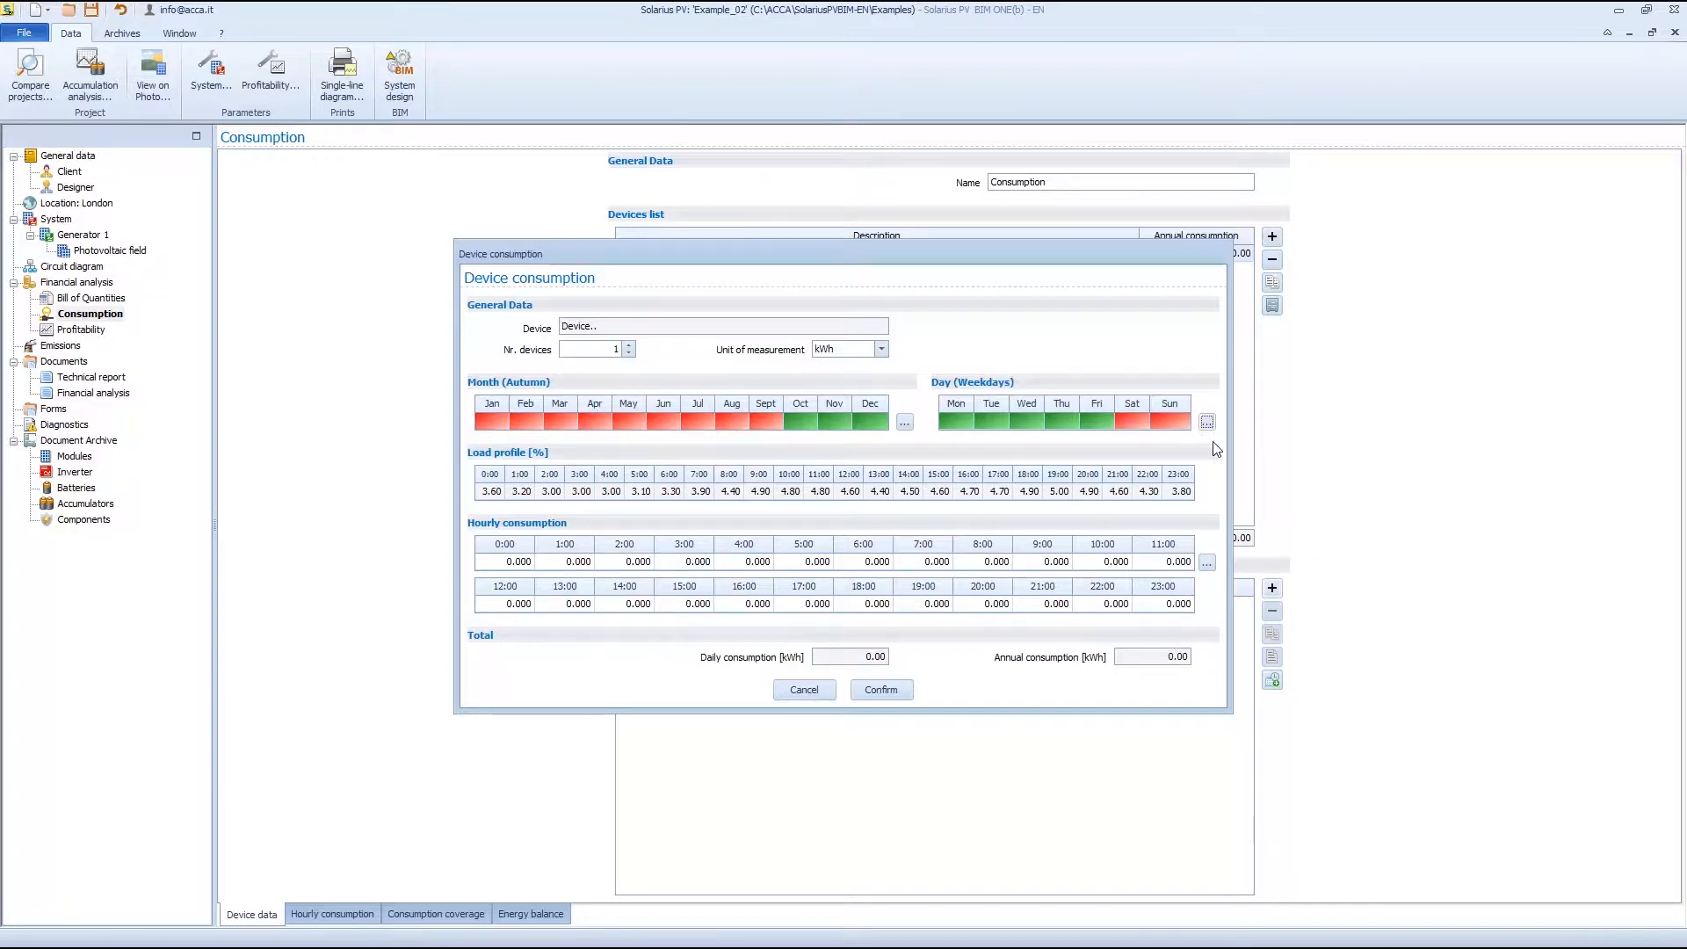
- Define an hourly consumption time band from 18 to 21 with an energy of 0.25 kWh
click(1206, 563)
text(18)
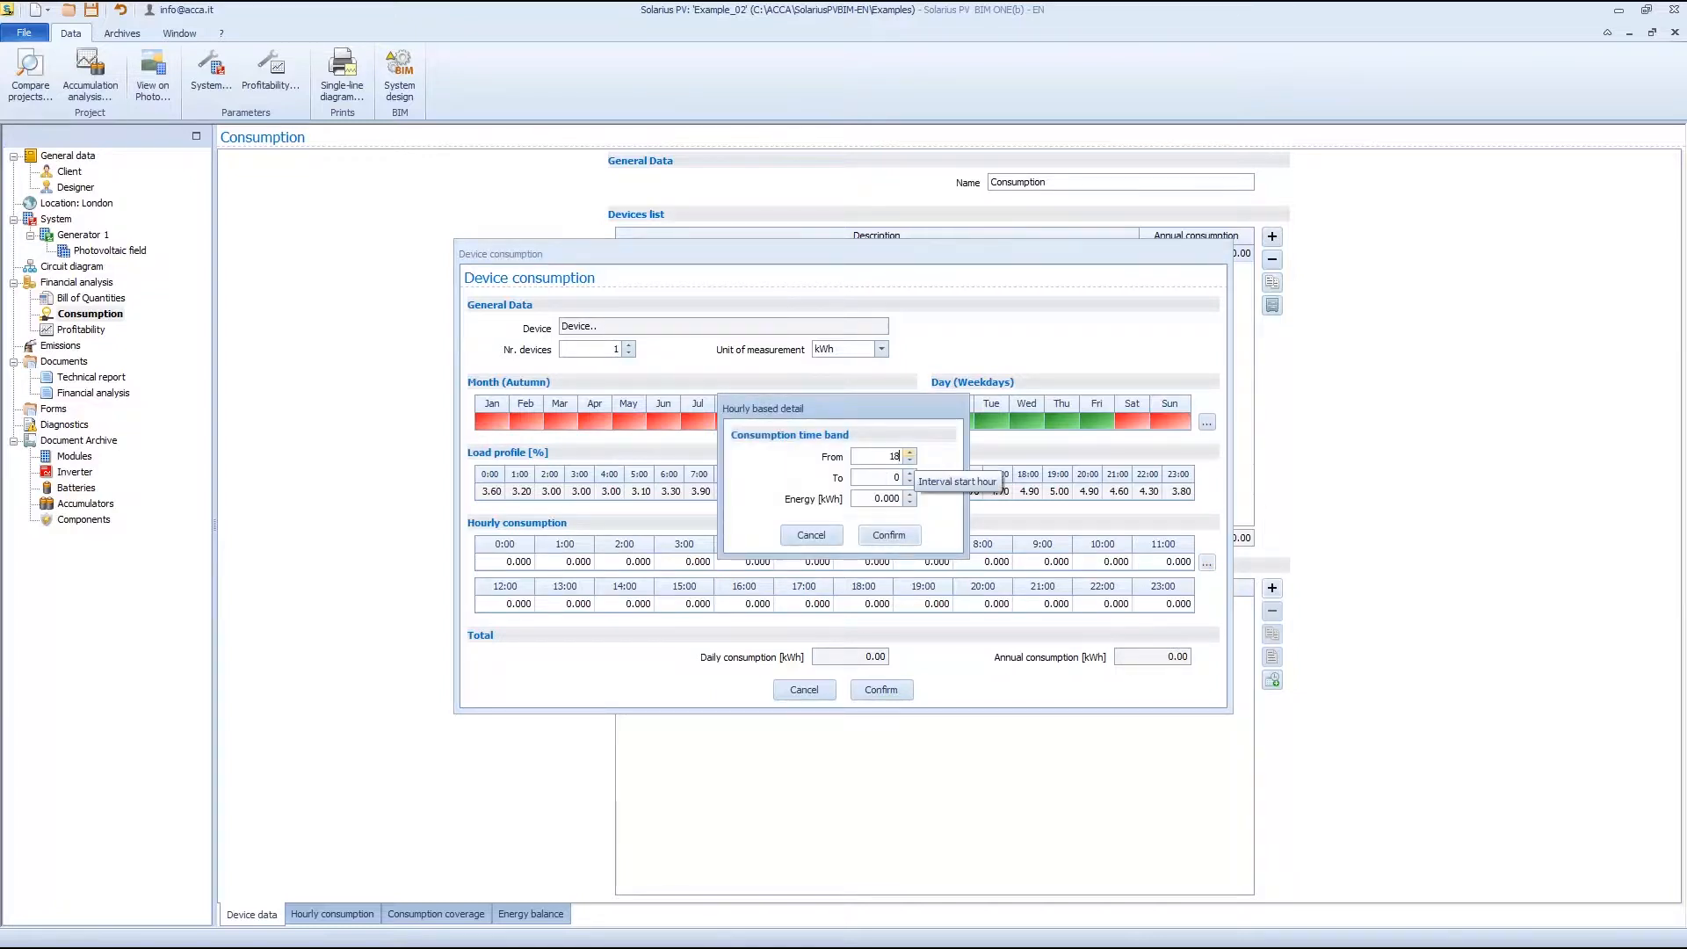
click(897, 477)
text(21)
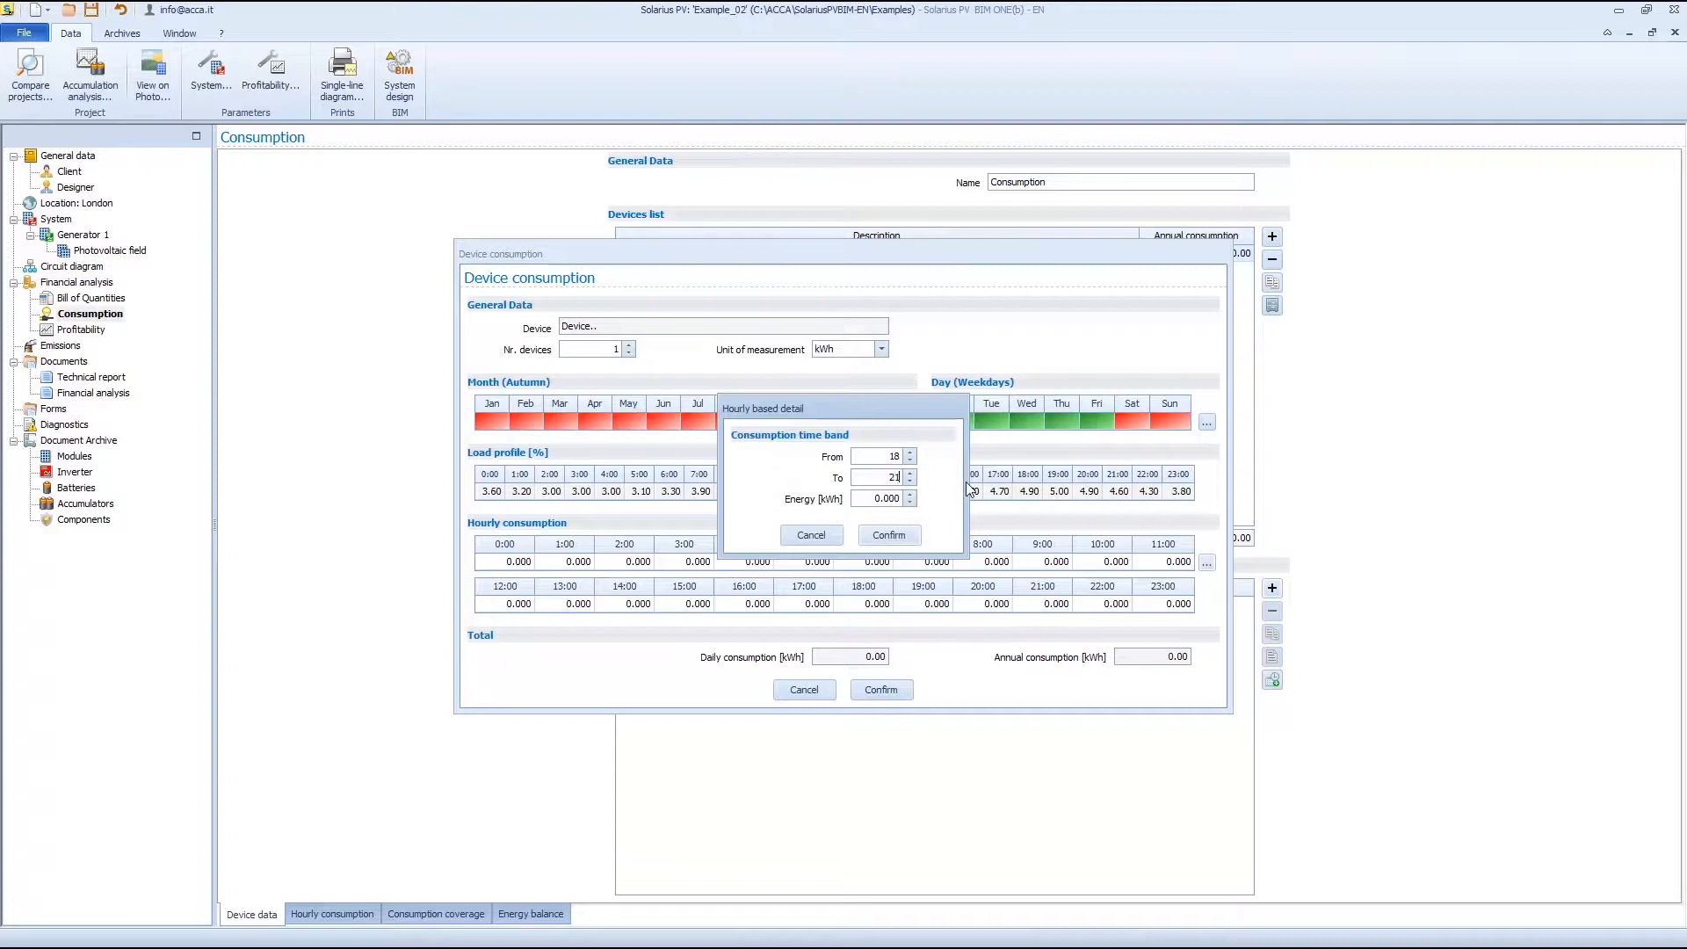
click(870, 498)
text(0.25)
click(889, 535)
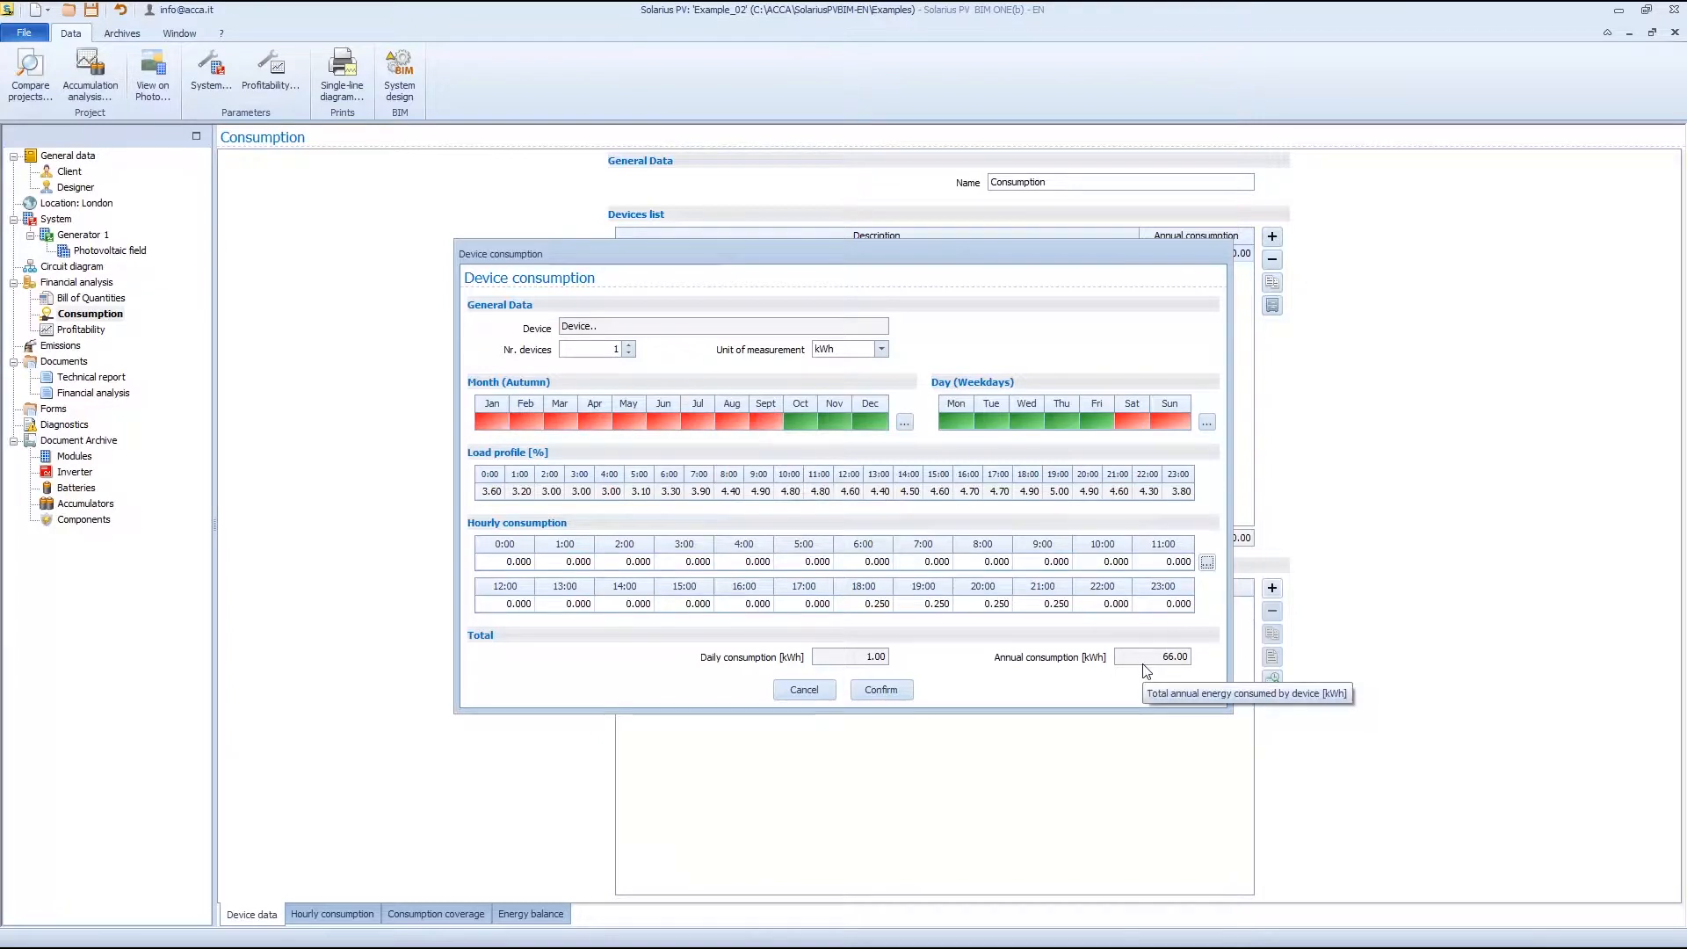
click(892, 688)
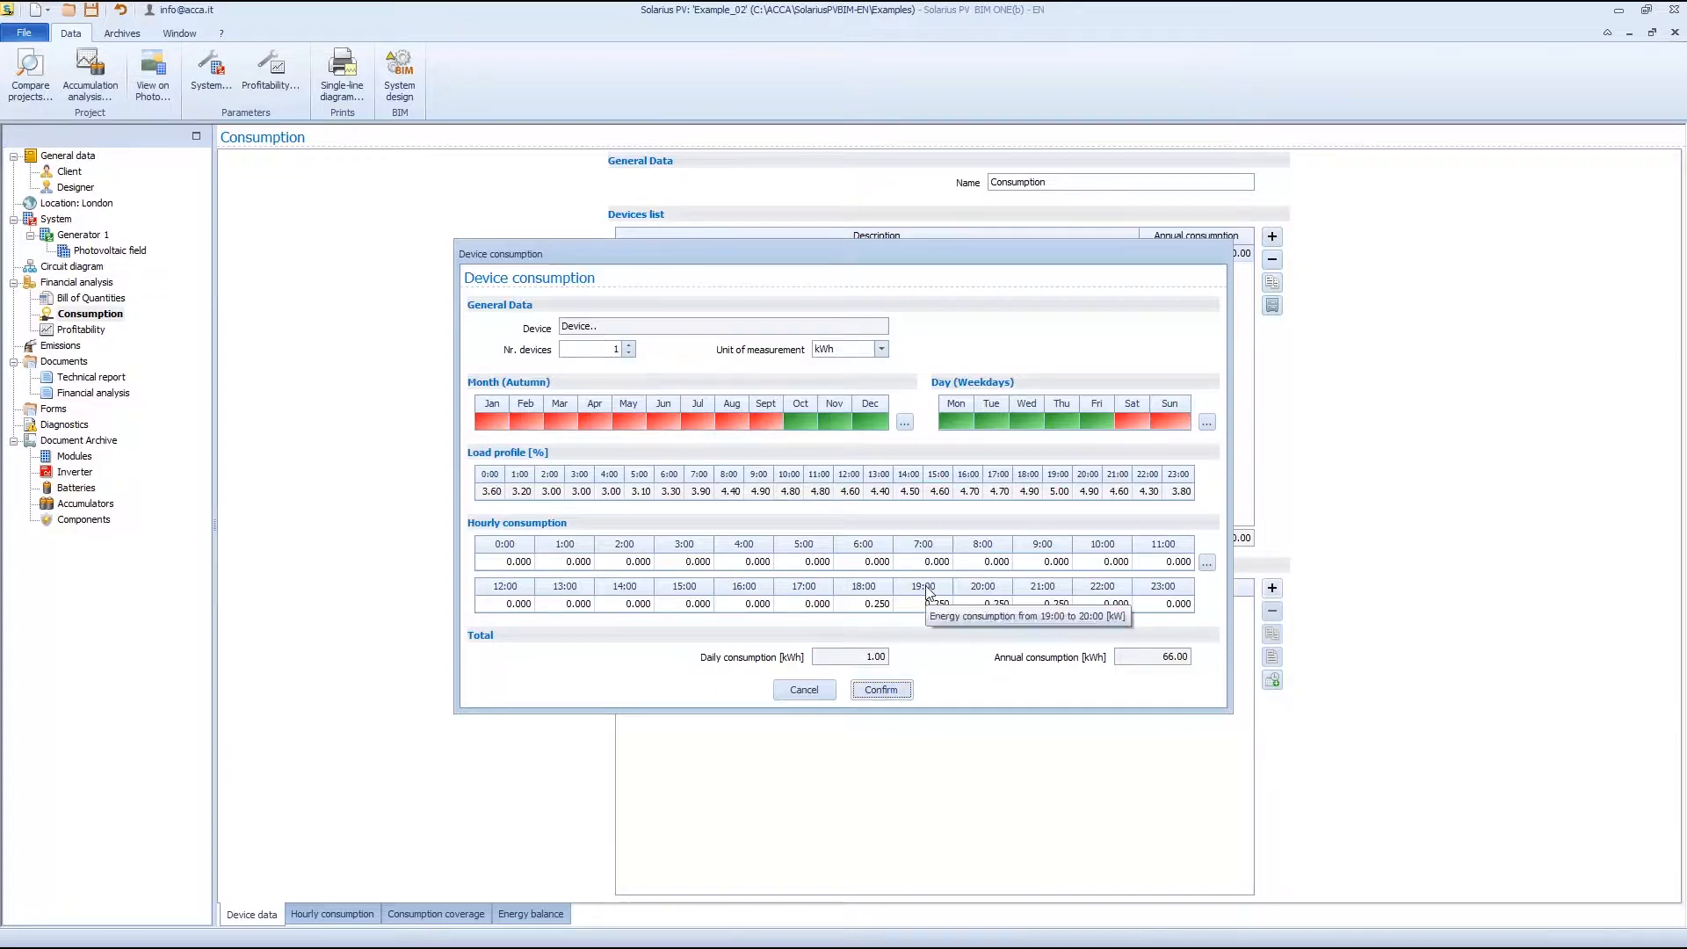
- Change the unit of measurement to Minutes, with a power of 0.5 kW and minutes of use at 12:00
click(882, 349)
click(854, 380)
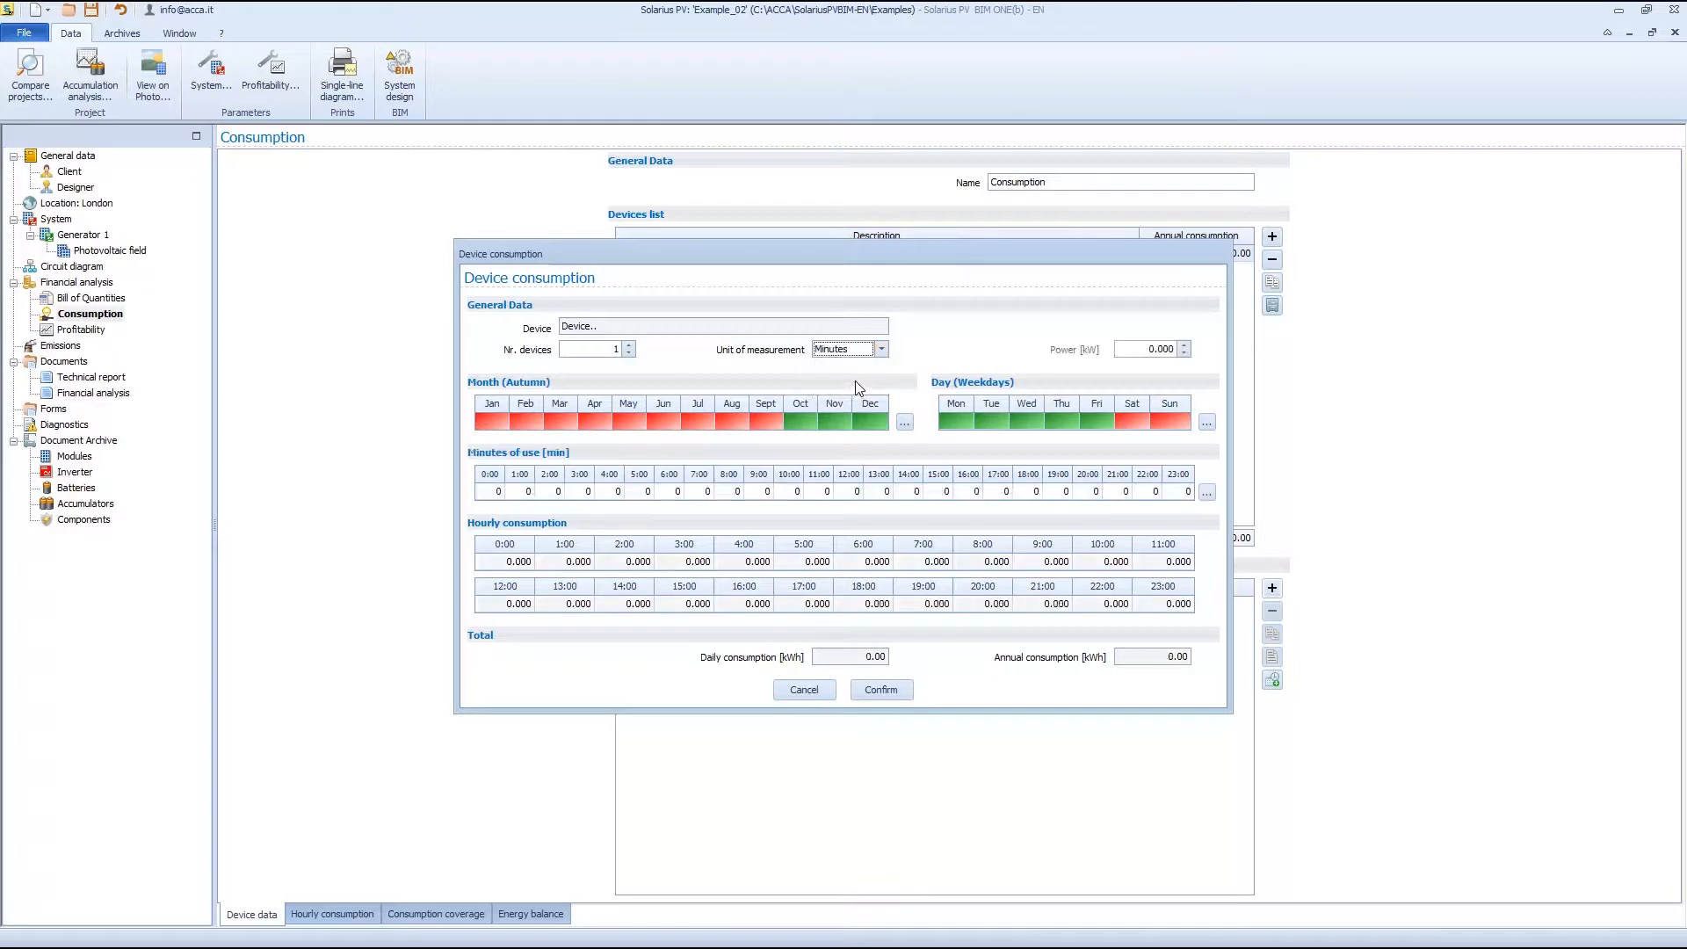
click(1125, 350)
text(0.5)
click(853, 495)
text(12)
double_click(850, 491)
- Change the unit of measurement to % and set the daily energy to 0.250 kWh
click(881, 349)
click(860, 385)
double_click(1144, 351)
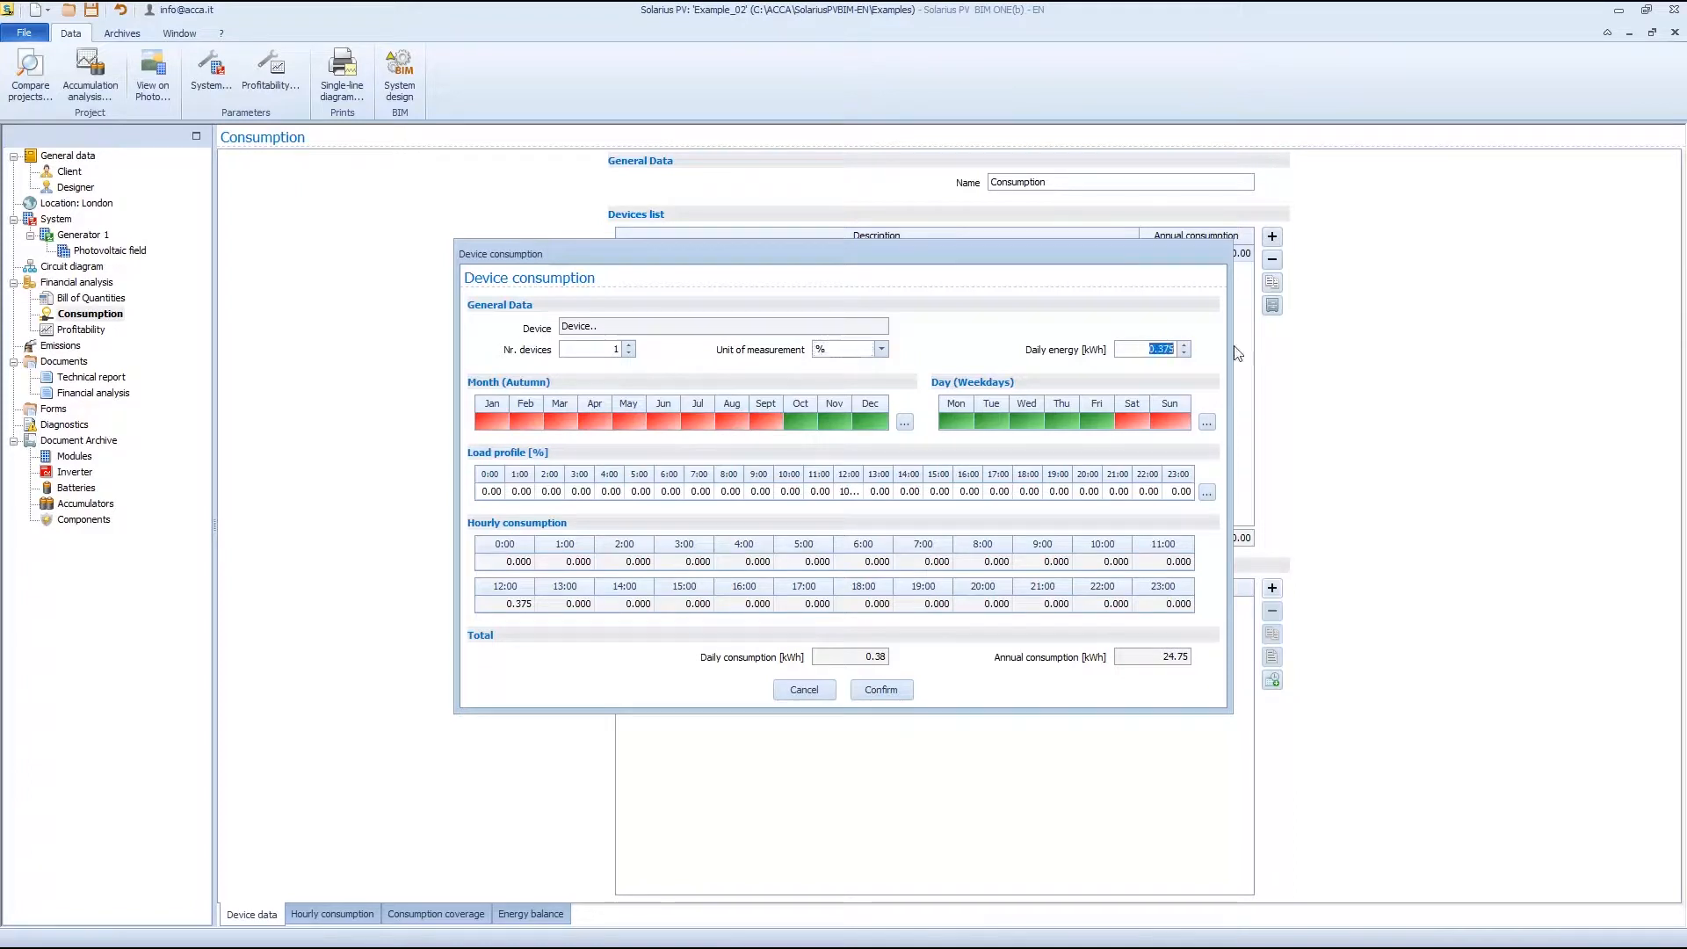
text(0.250)
- Try the Non-working days preset for the days and the Custom and Winter presets for the months
click(1207, 422)
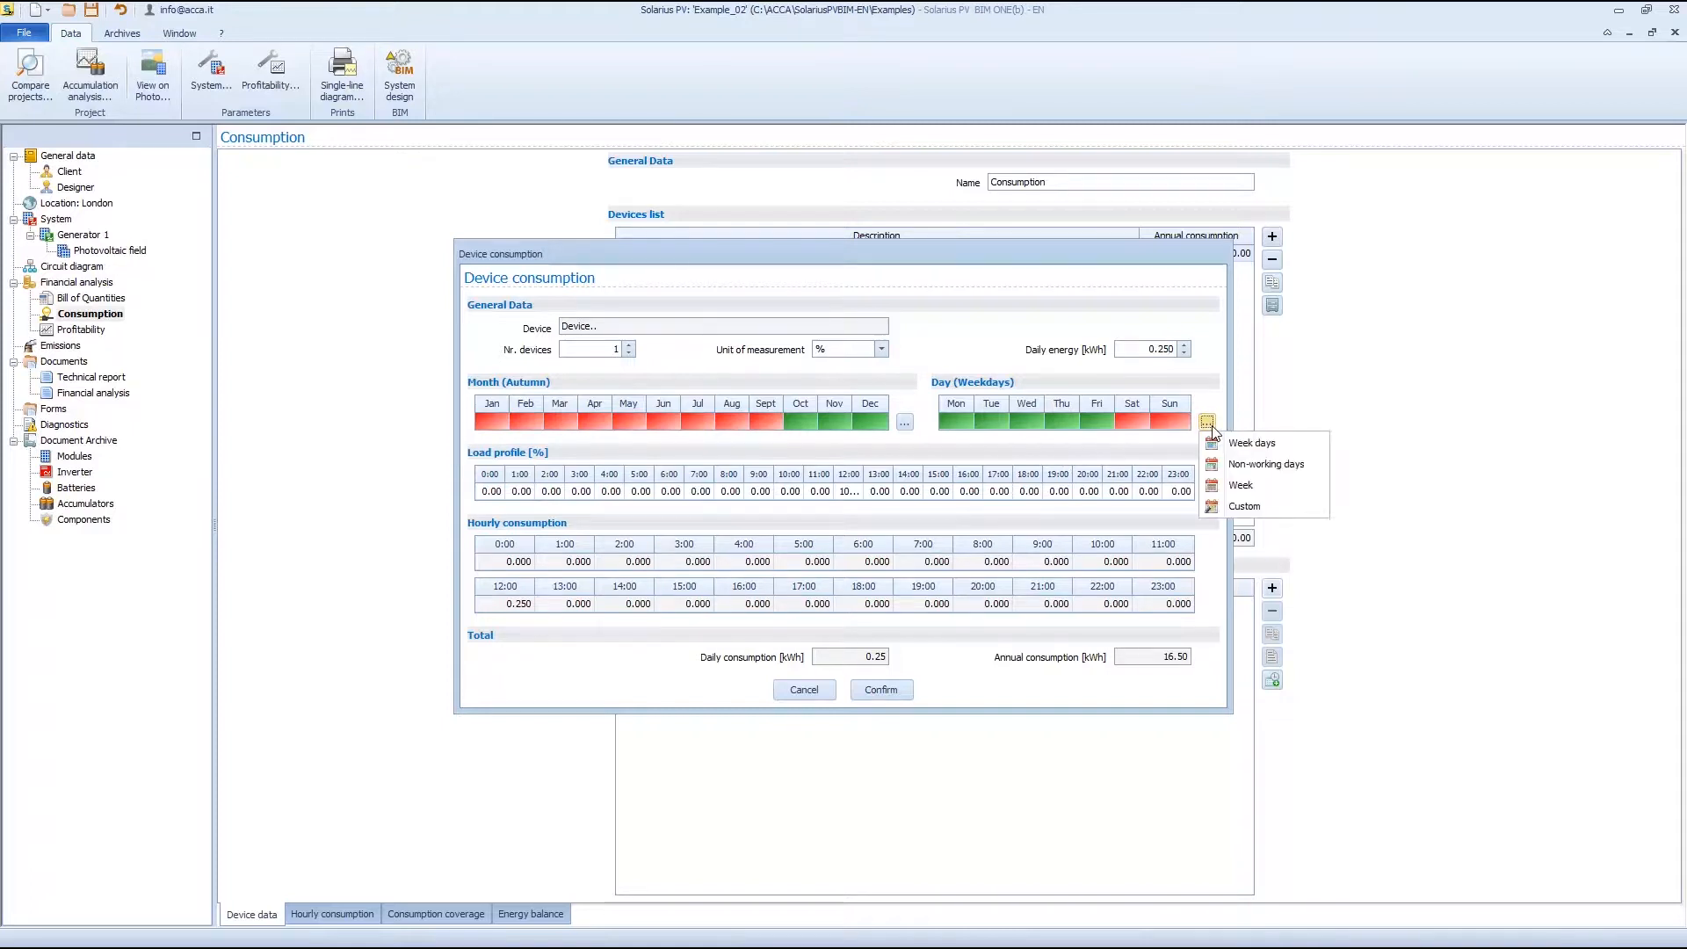
click(1232, 470)
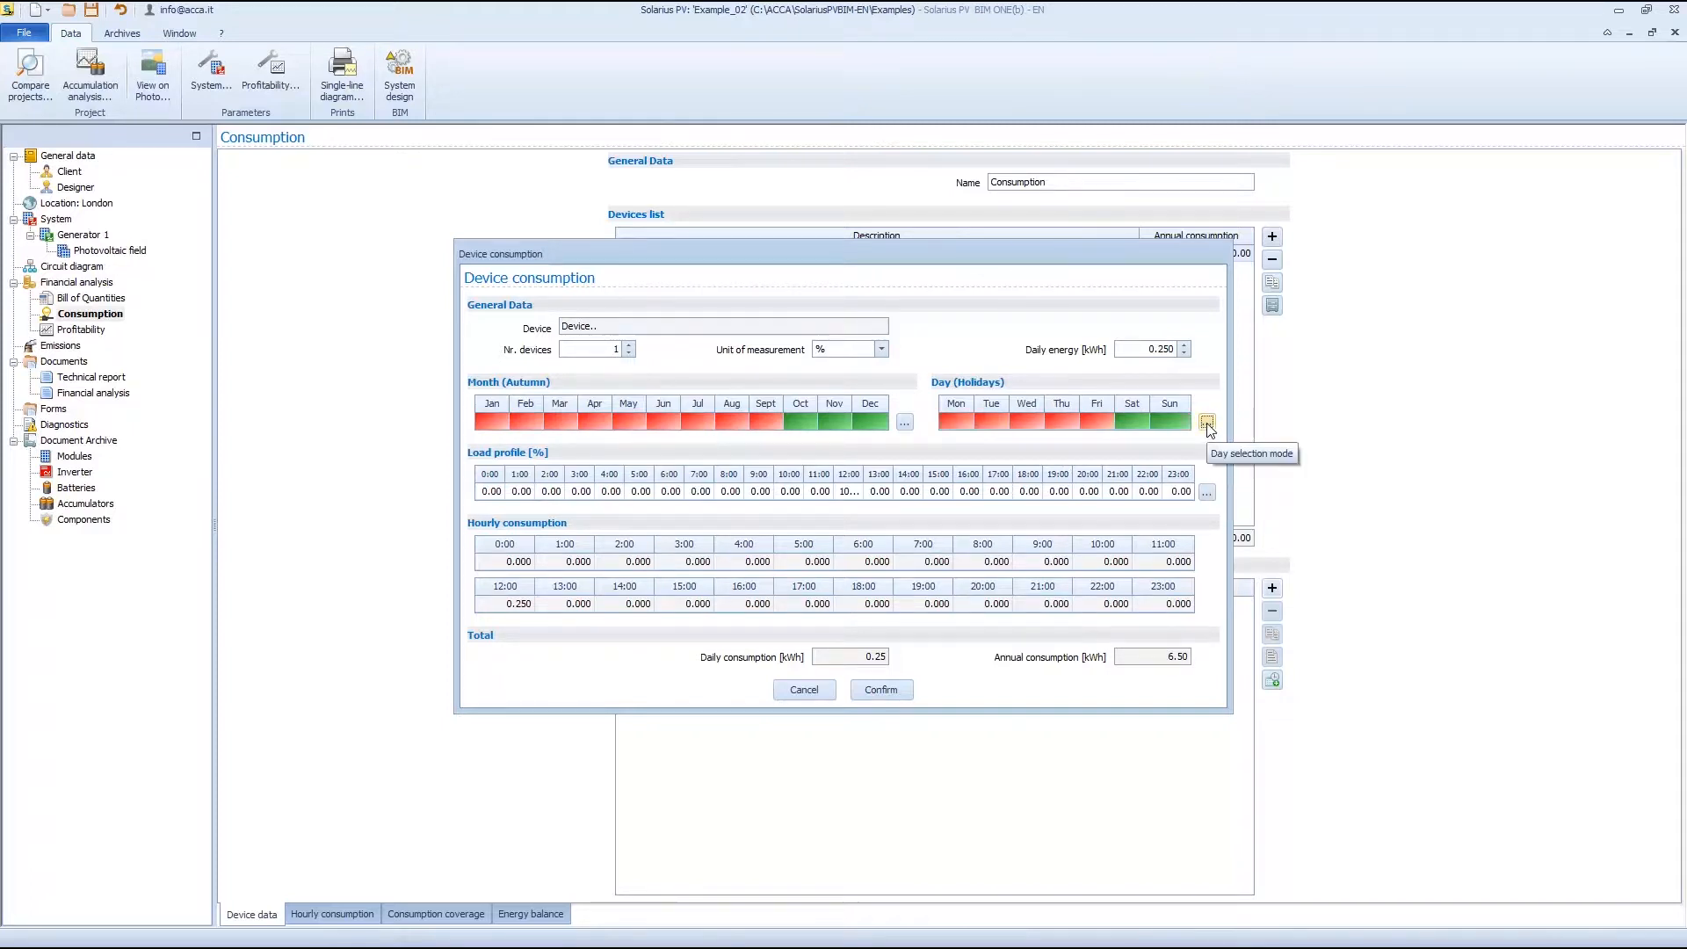
click(1207, 424)
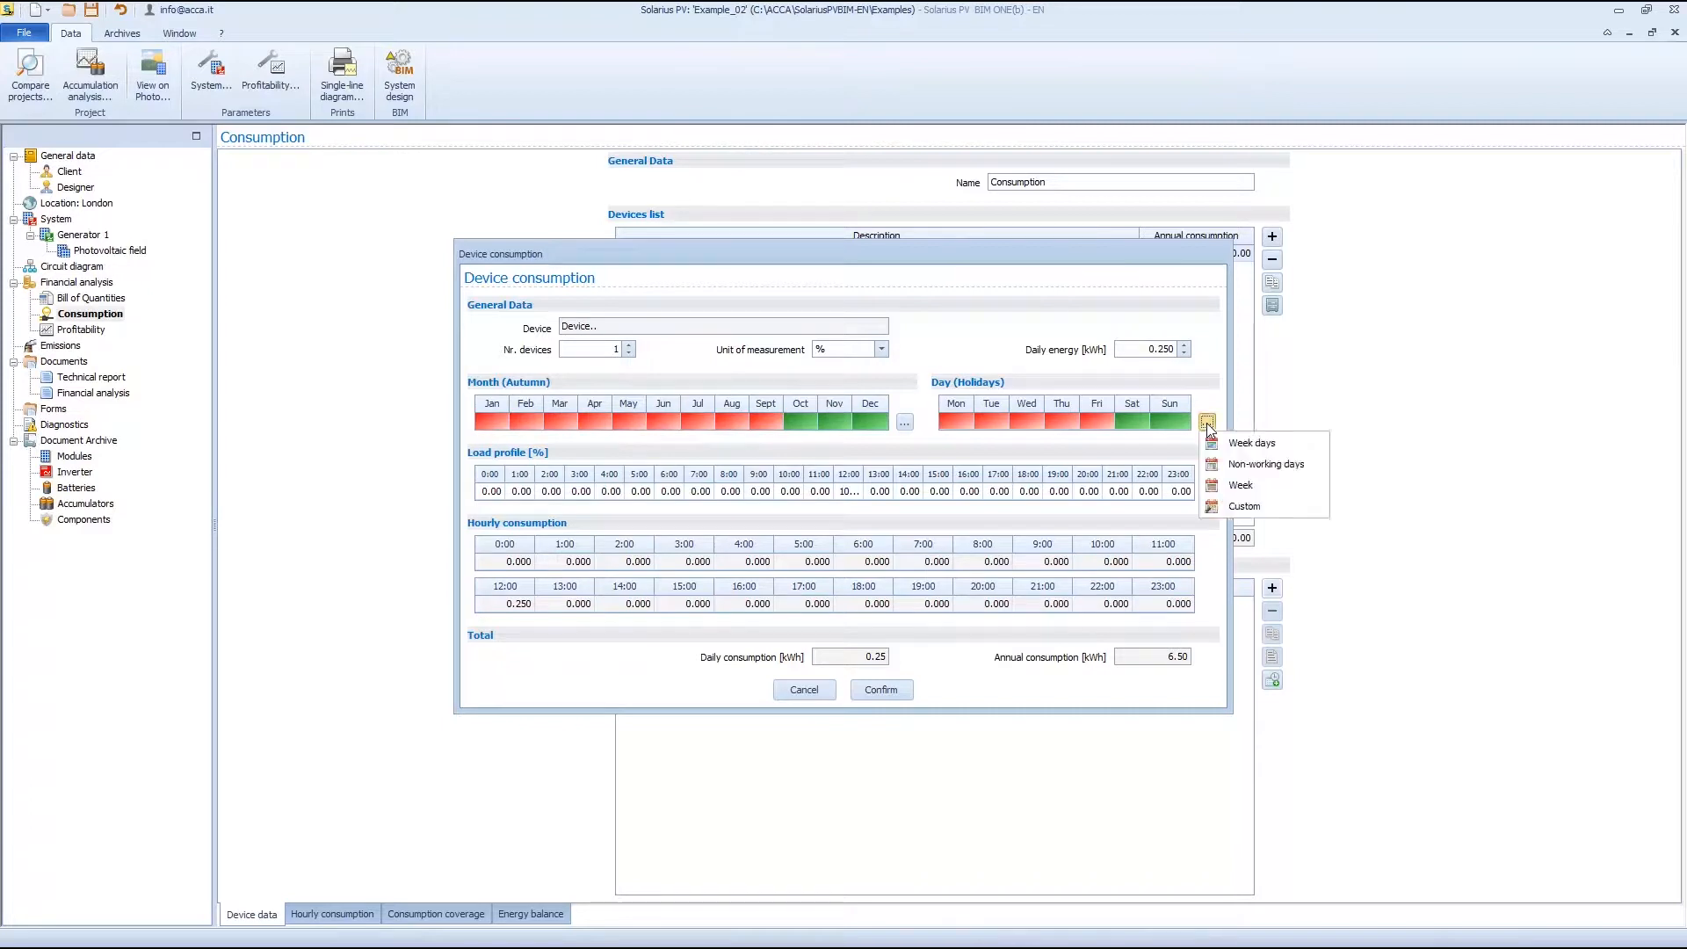
click(904, 423)
click(904, 423)
click(948, 553)
click(904, 422)
click(914, 442)
- Set the consumption months to the whole Year and the days to Week days
click(905, 423)
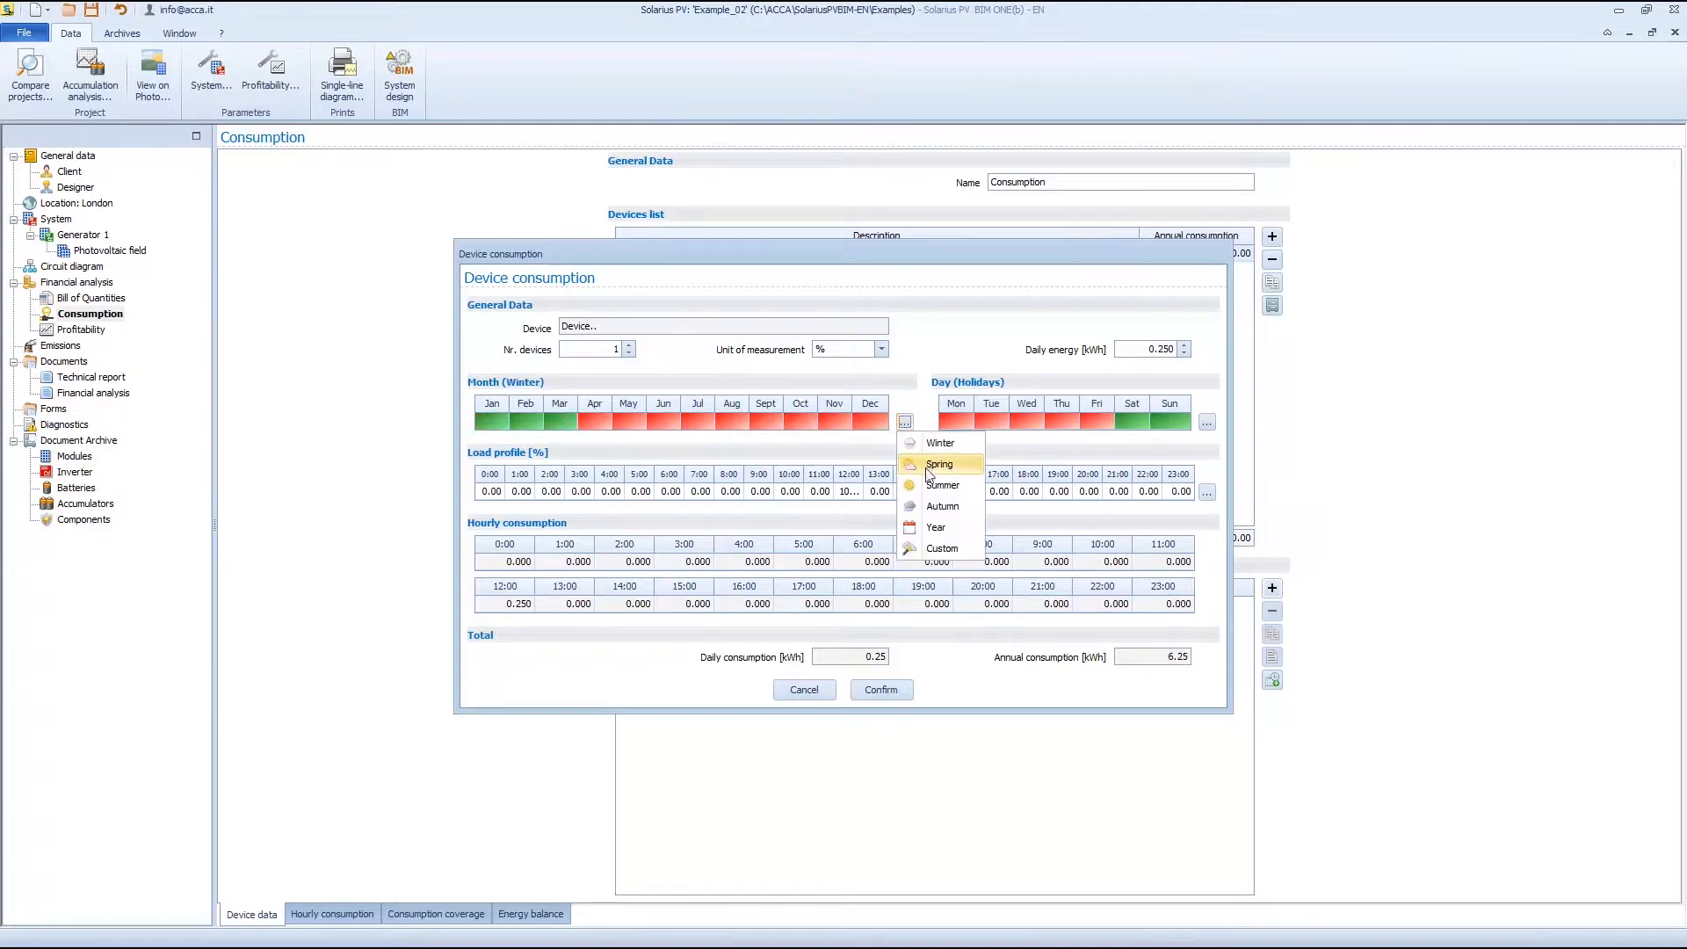
click(933, 531)
click(1206, 423)
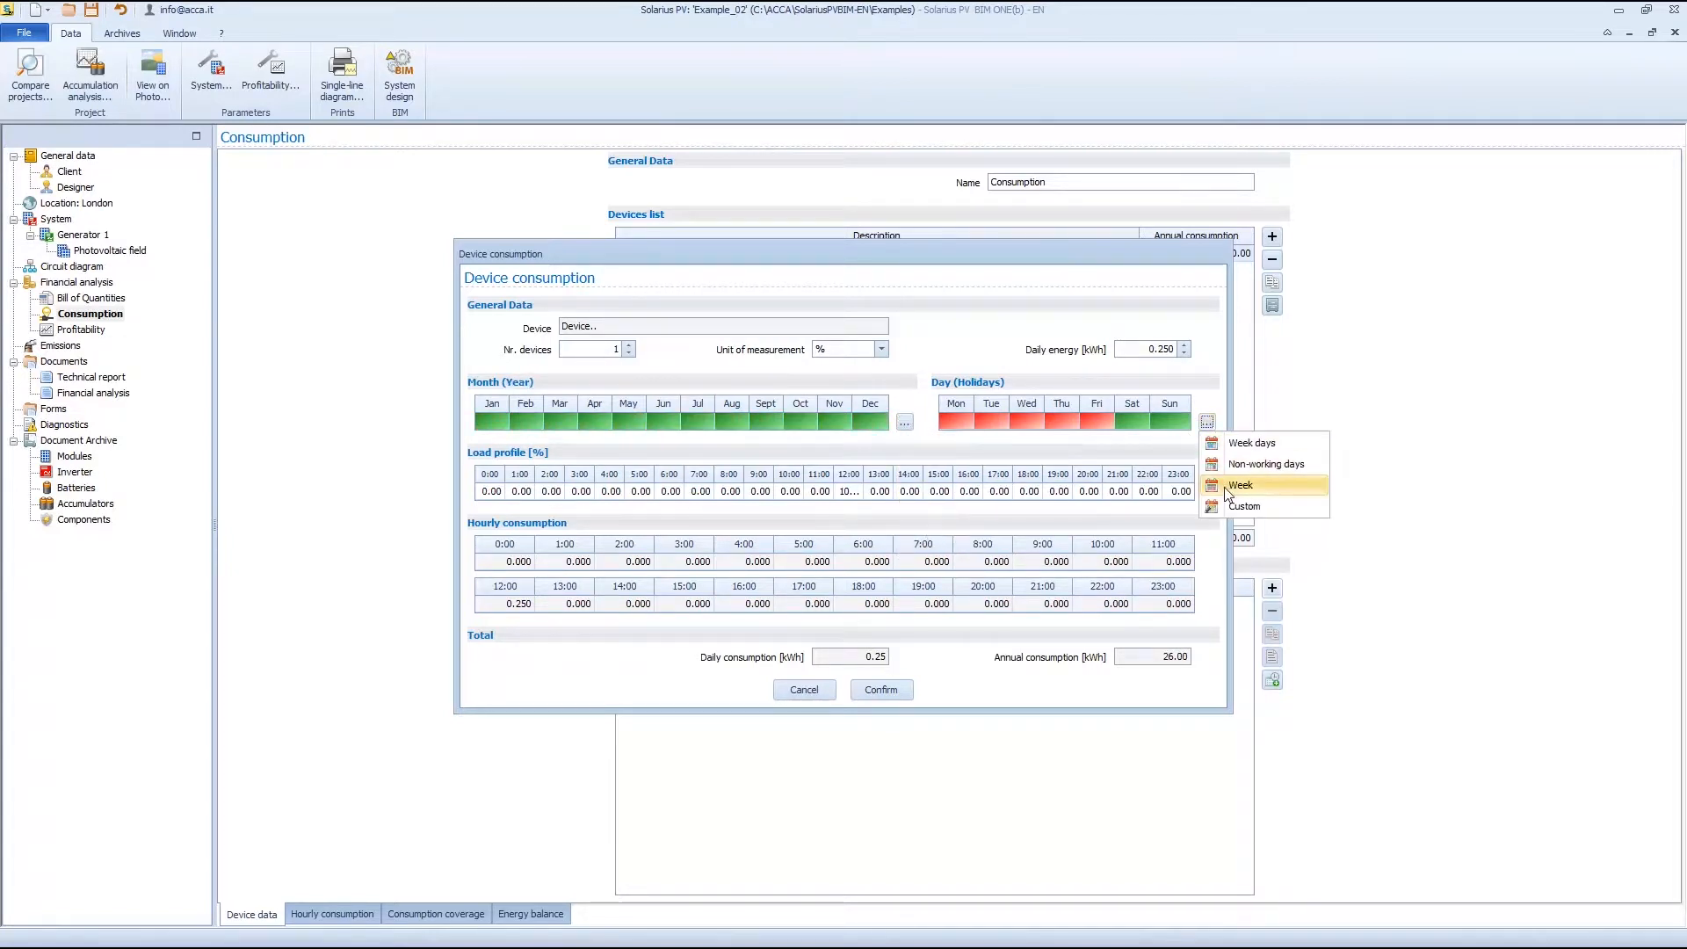
click(1230, 442)
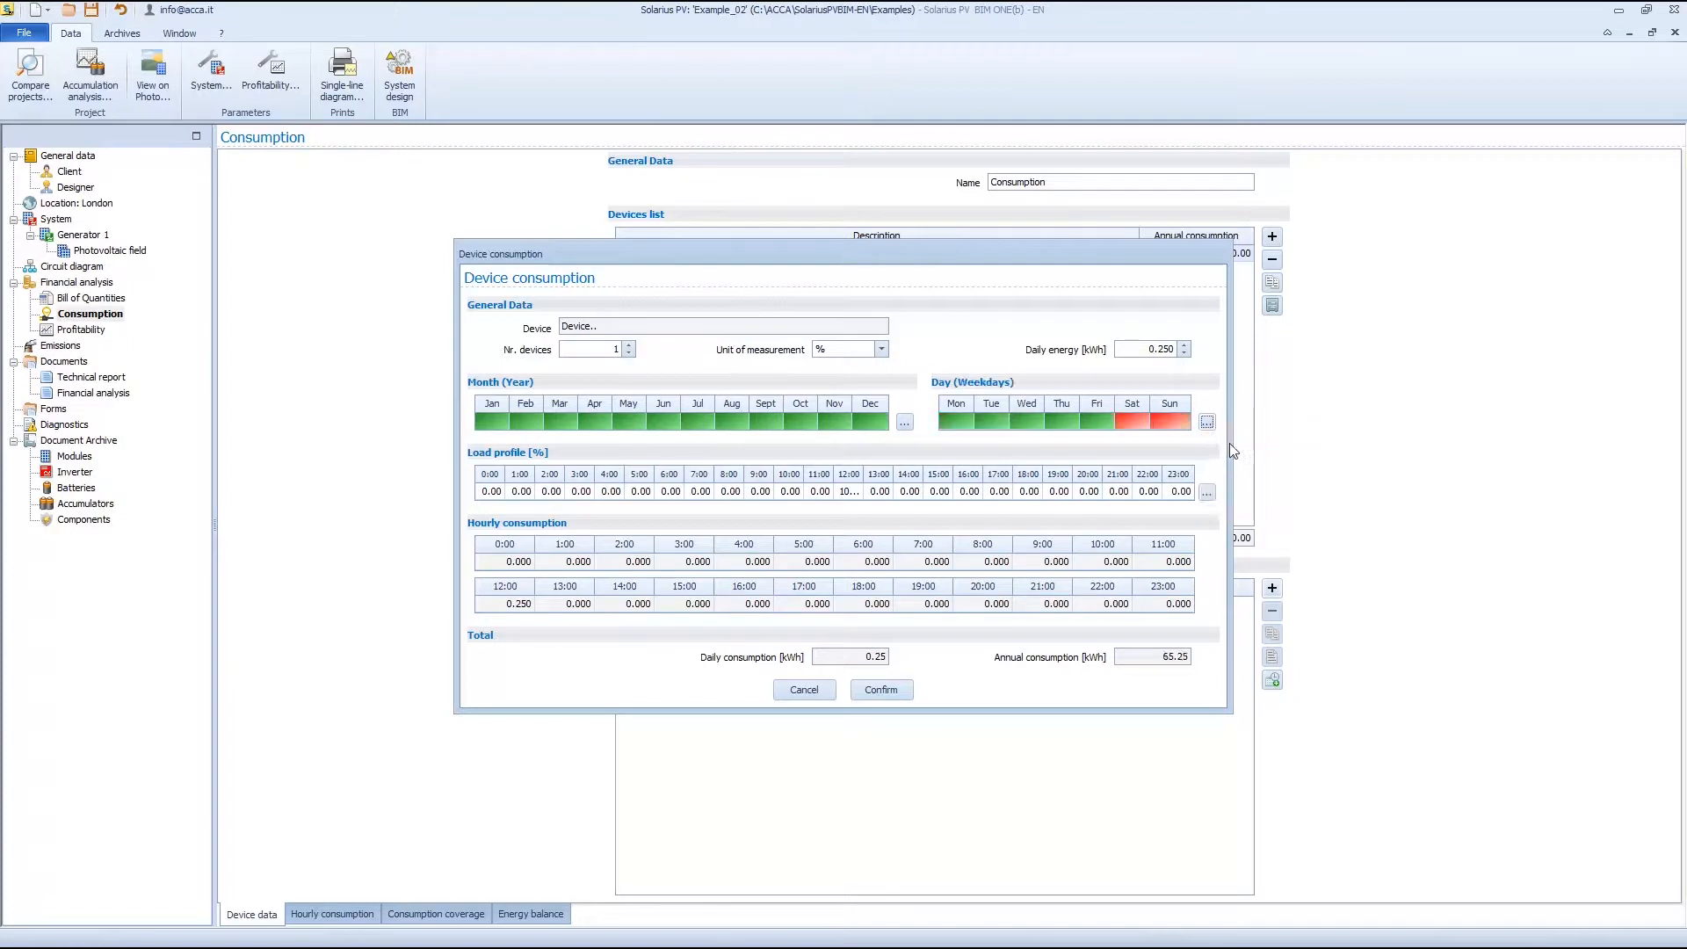
- Customize the day selection so that all seven days from Monday to Sunday are active
click(1206, 422)
click(1227, 466)
click(1207, 423)
click(1239, 506)
drag(1152, 422, 945, 424)
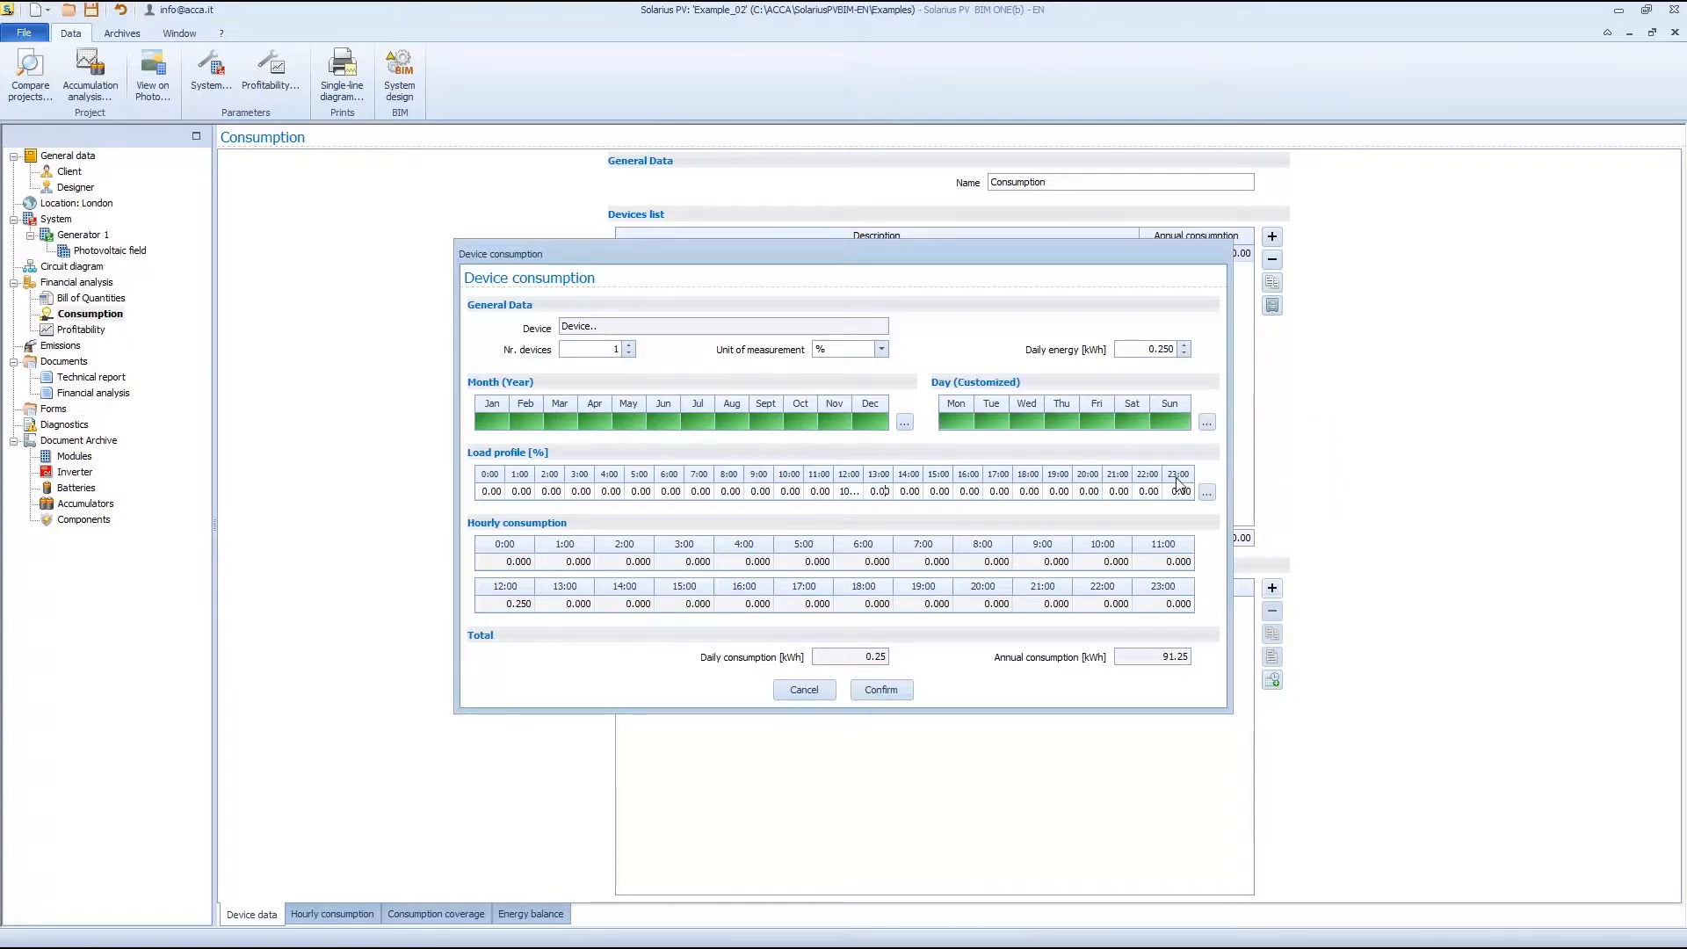
- Preview the Standard, Flat, Office working days and Office non-working days load profiles and discard the device consumption entry
click(1207, 493)
click(590, 324)
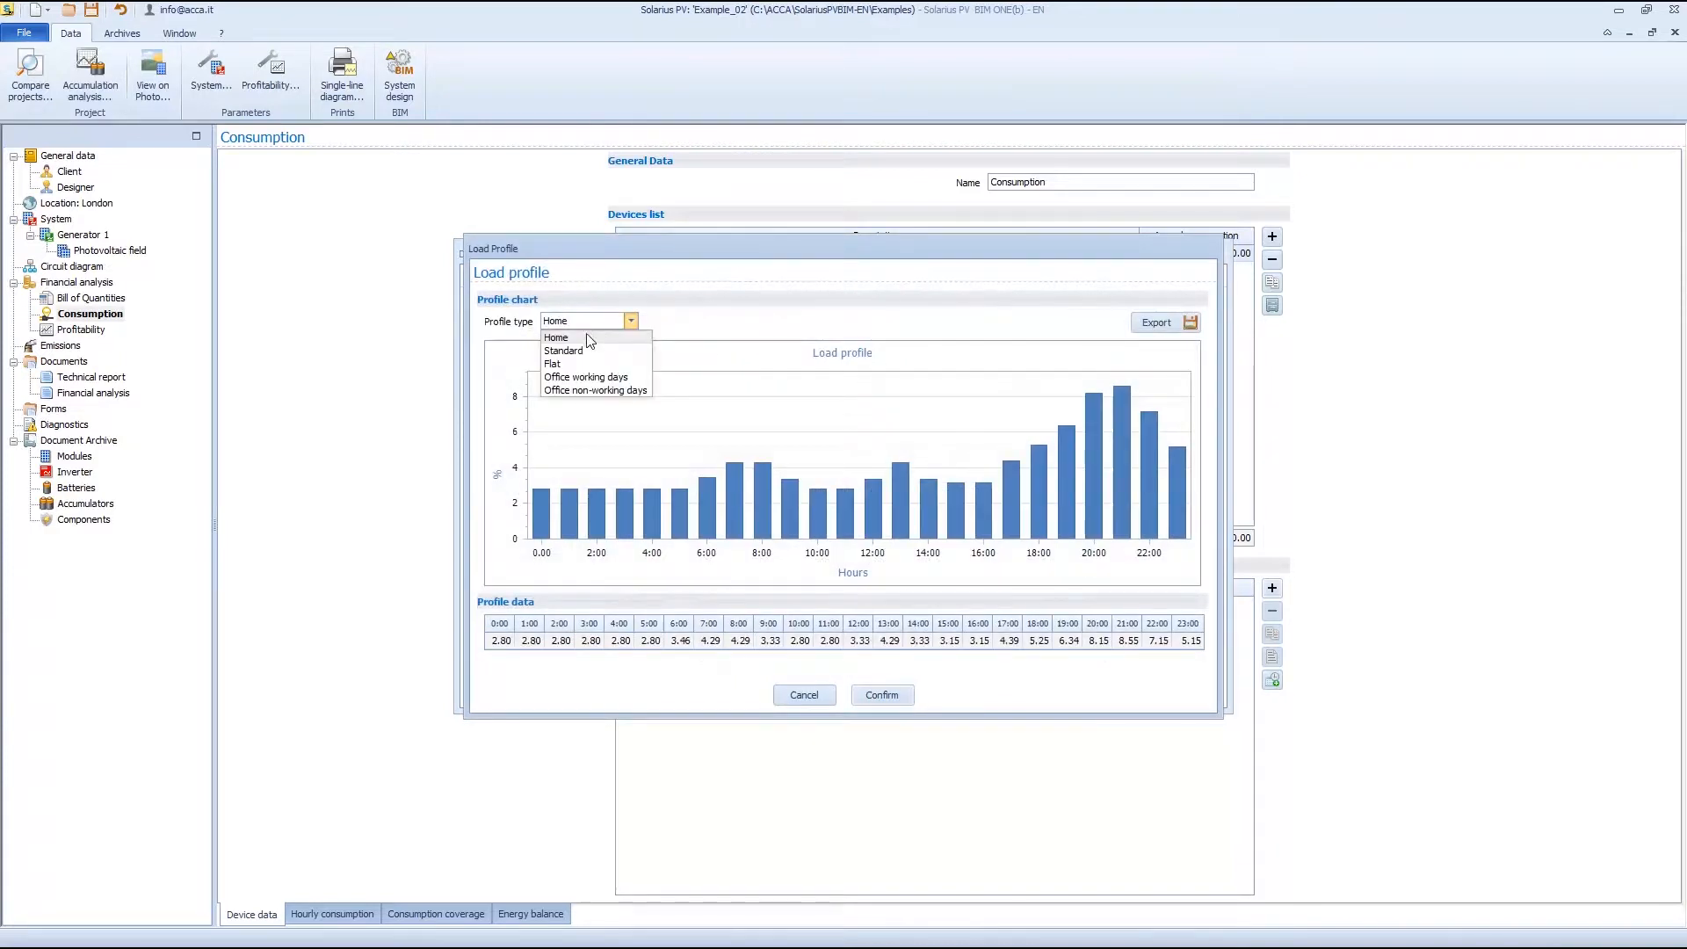
click(584, 355)
click(588, 323)
click(584, 369)
click(589, 322)
click(586, 384)
click(589, 322)
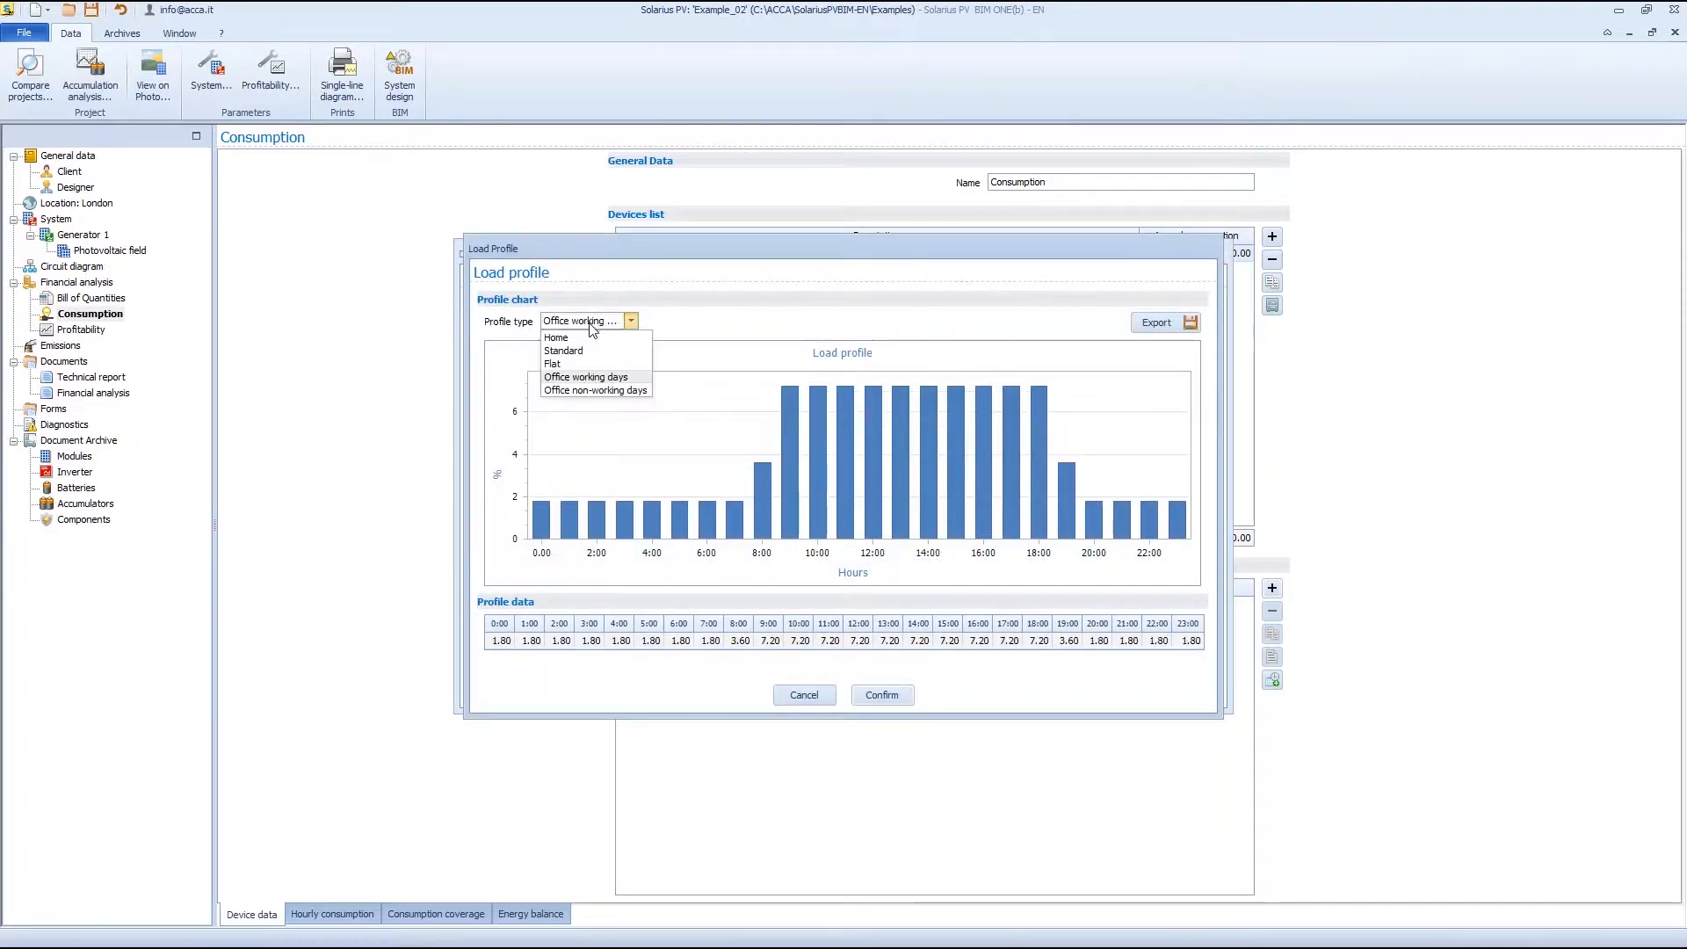
click(586, 398)
click(812, 690)
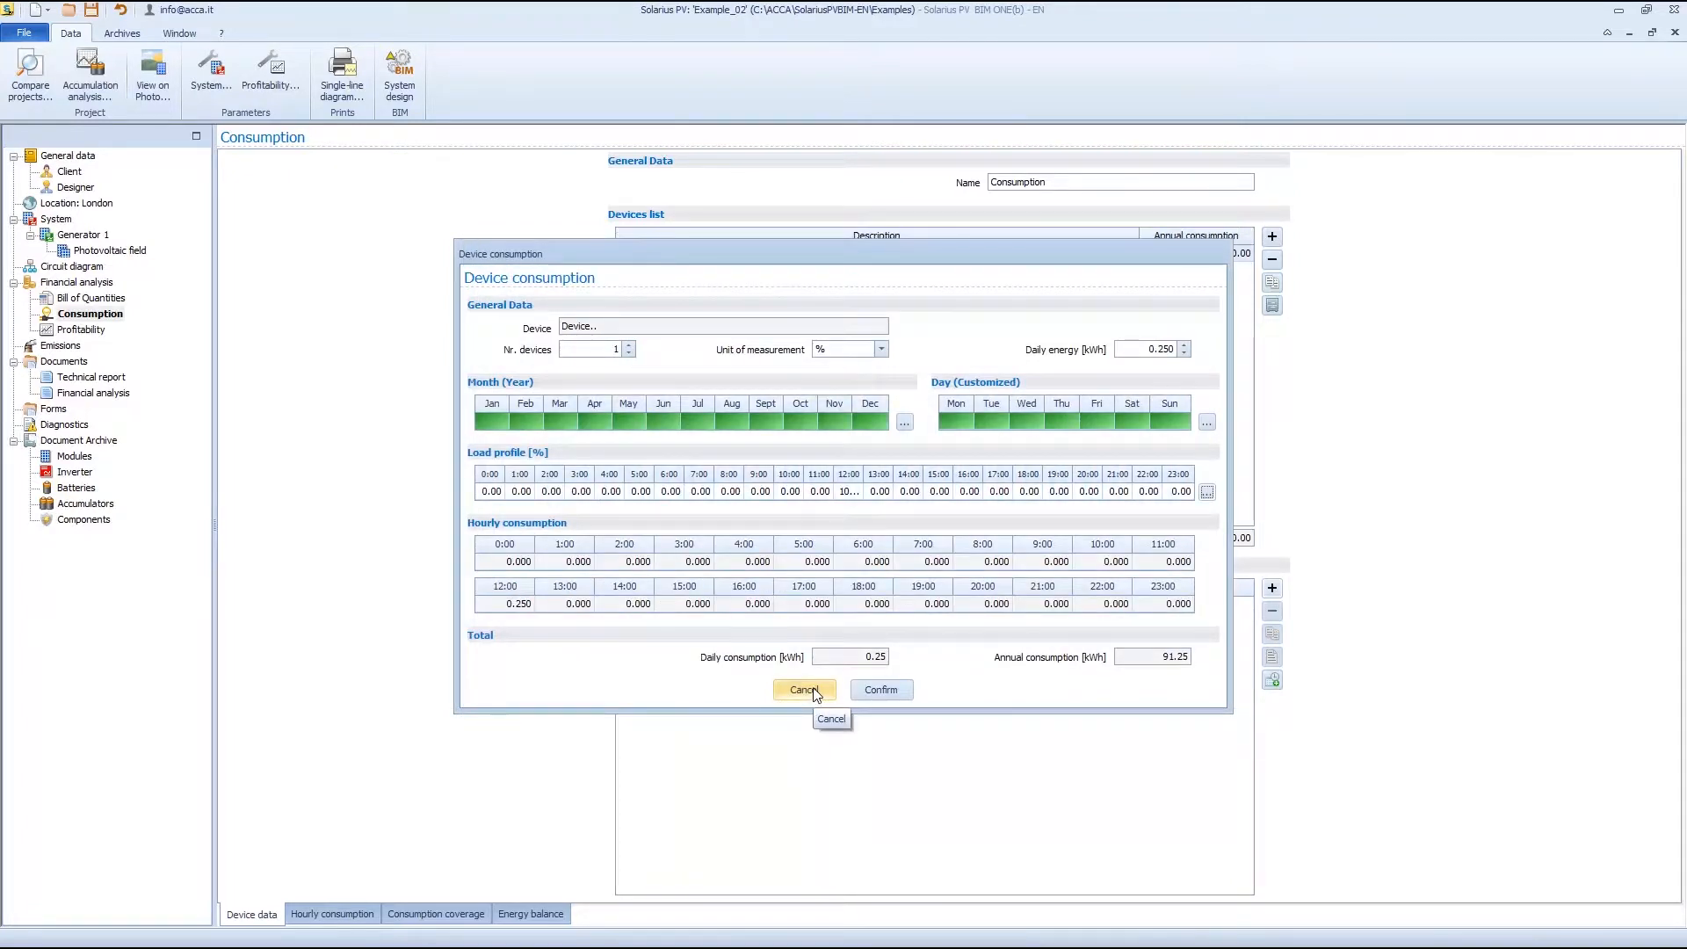
click(822, 692)
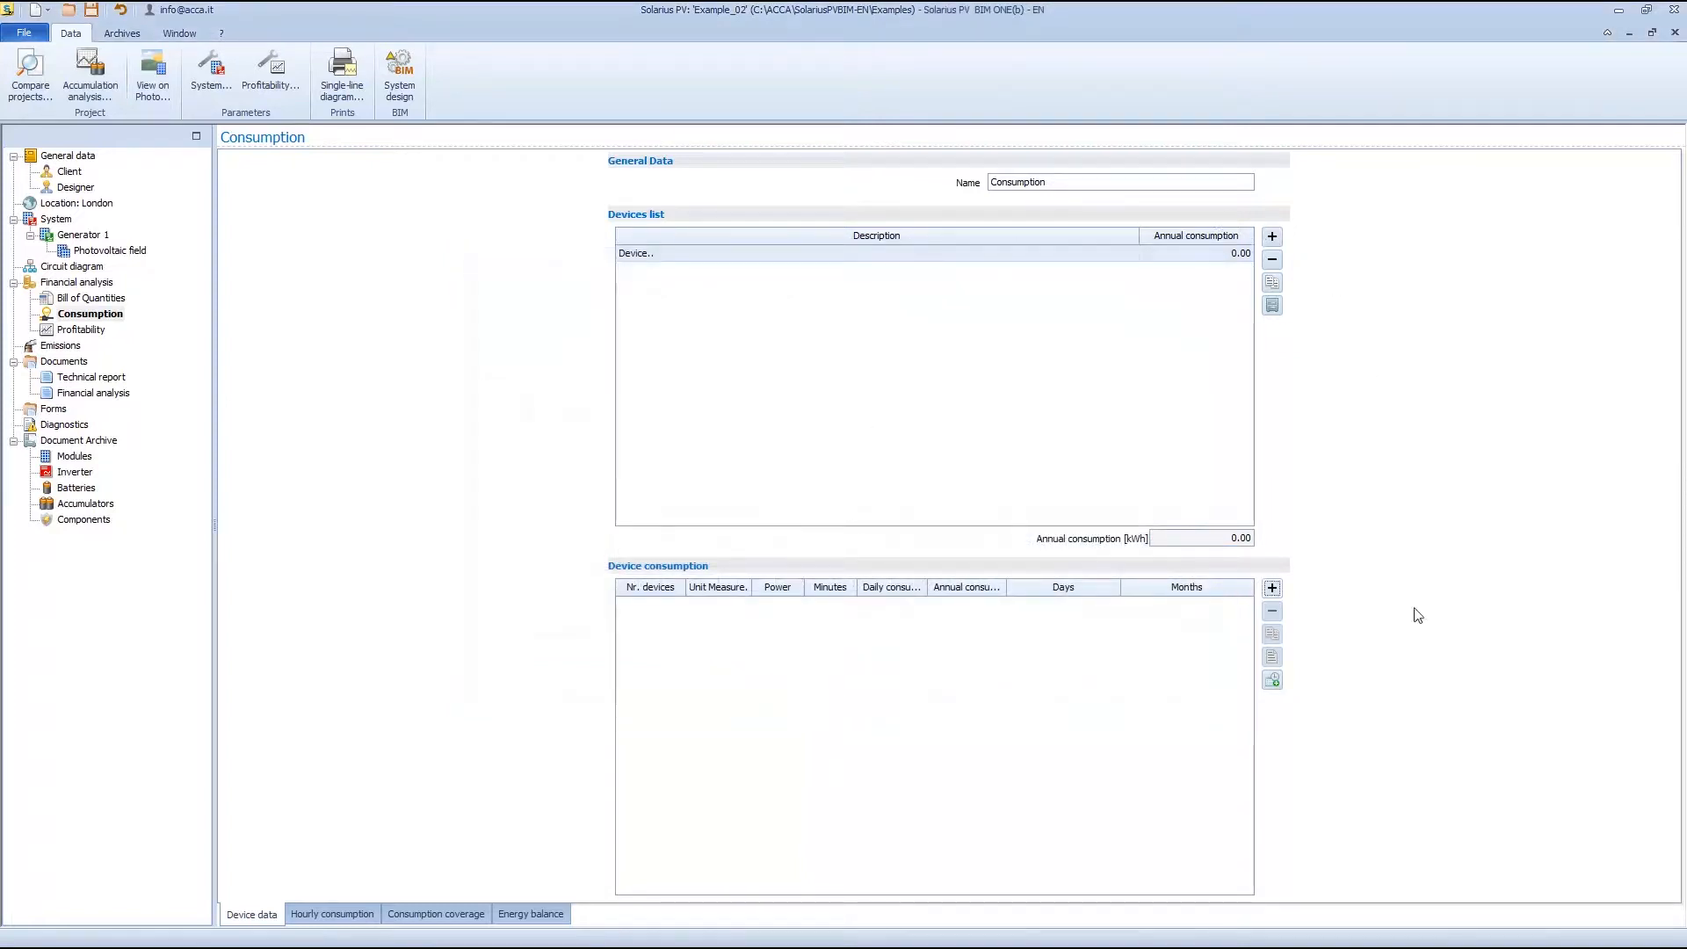
- Start a consumption estimate from time band data, try Dual-hourly rates and set the type back to Three-hourly rates
click(1273, 683)
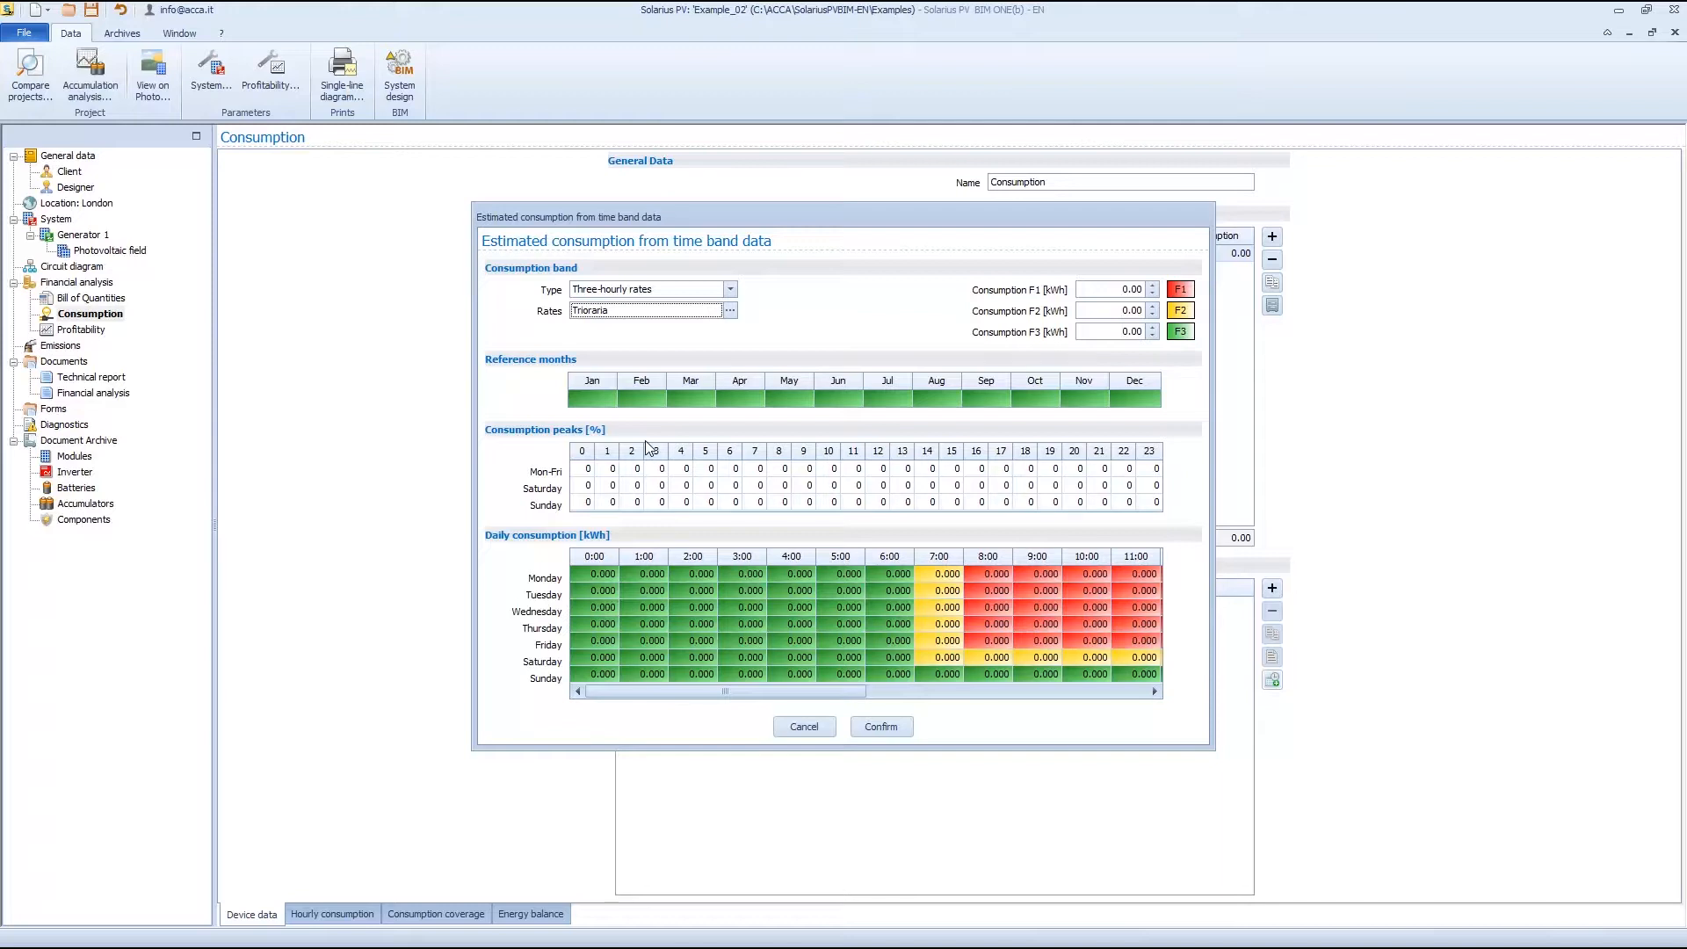
click(731, 290)
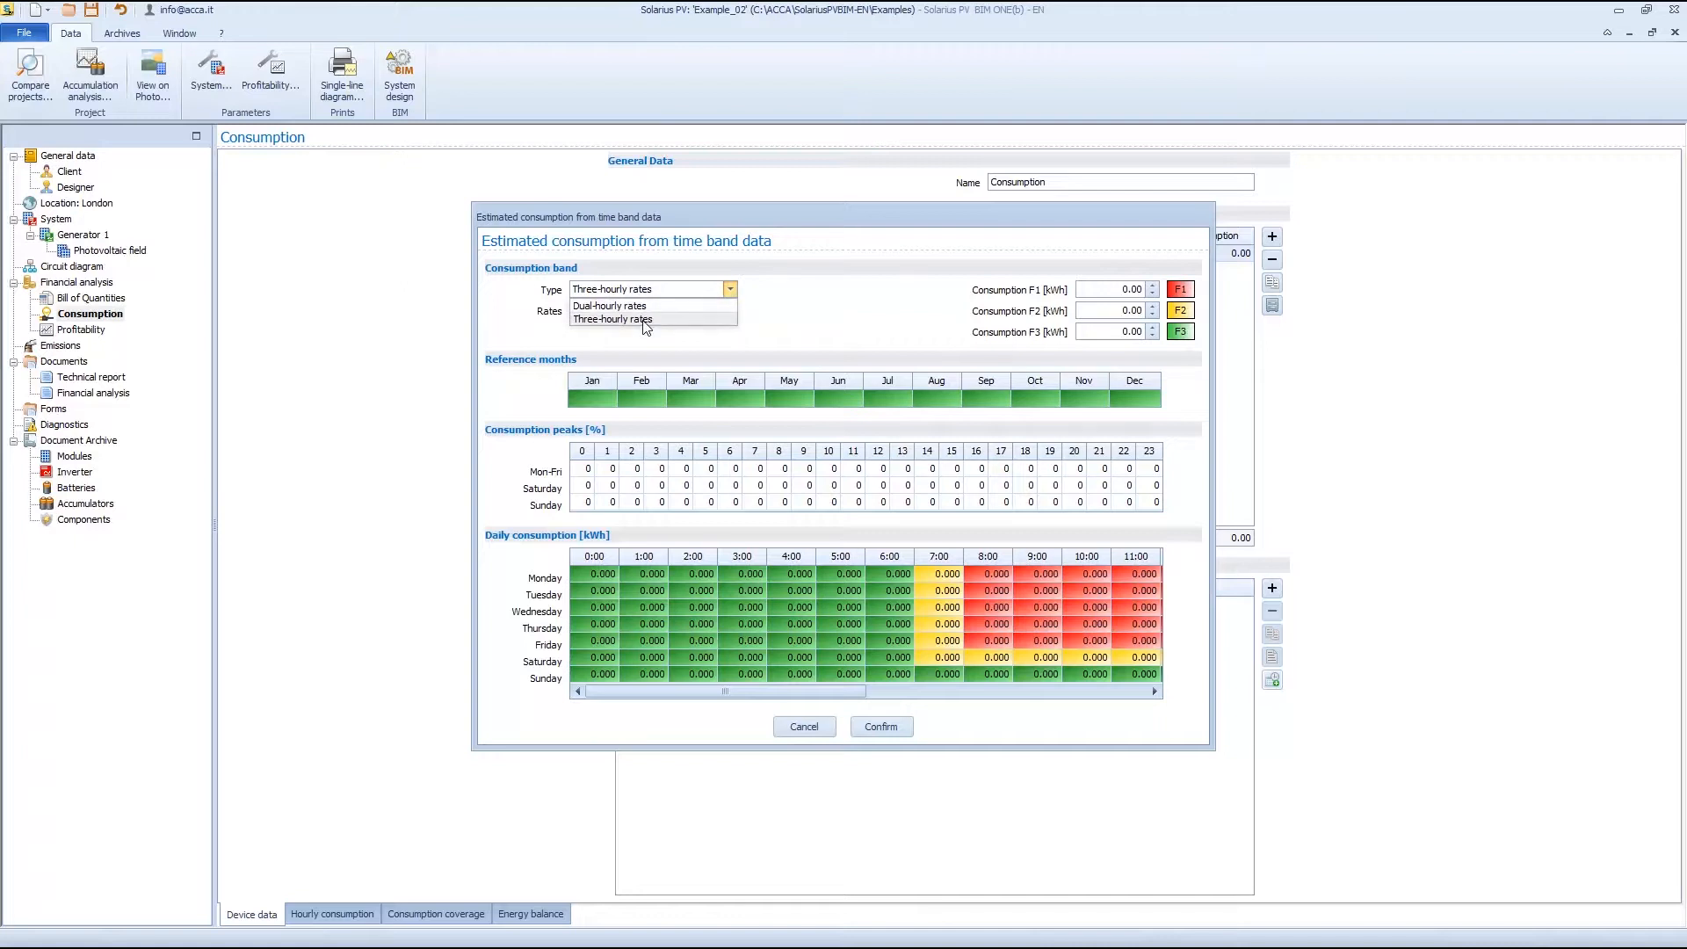
click(647, 319)
click(731, 290)
click(696, 306)
click(722, 293)
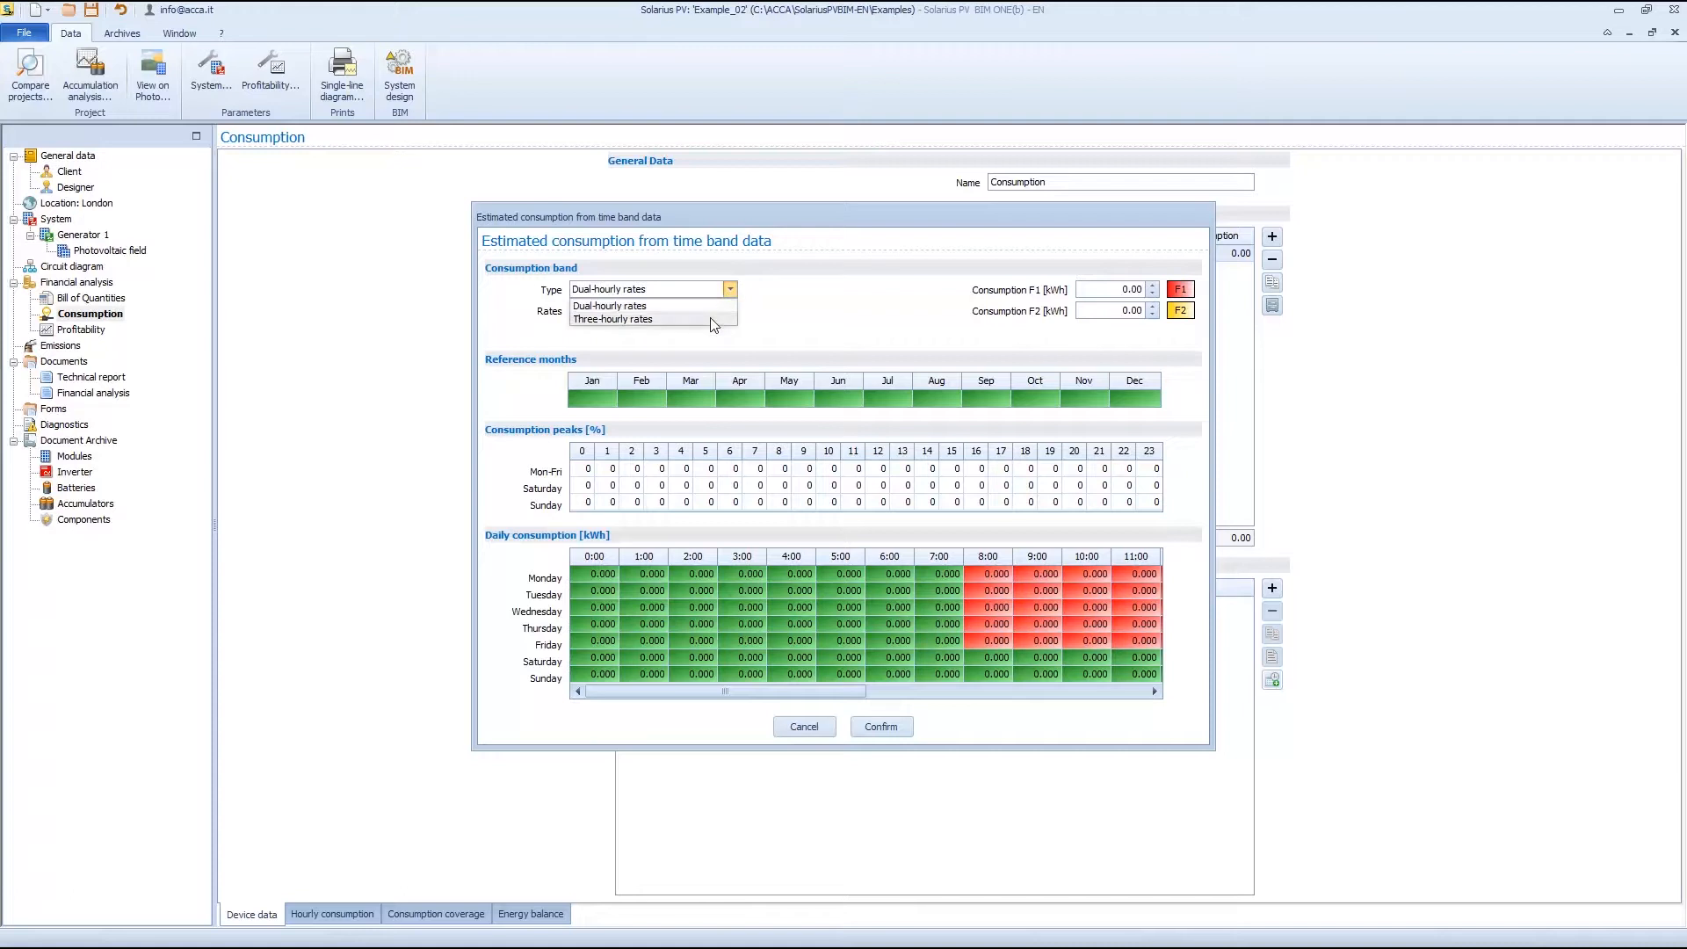
click(714, 319)
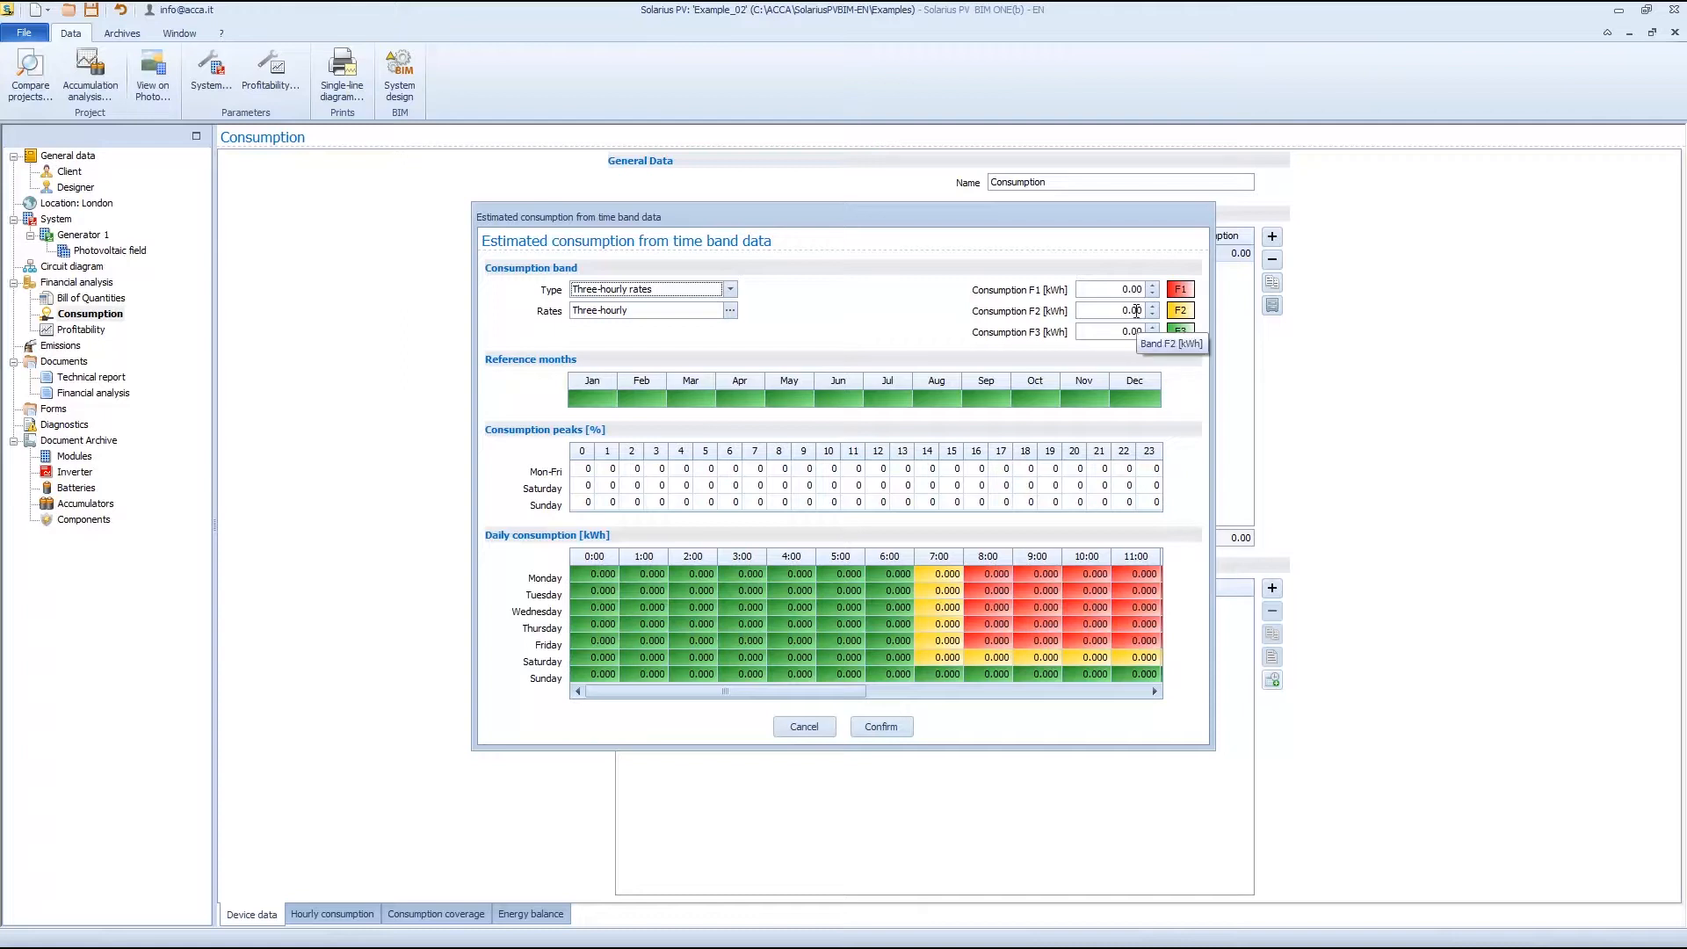
- Review the rates in the time slot program archive and copy the English Three-hourly entry to the user archive
click(731, 312)
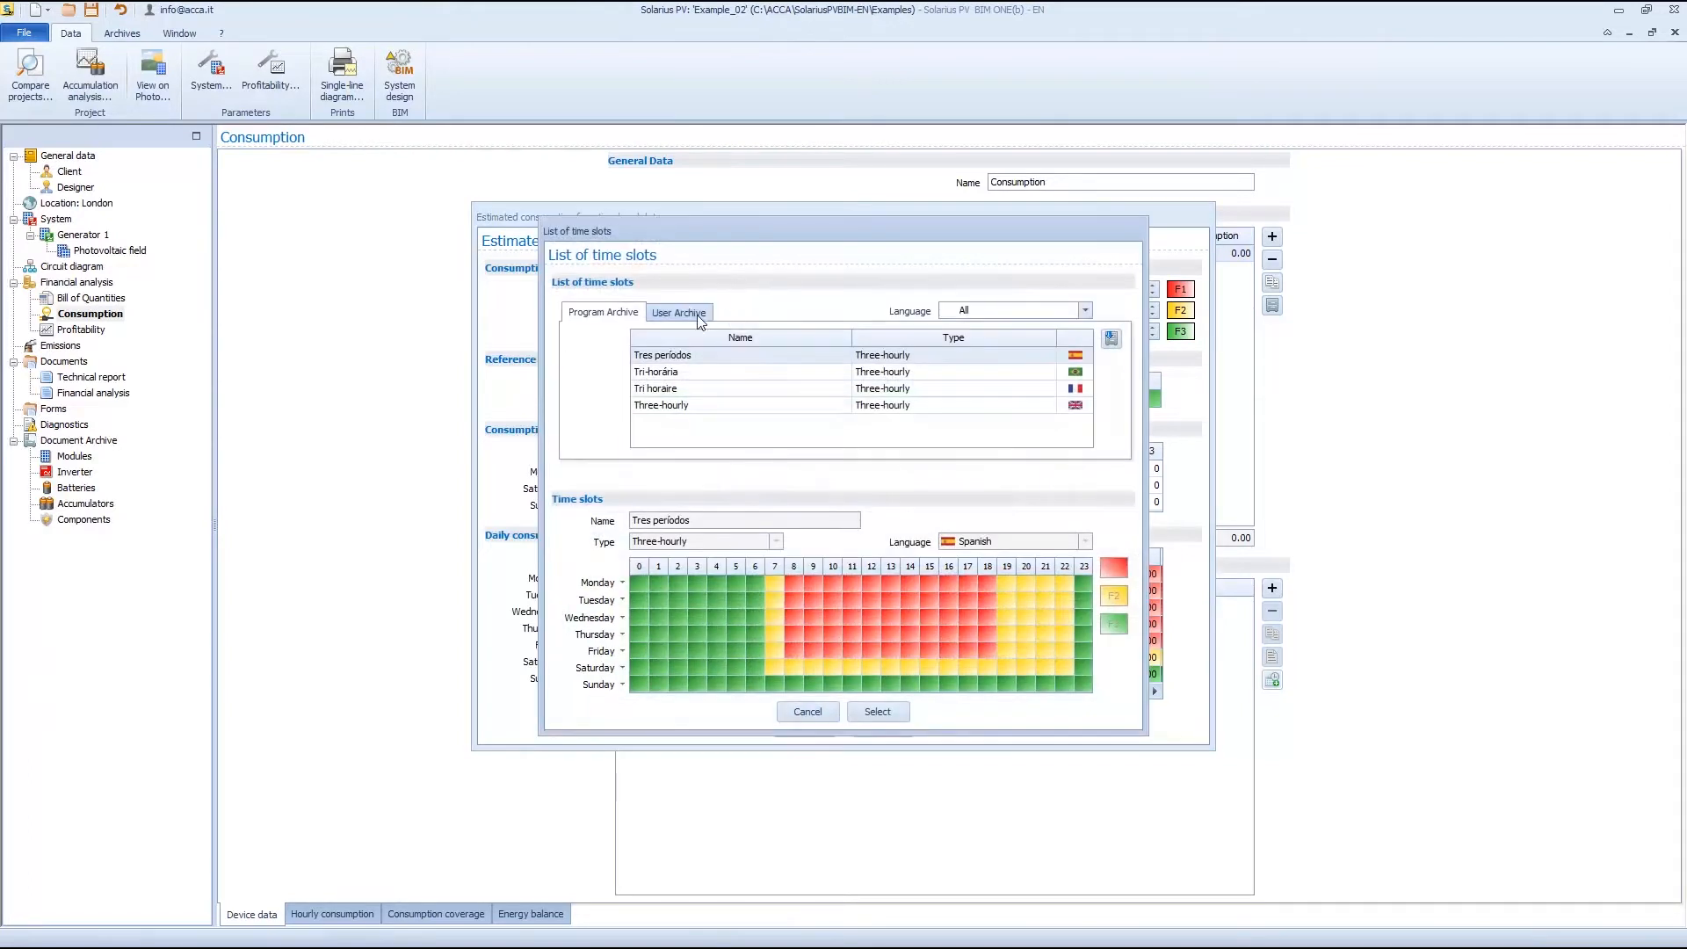
click(668, 372)
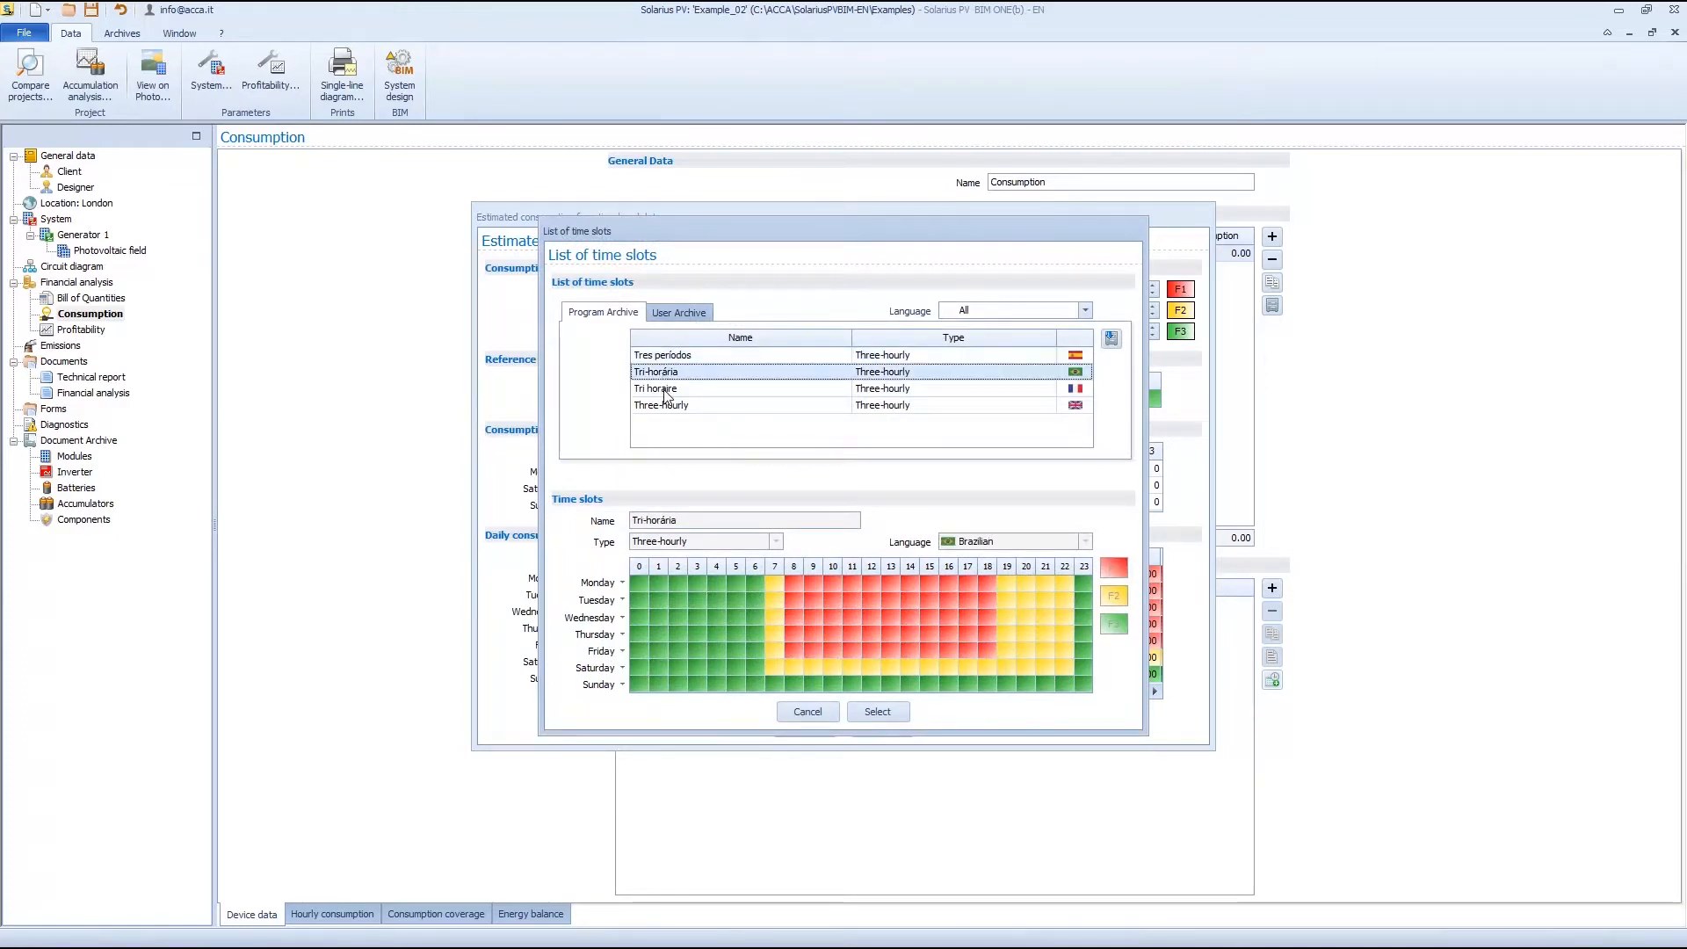
click(667, 389)
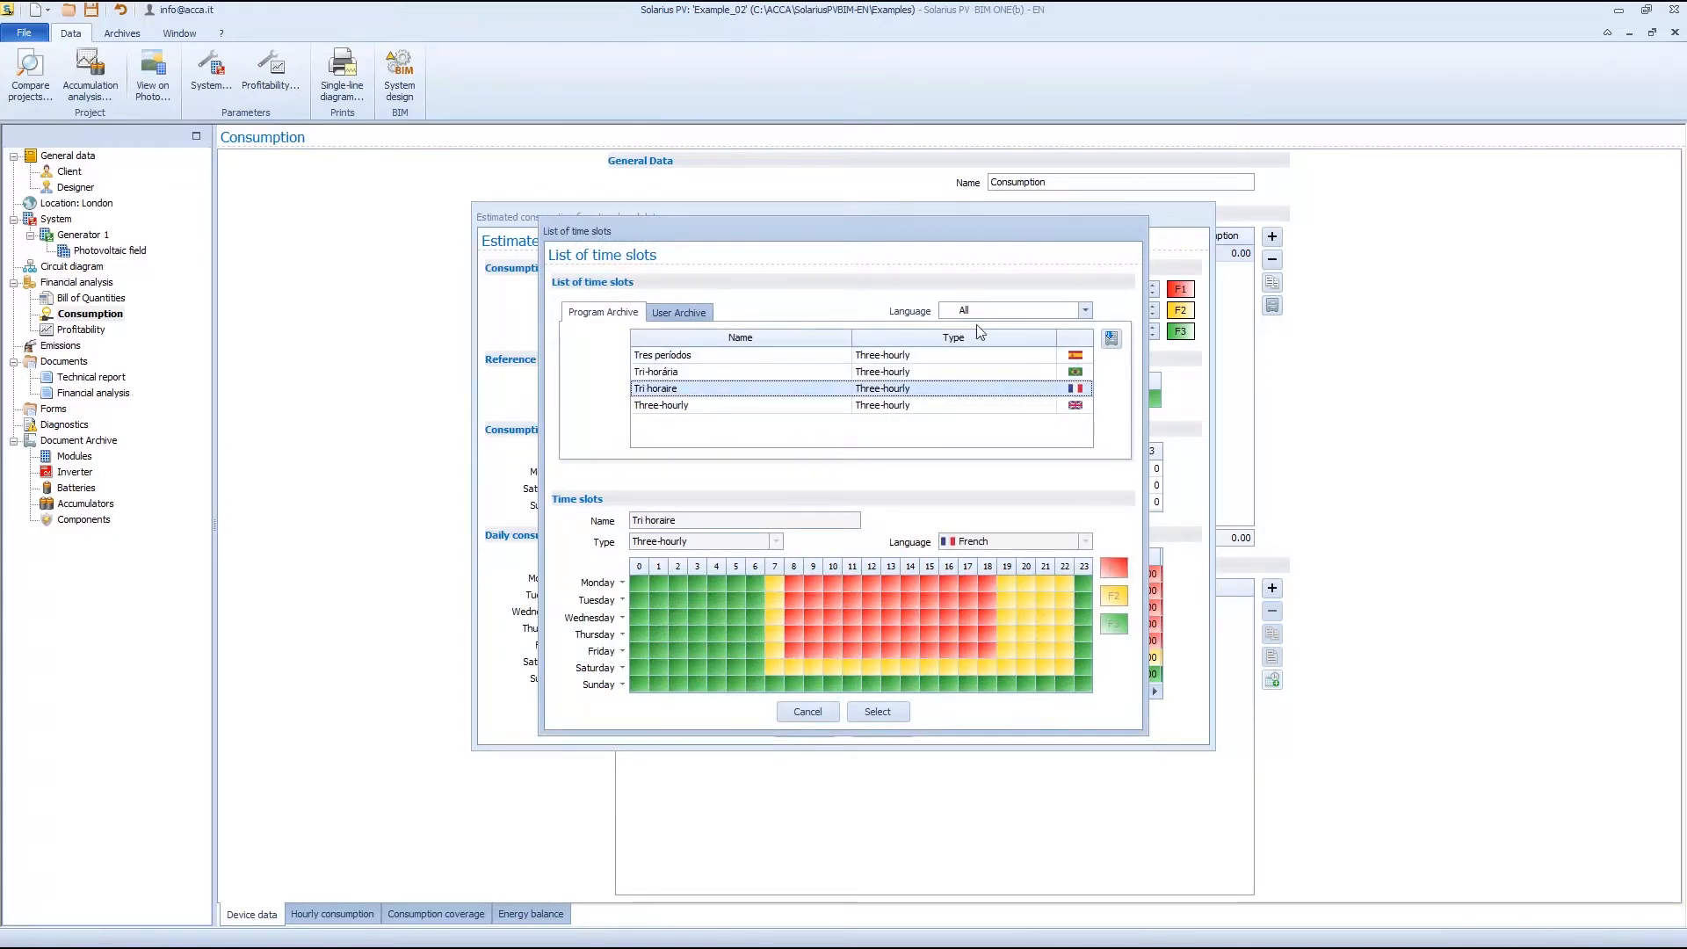
click(684, 406)
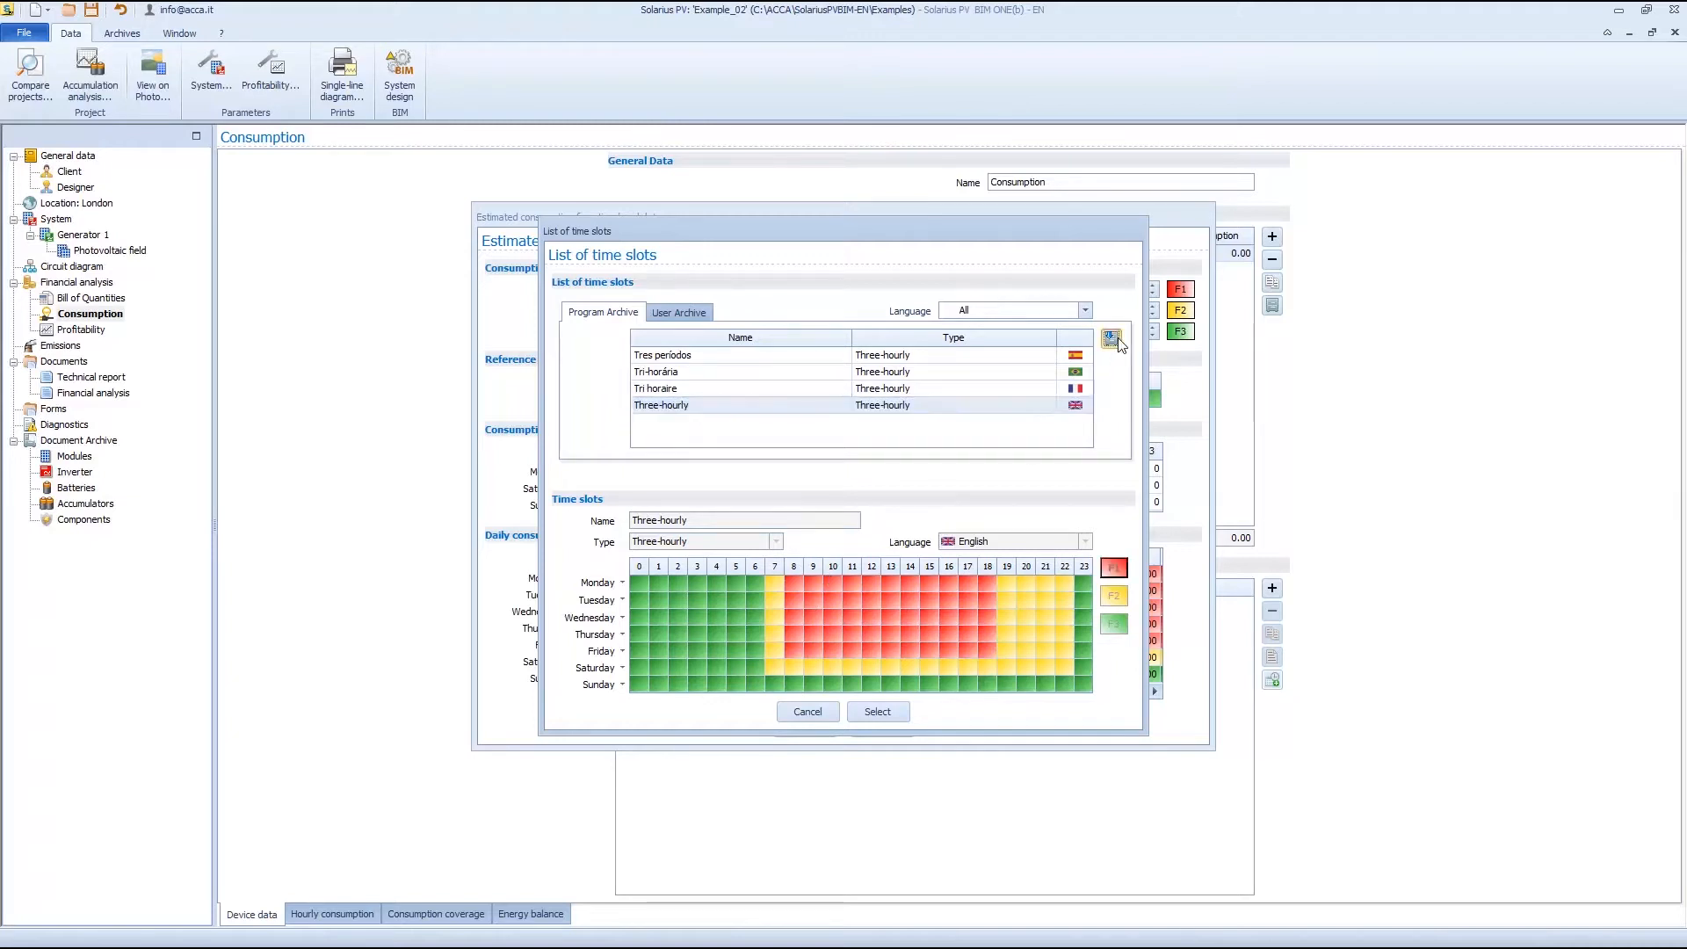
click(678, 312)
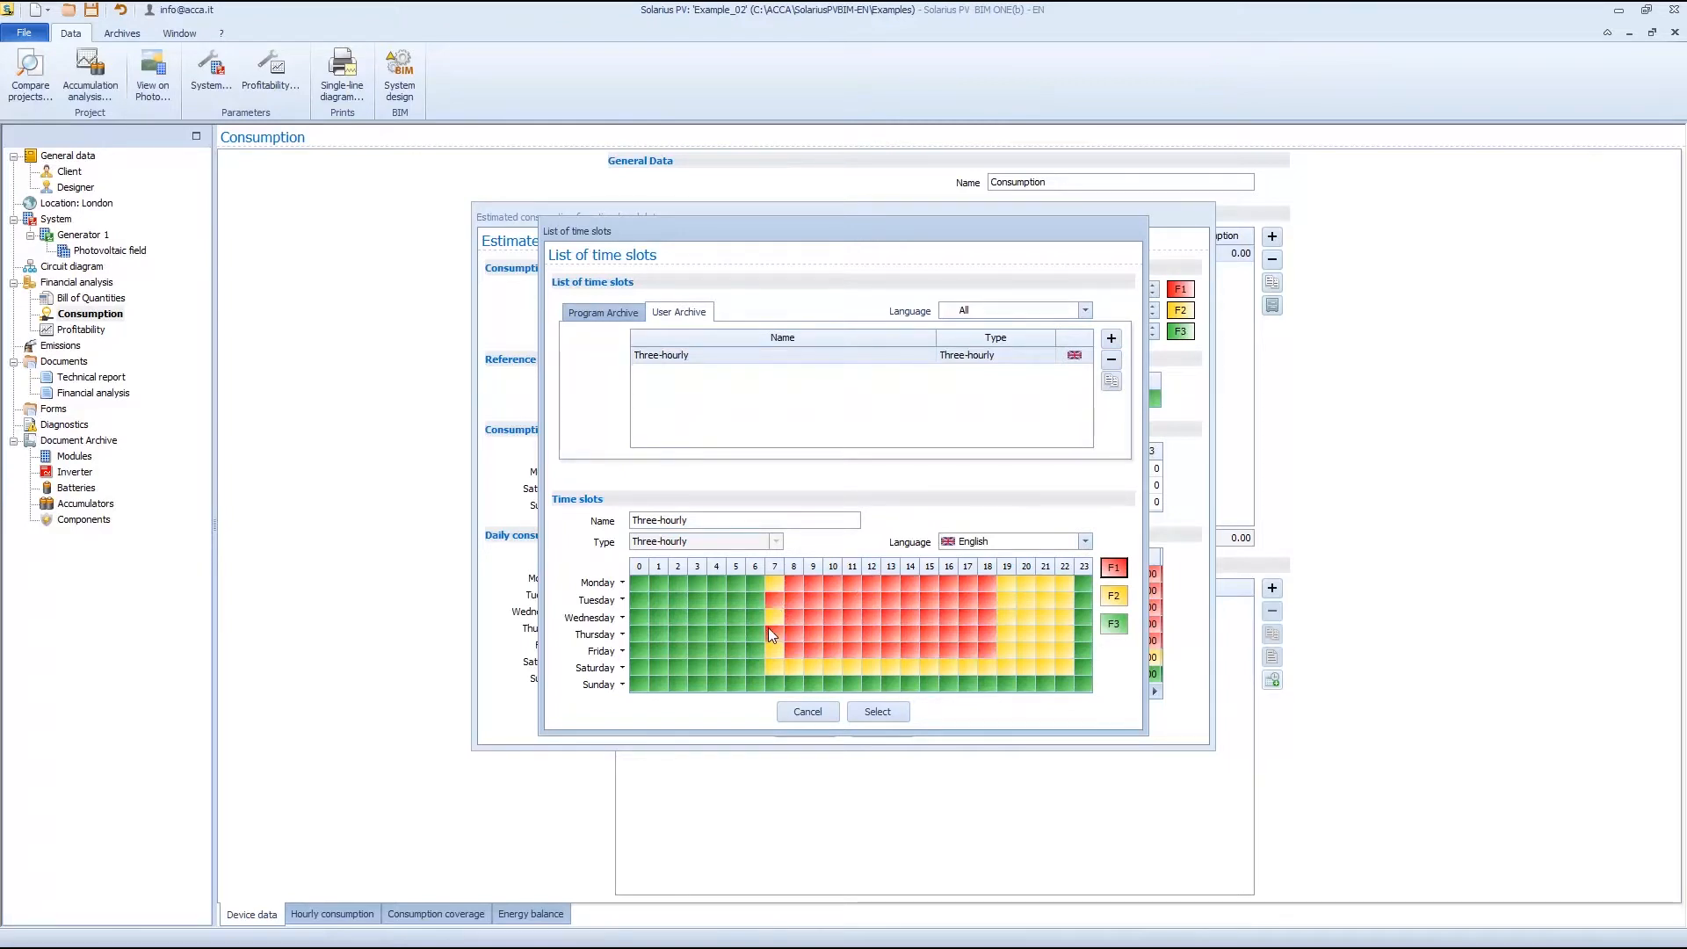
- Try changing the weekday 7:00 bands of the user archive's Three-hourly entry and leave the time slot list without selecting it
click(778, 584)
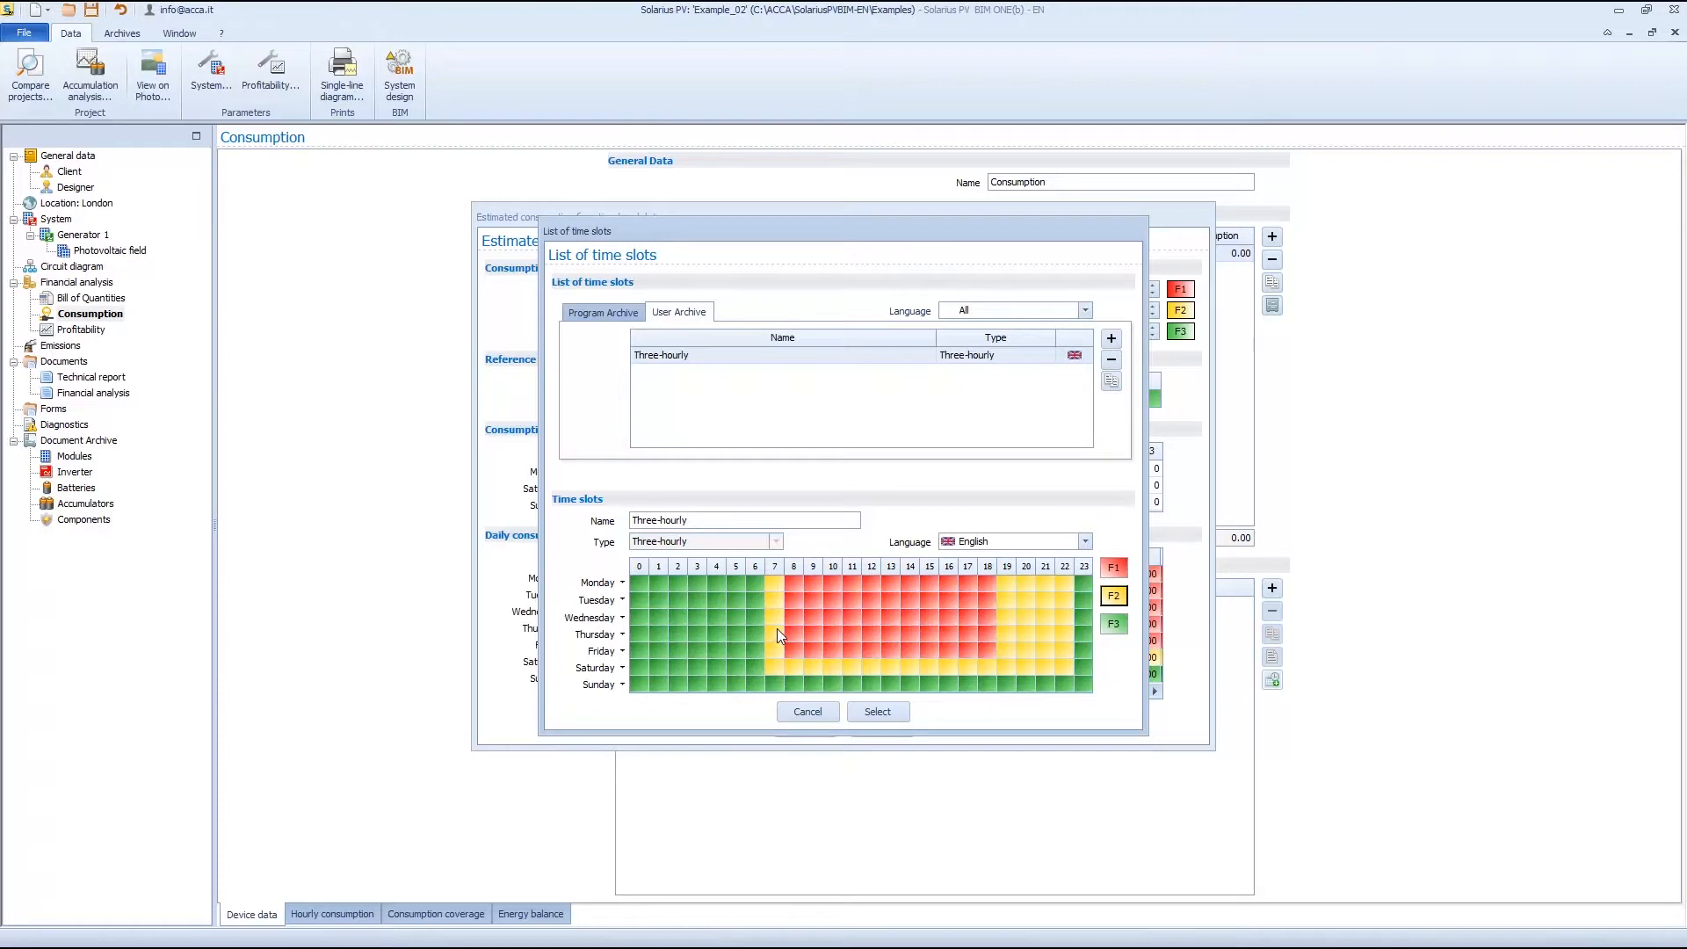
click(730, 521)
click(796, 715)
click(1083, 542)
click(1084, 542)
click(820, 712)
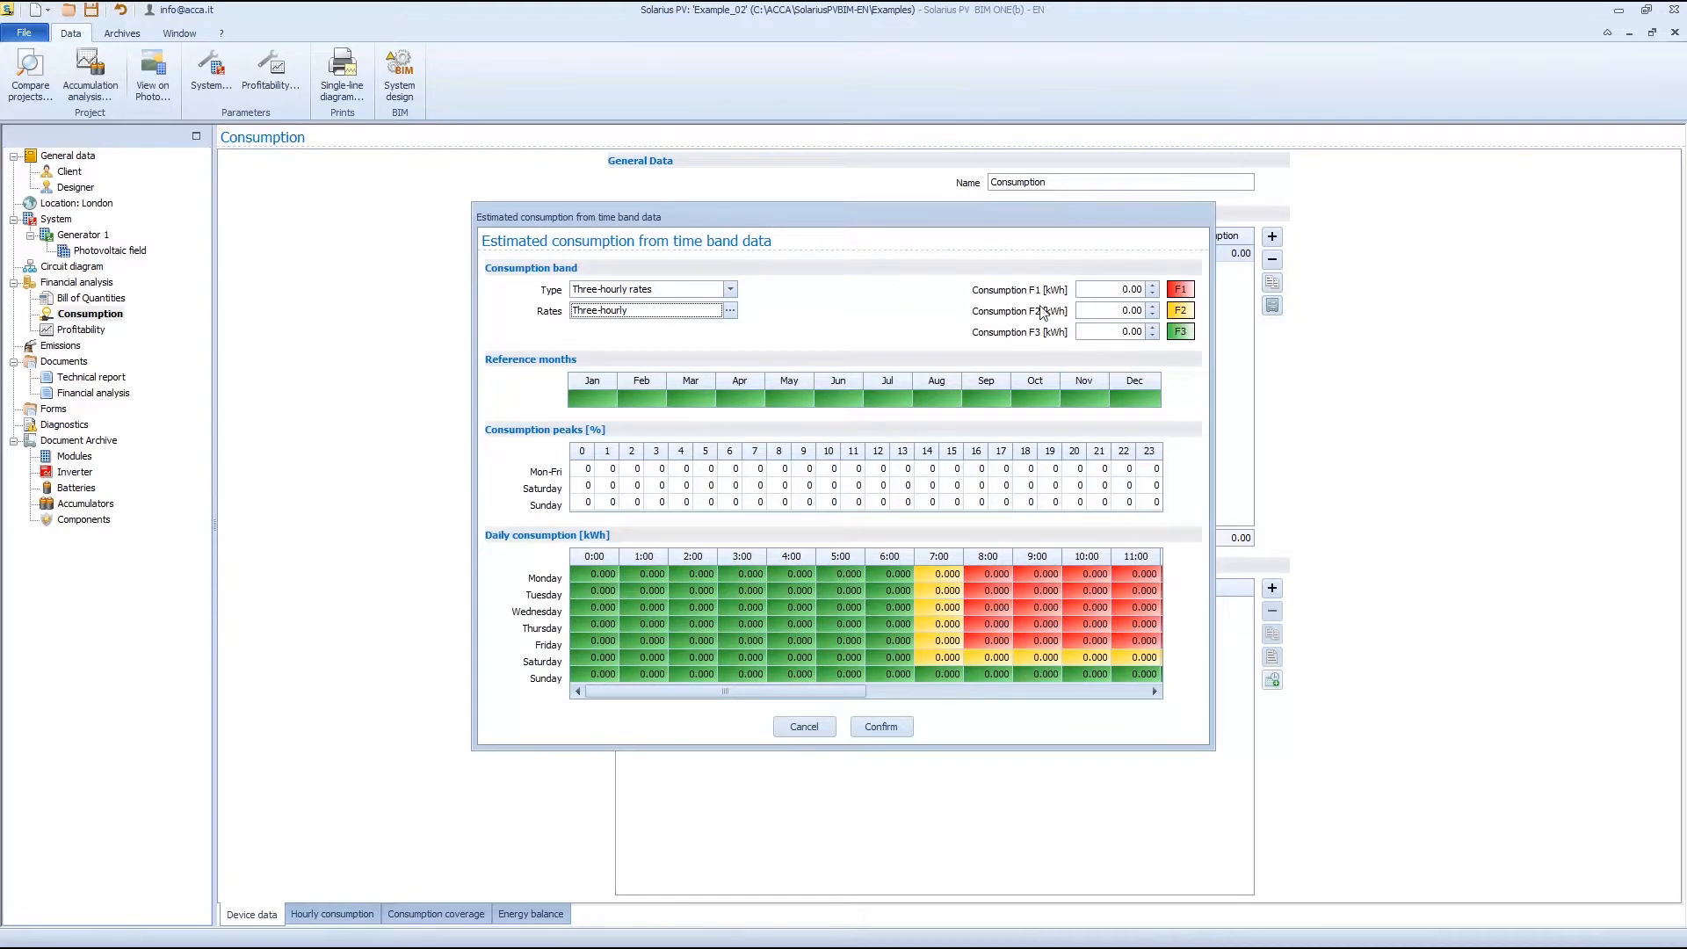
- Limit the reference months to January and February and set the F1, F2 and F3 consumption to 450, 350 and 250 kWh
drag(697, 403, 1135, 396)
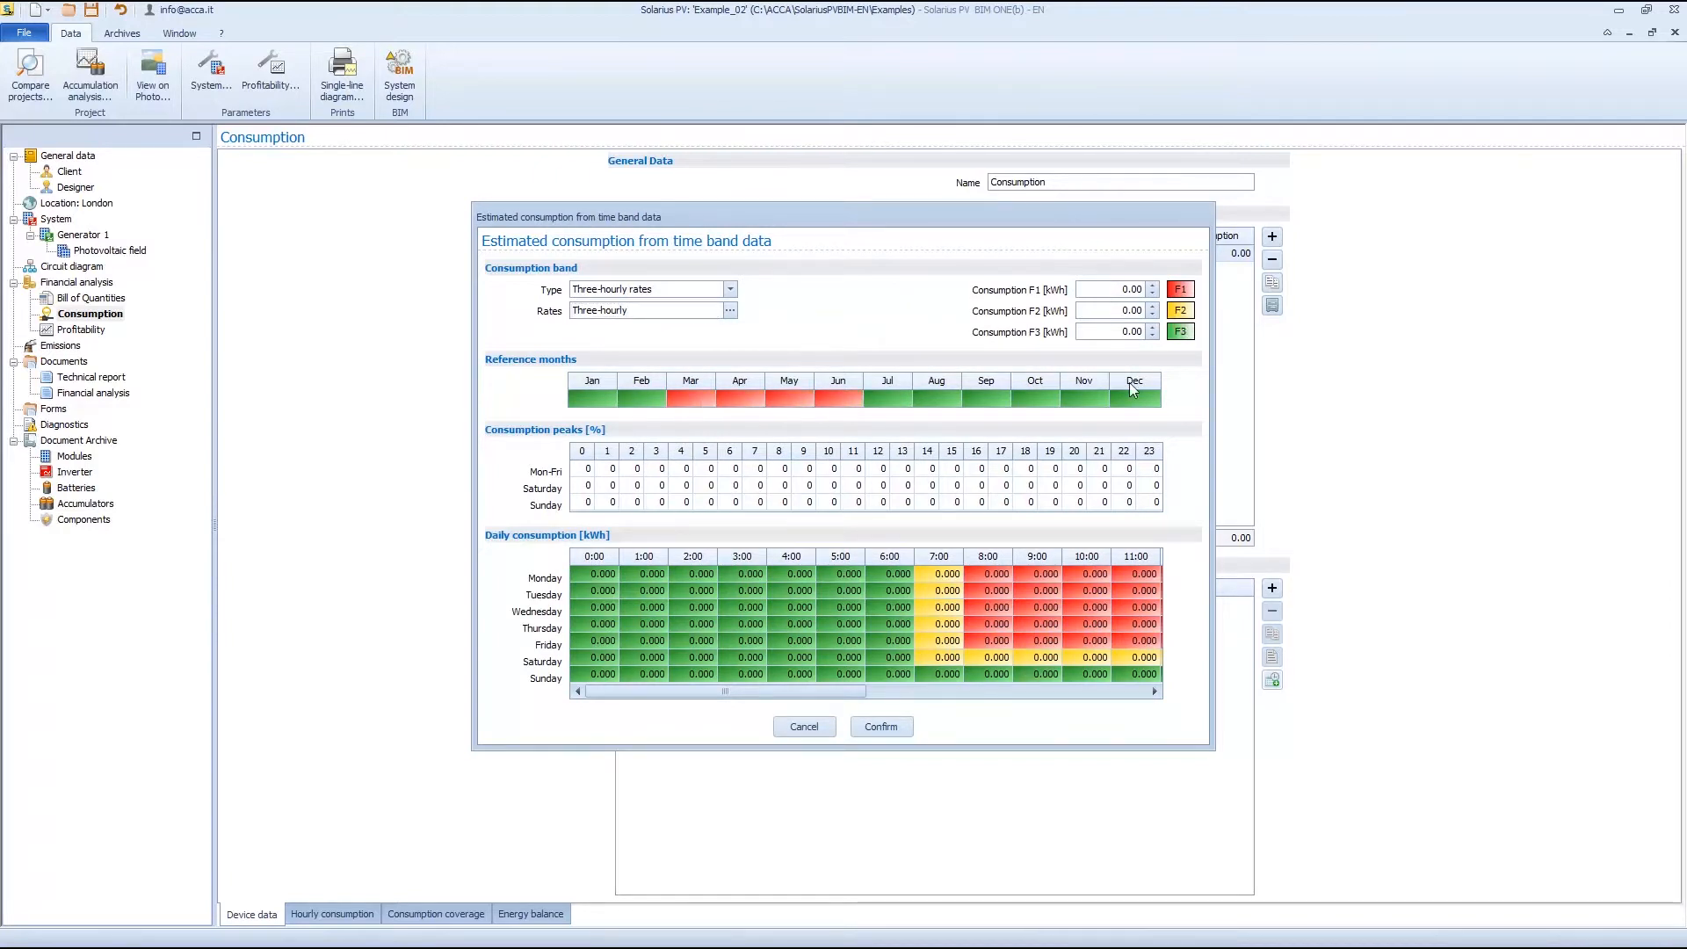
click(1146, 291)
text(450)
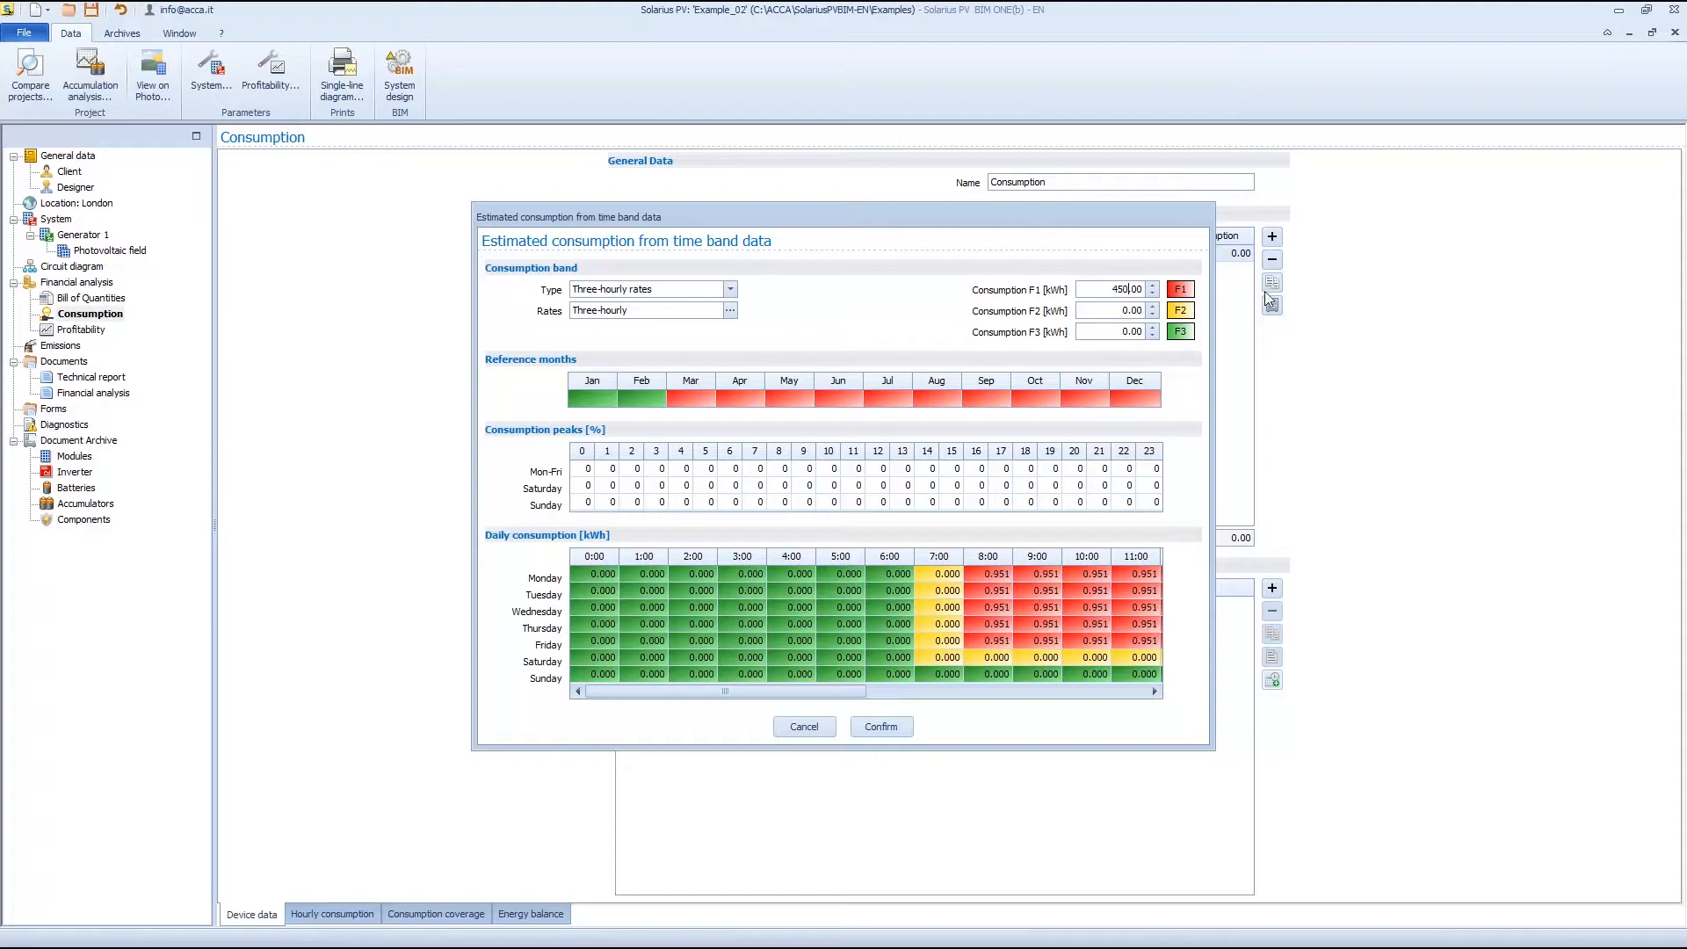
click(1130, 310)
text(350)
click(1092, 332)
text(250)
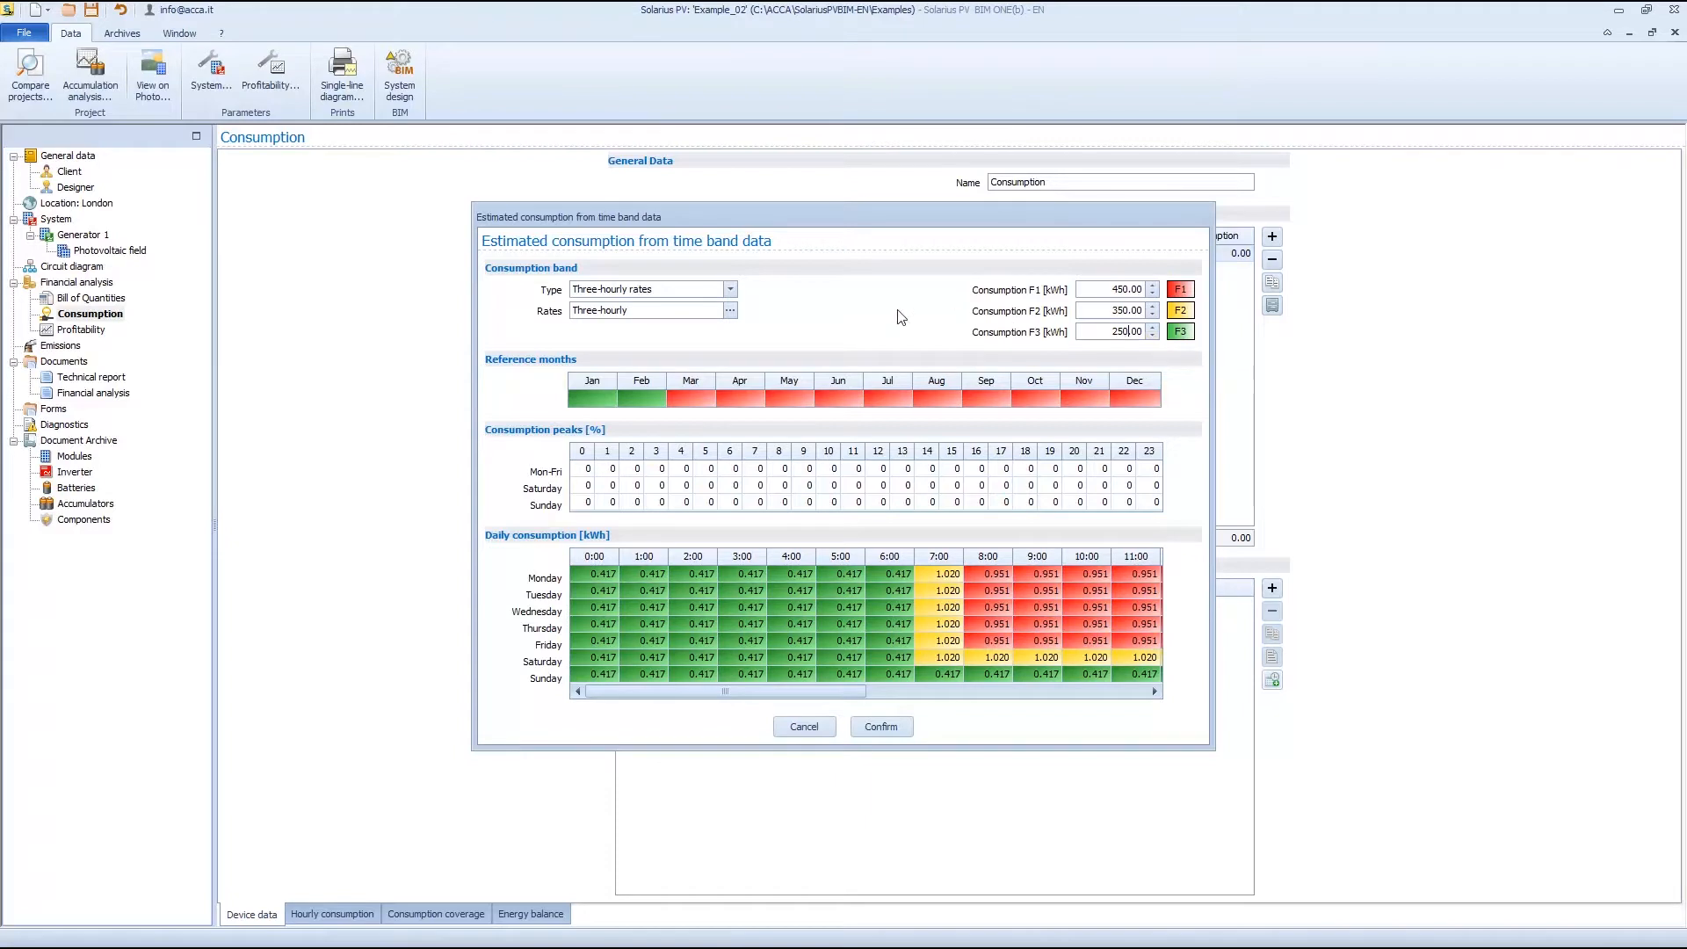
drag(570, 393, 650, 400)
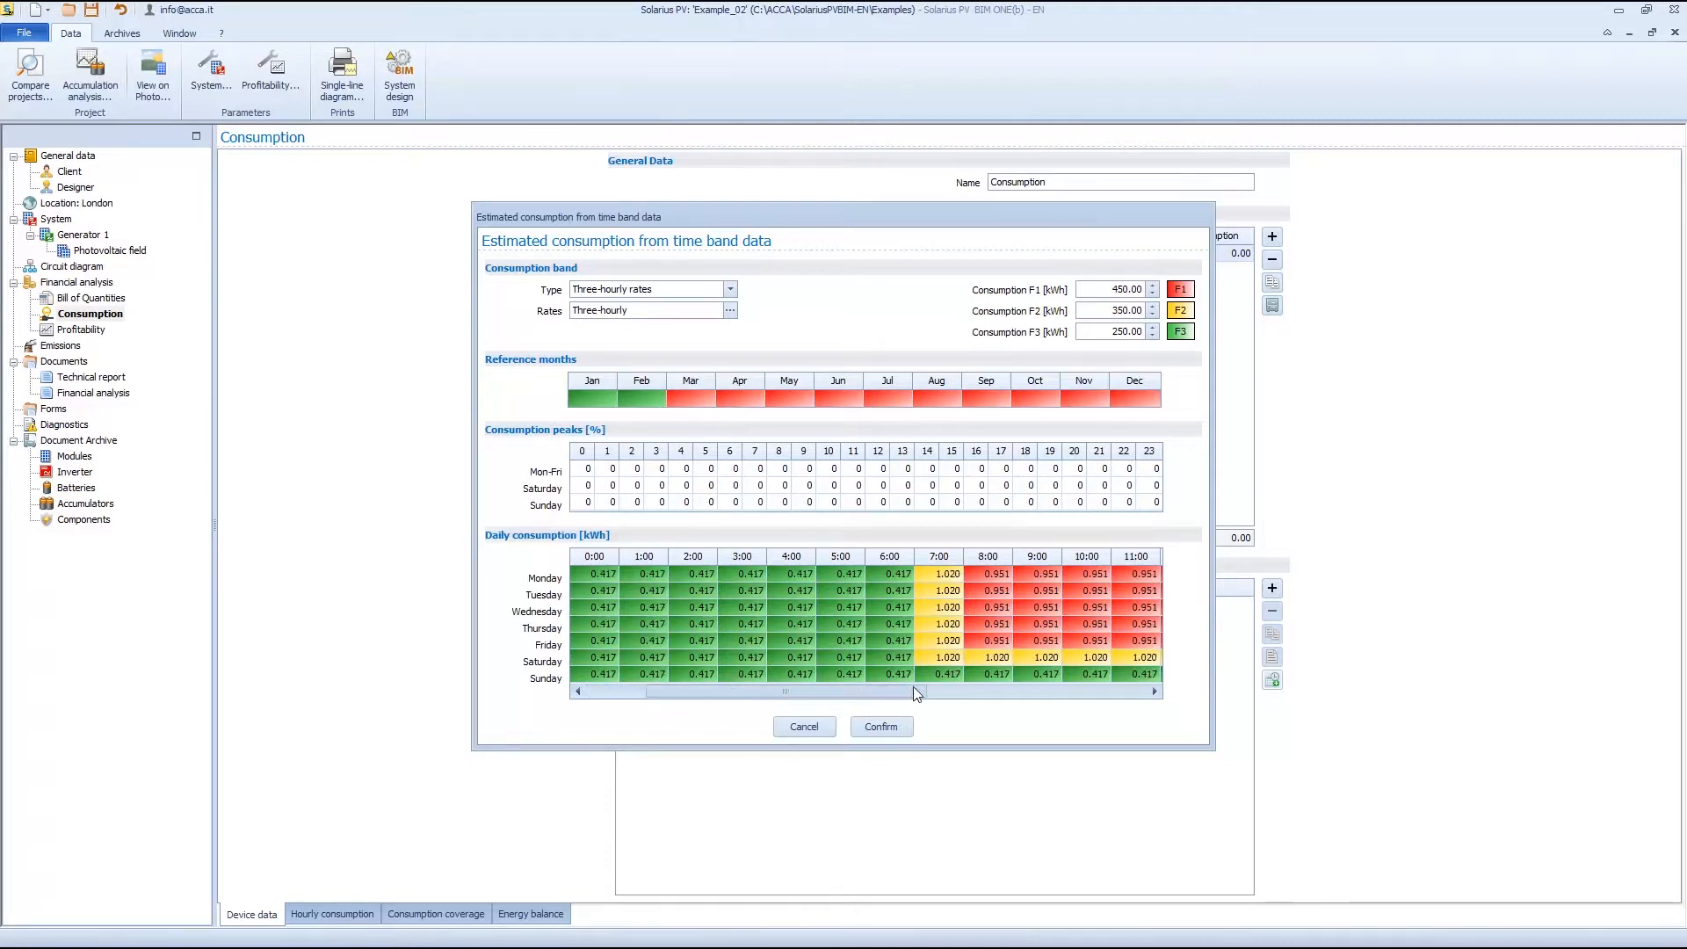
- Set the Mon-Fri consumption peak at hour 12 to 50 % and discard the time band estimate
click(914, 690)
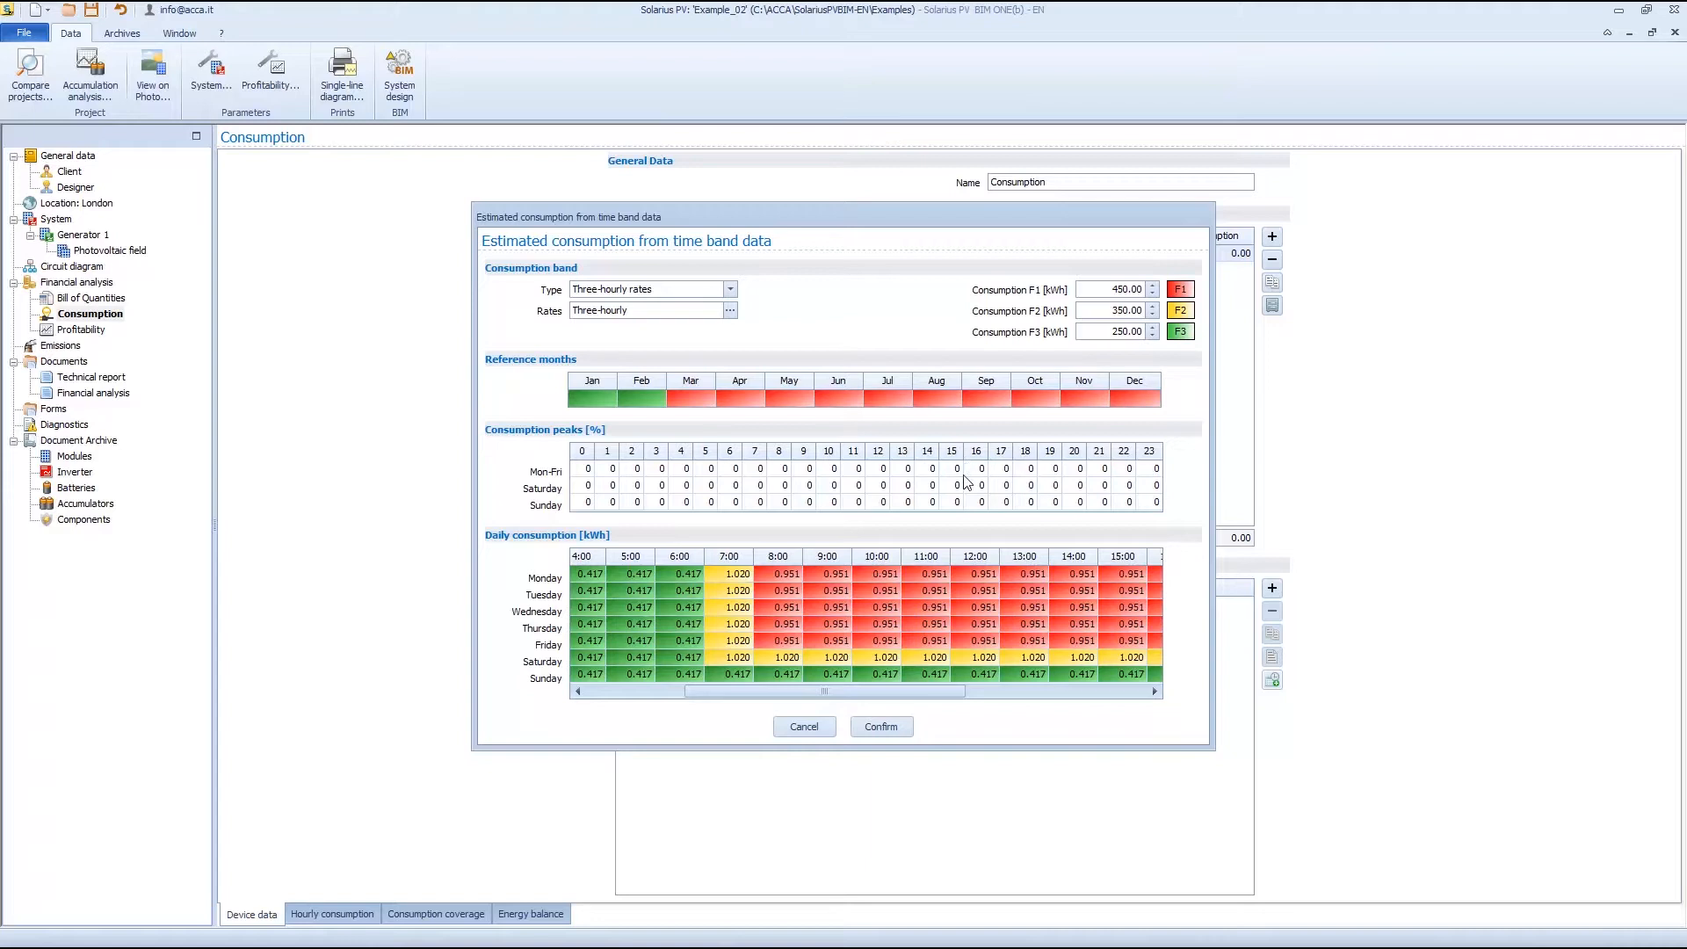
click(884, 471)
text(50)
key(Return)
drag(830, 703, 958, 703)
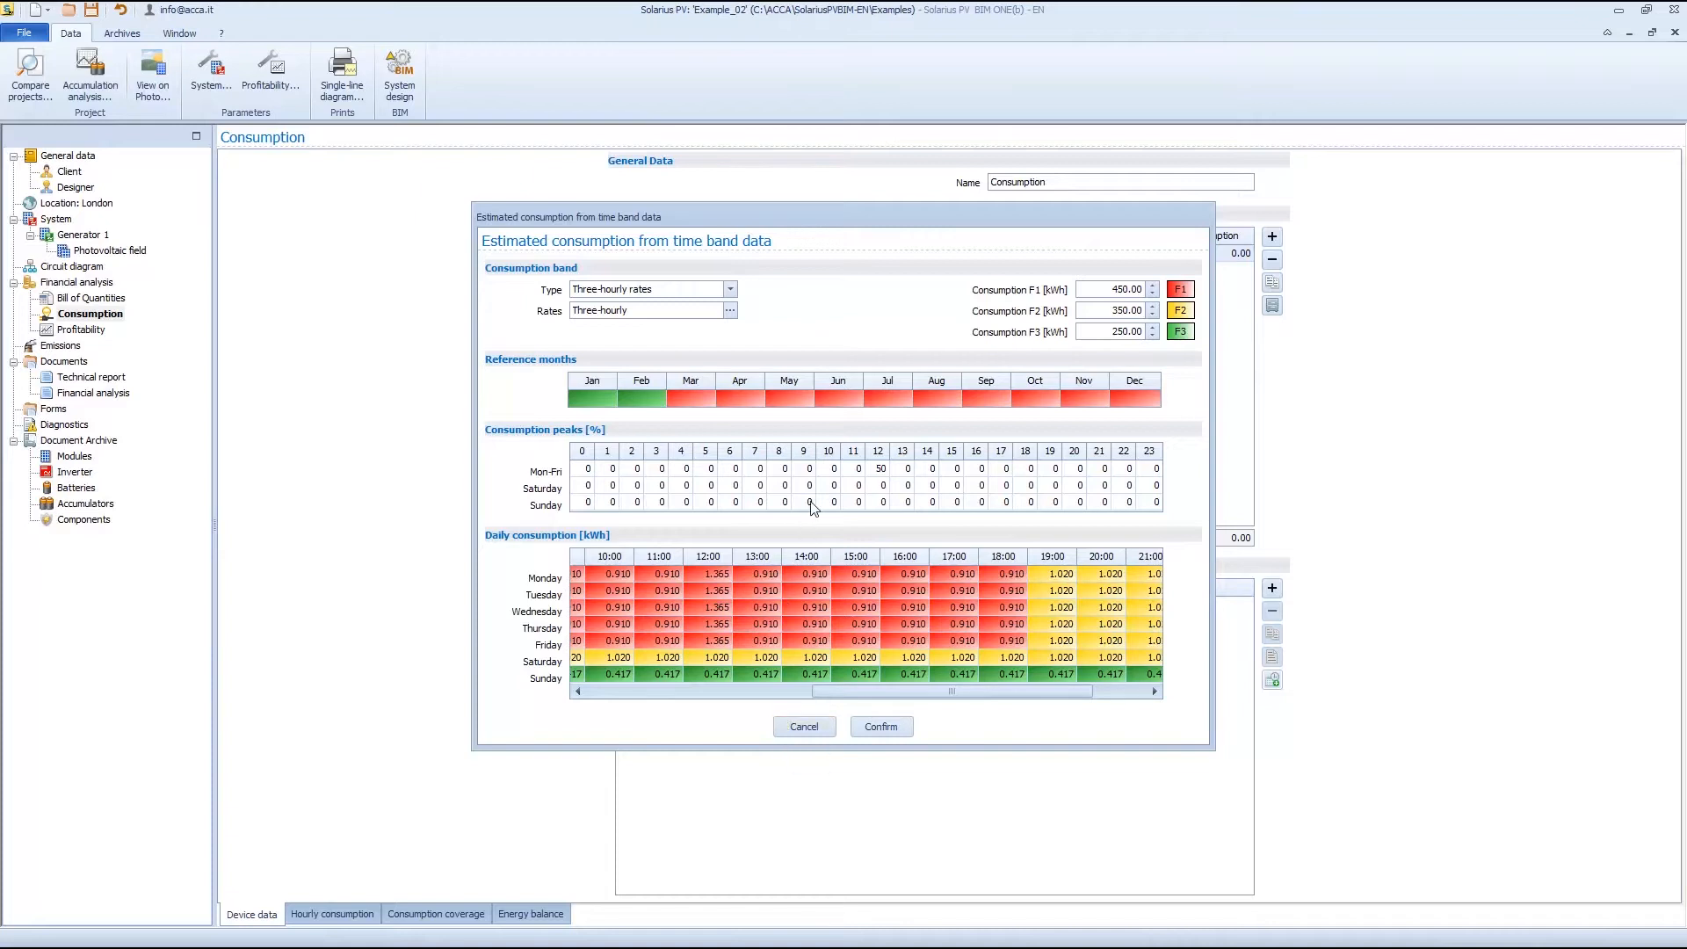
double_click(881, 470)
click(793, 736)
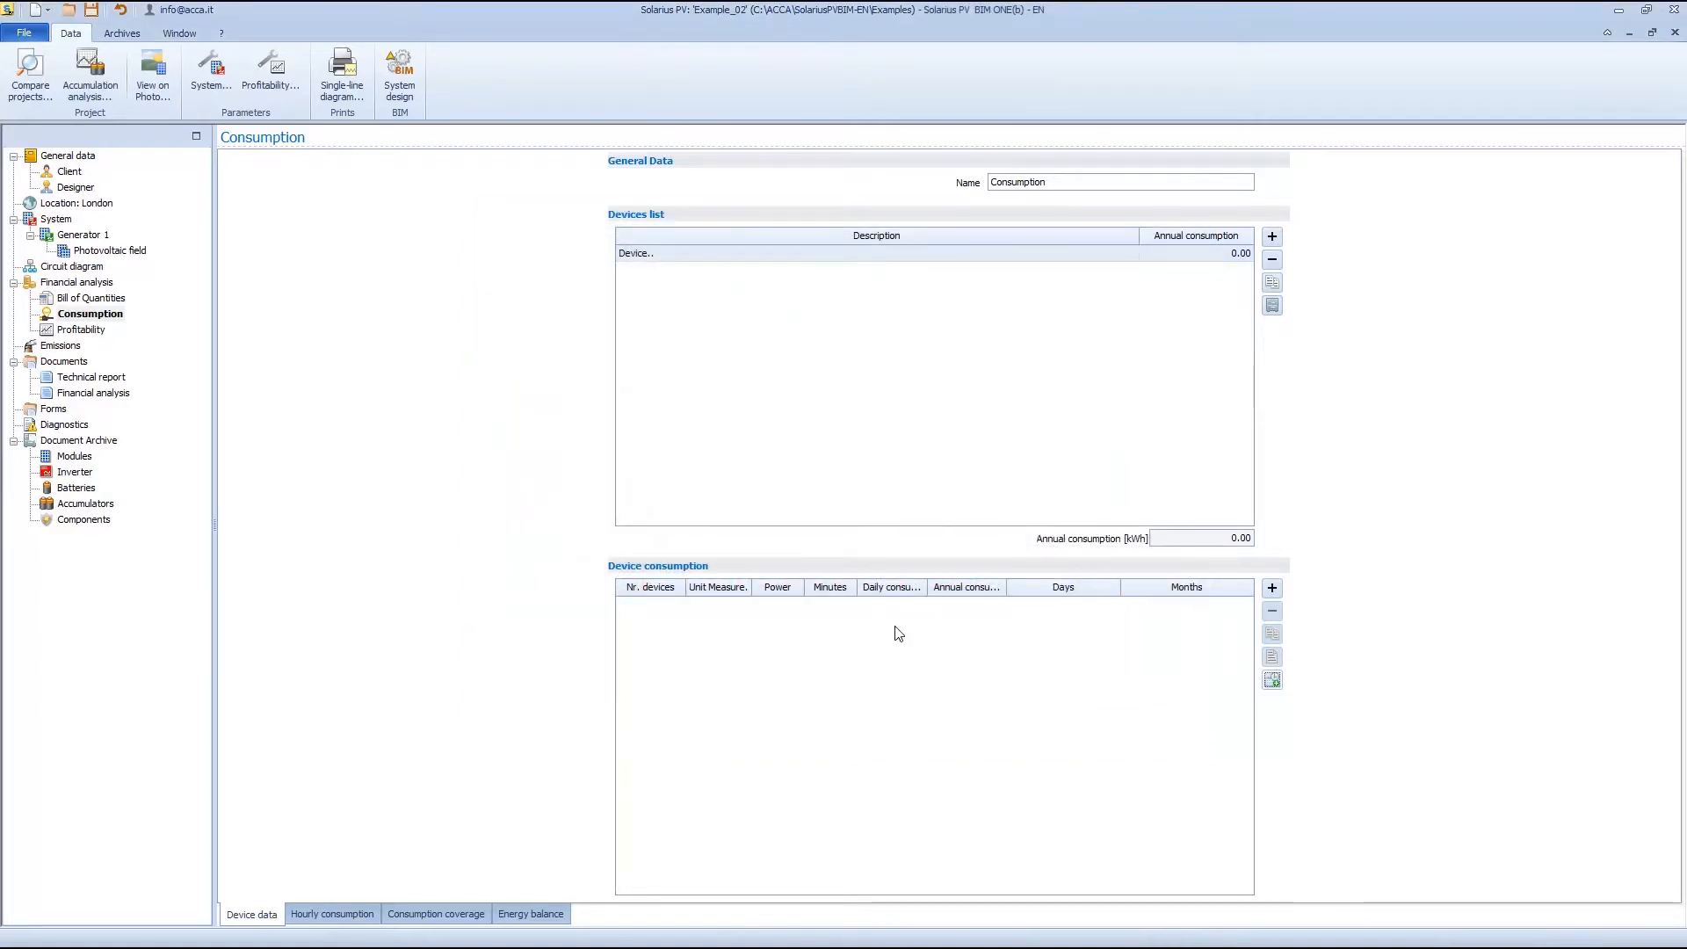
- Delete the empty device and load the Family of 4 people profile from the program archive into the project's consumption
click(1272, 260)
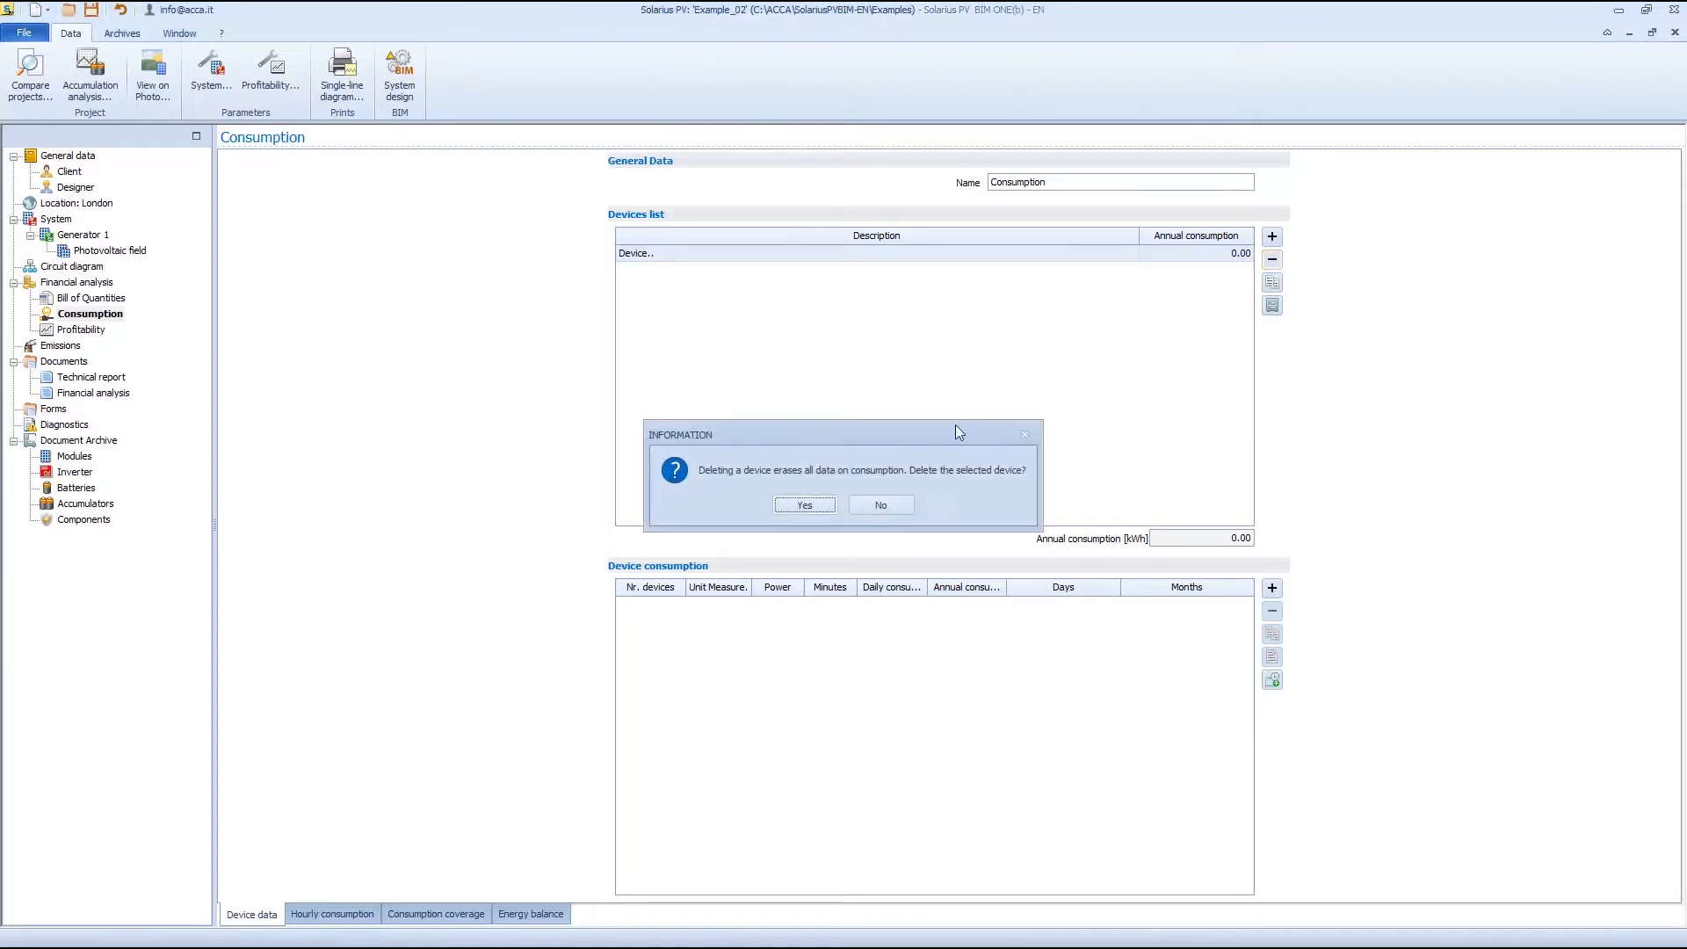
click(805, 505)
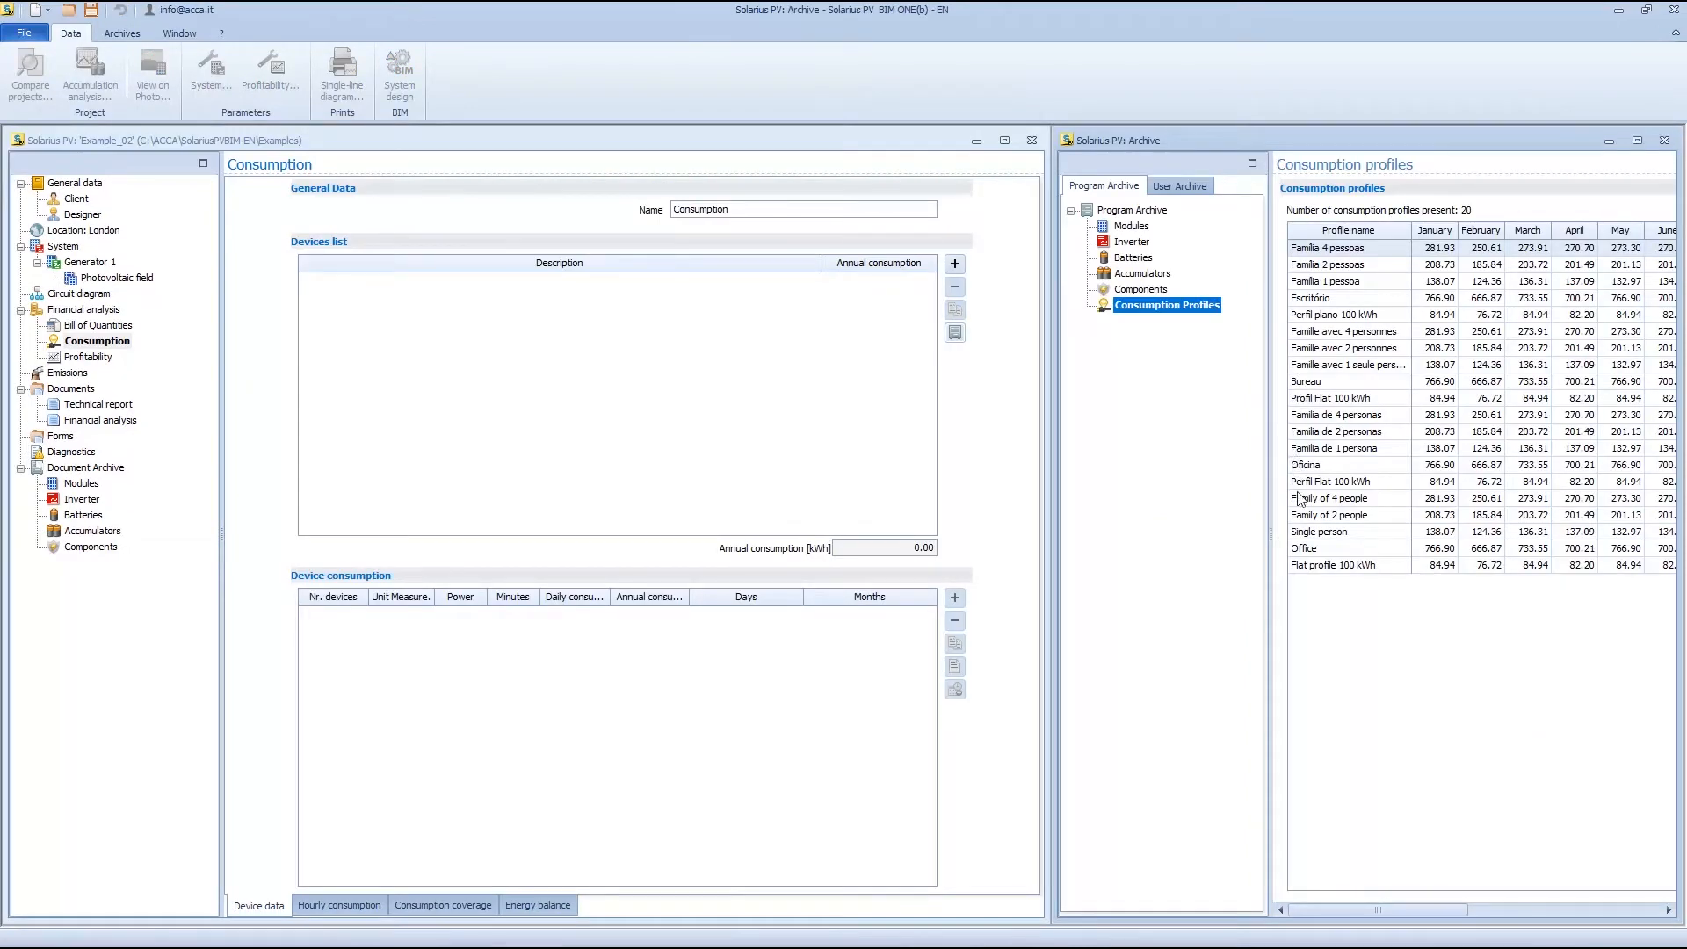
click(1342, 506)
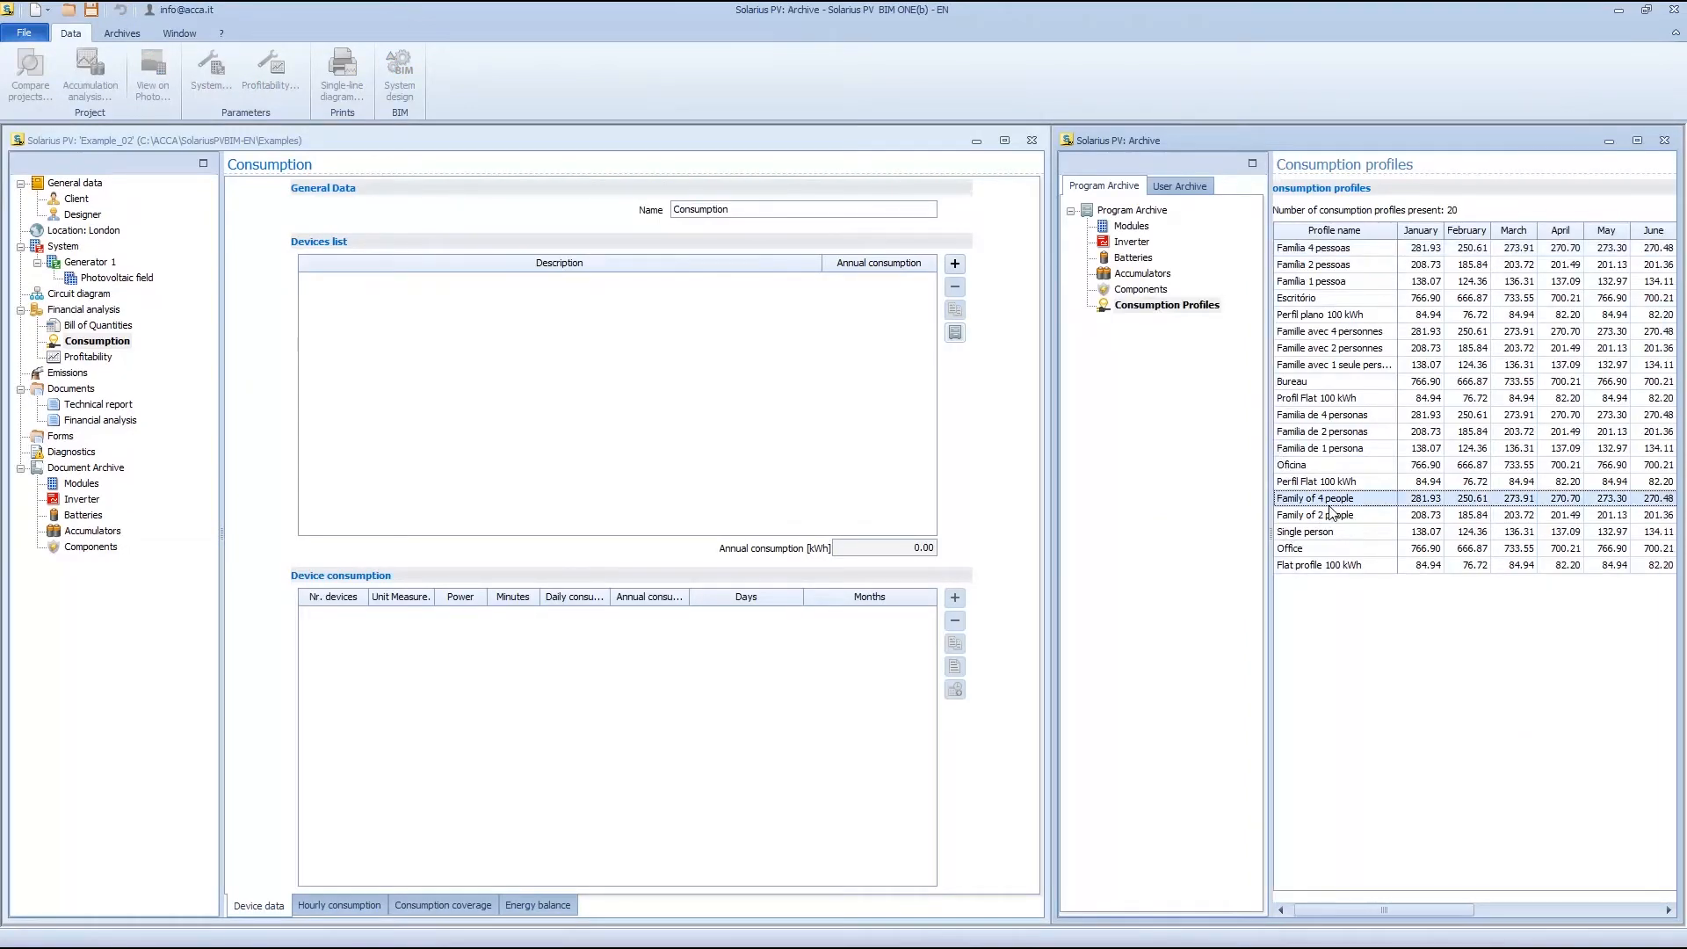
drag(1329, 507, 90, 349)
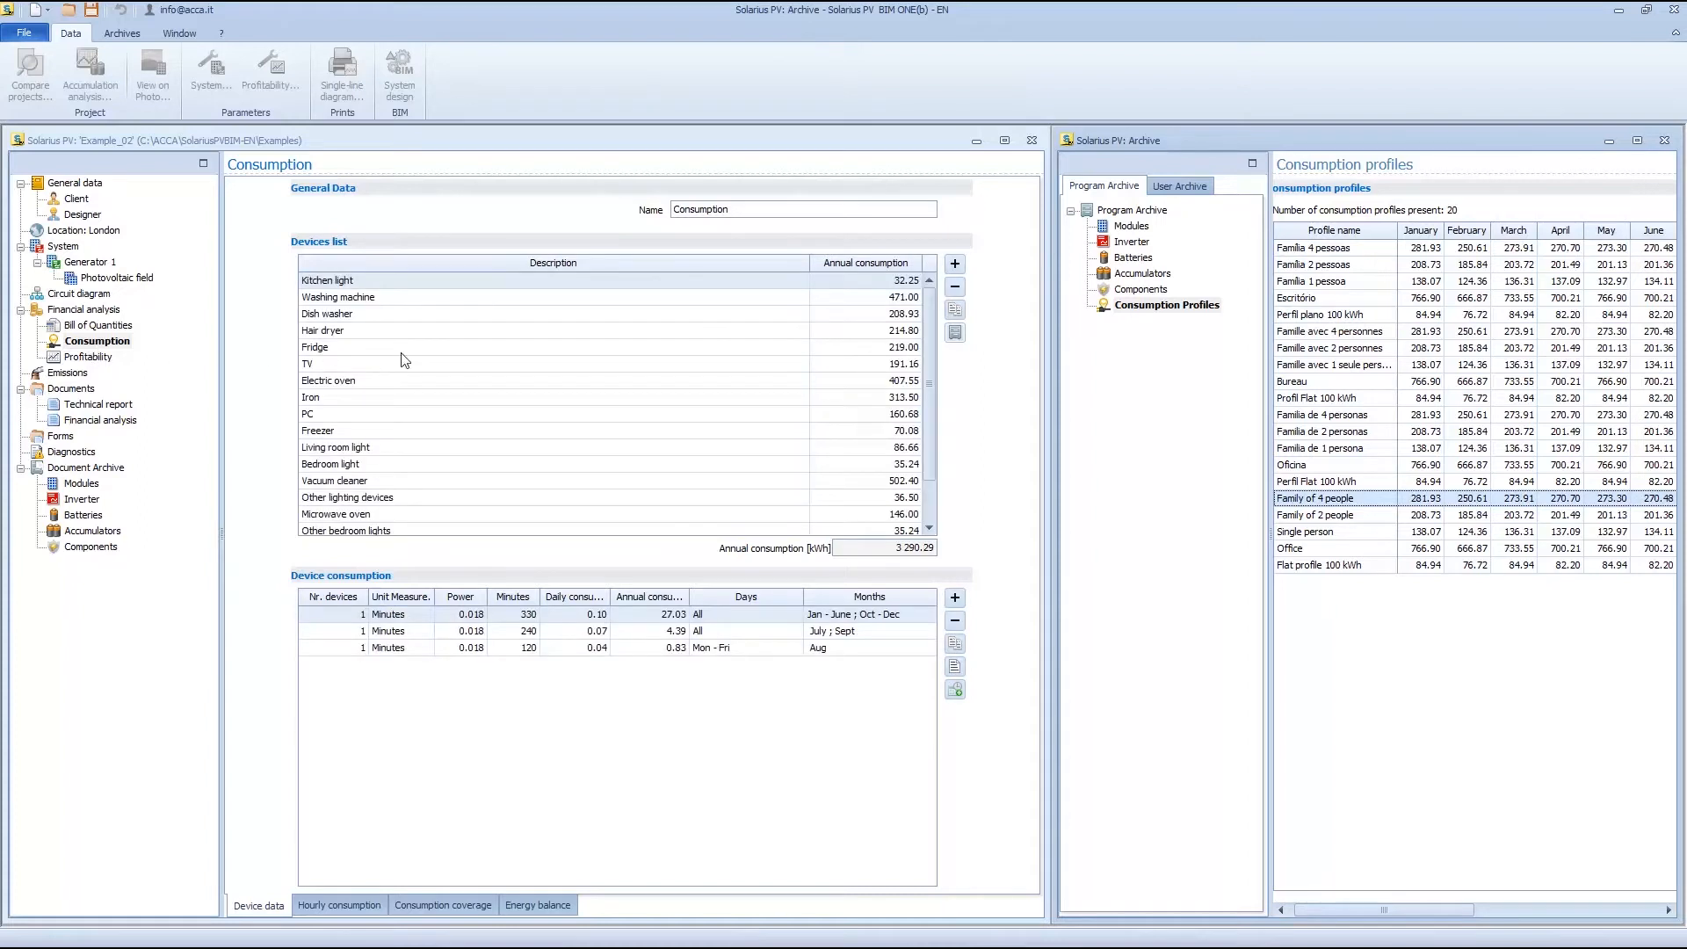
click(1007, 141)
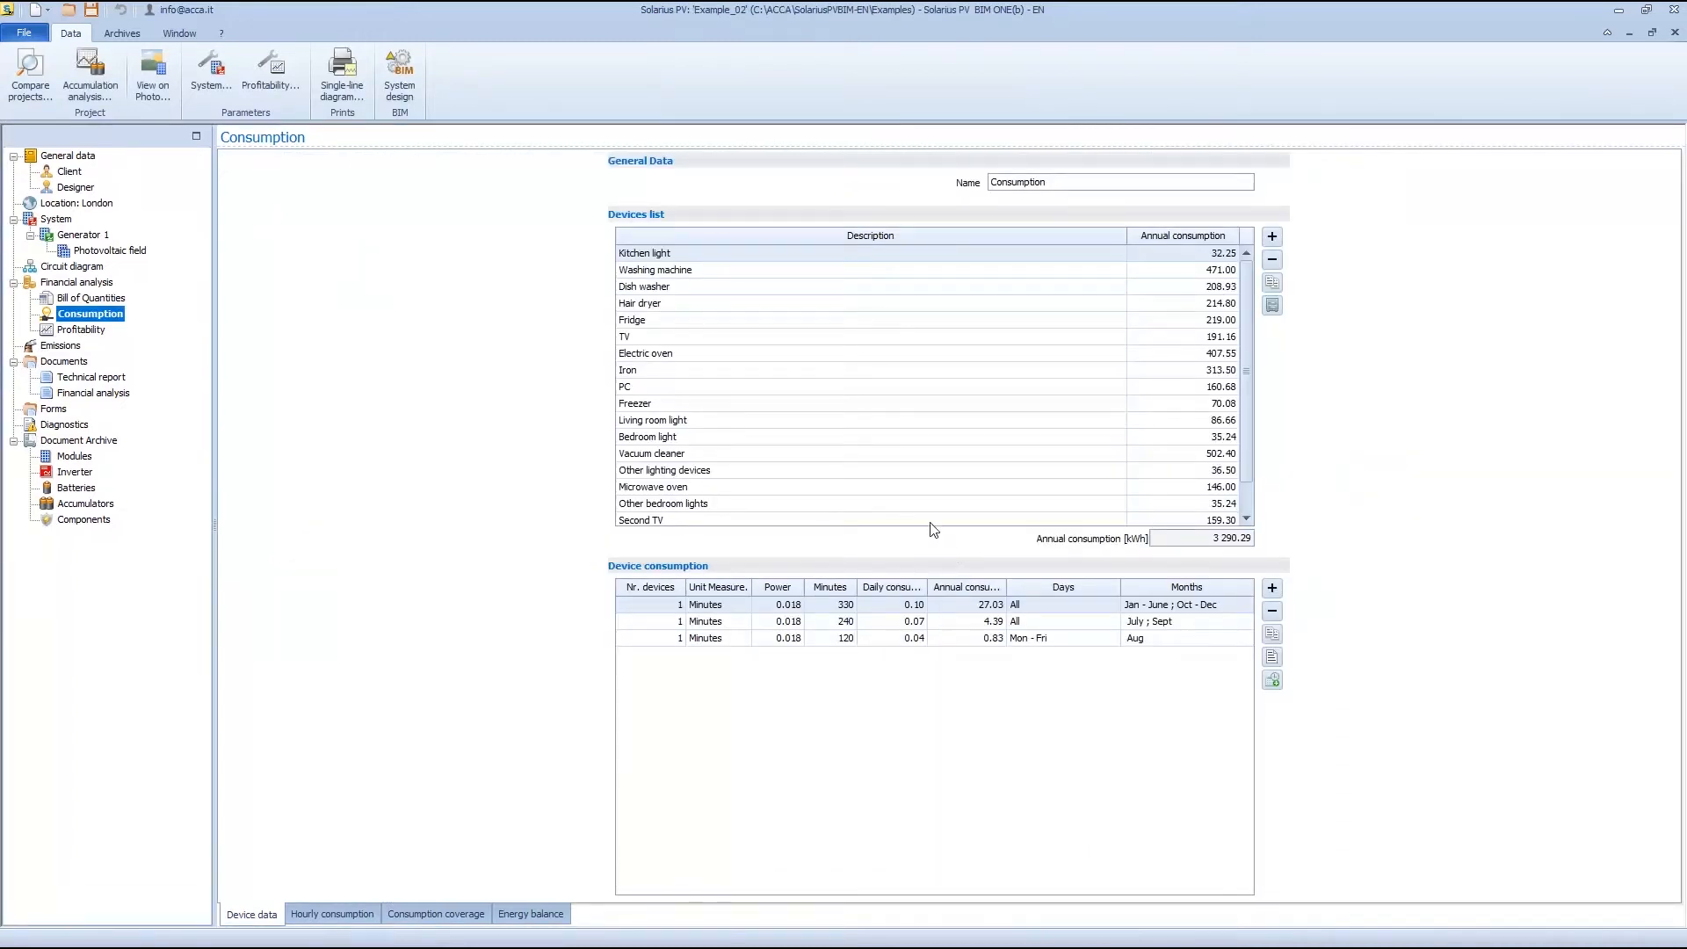
- Examine the consumption entries of listed devices such as the washing machine, fridge, PC, vacuum cleaner, microwave oven and iron
click(708, 271)
click(678, 322)
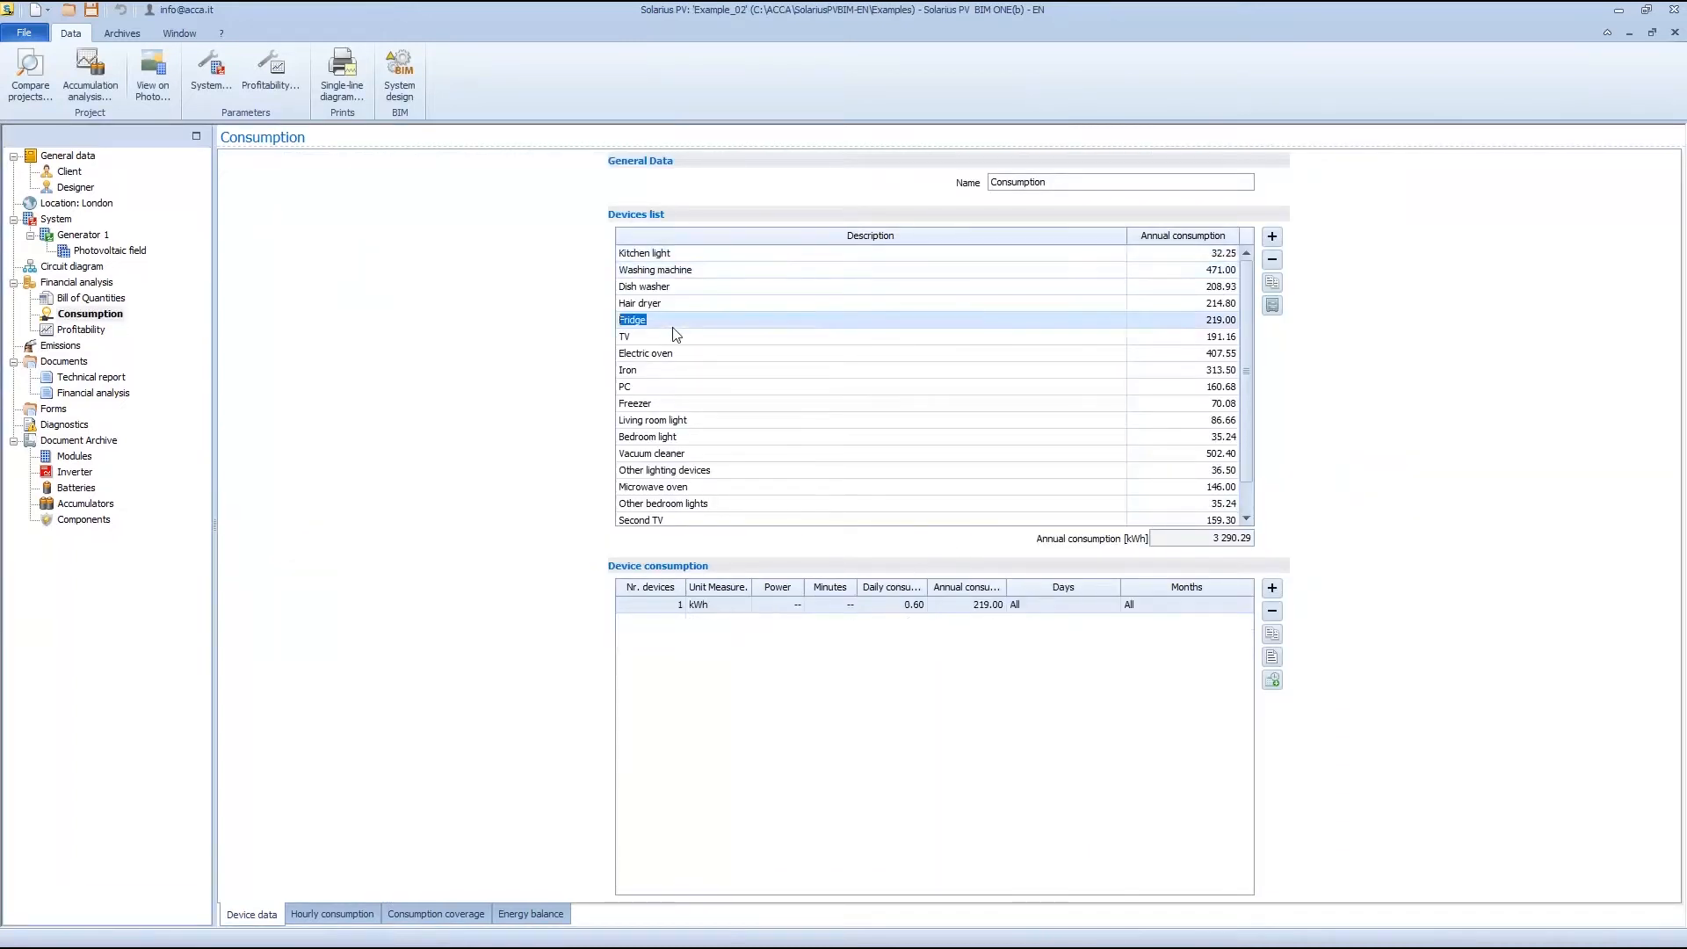
click(678, 389)
click(675, 451)
click(675, 489)
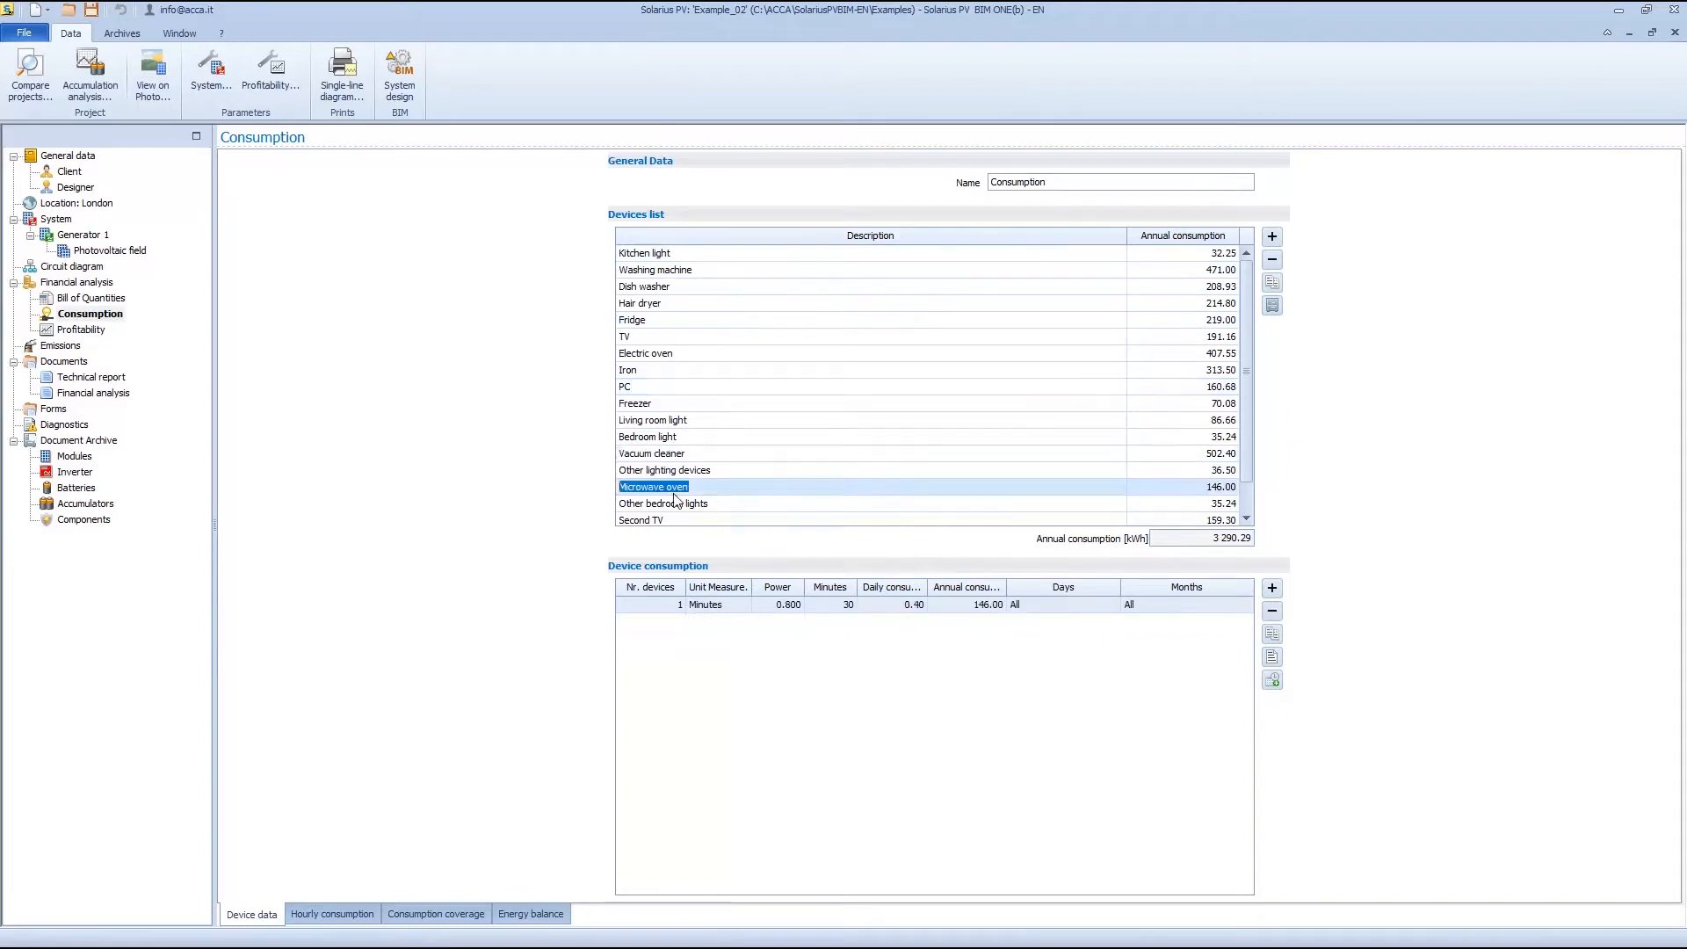
click(657, 388)
click(660, 370)
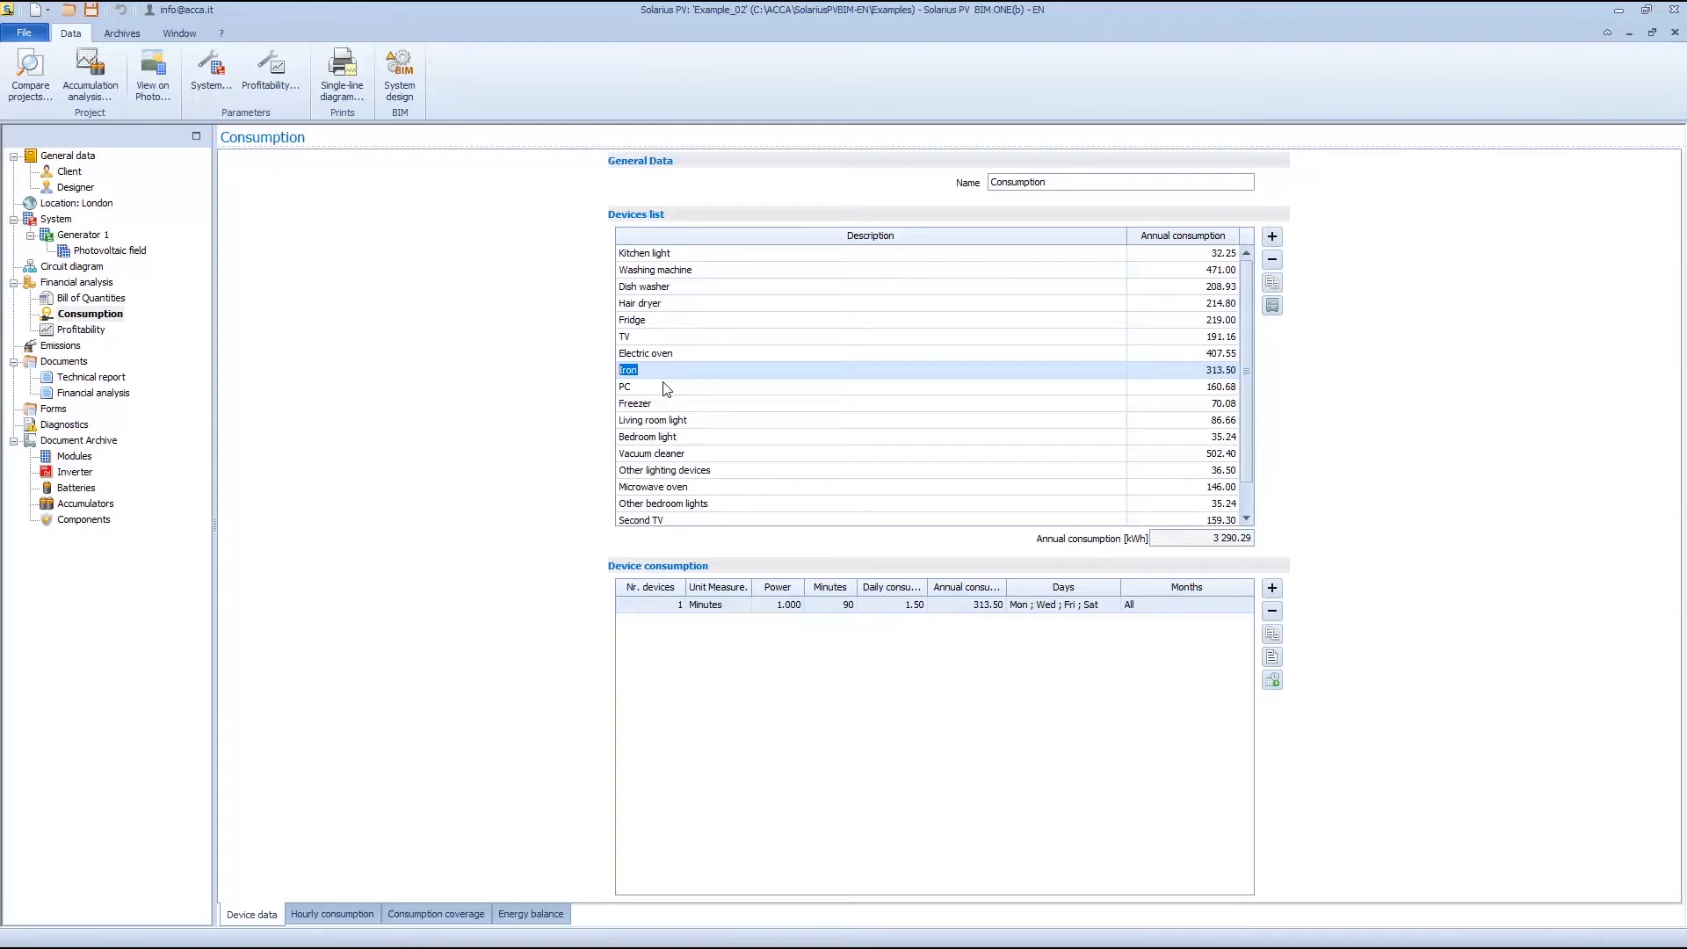
- Set the number of devices to 3 in the TV's Monday to Friday consumption entry and recheck that entry
click(668, 334)
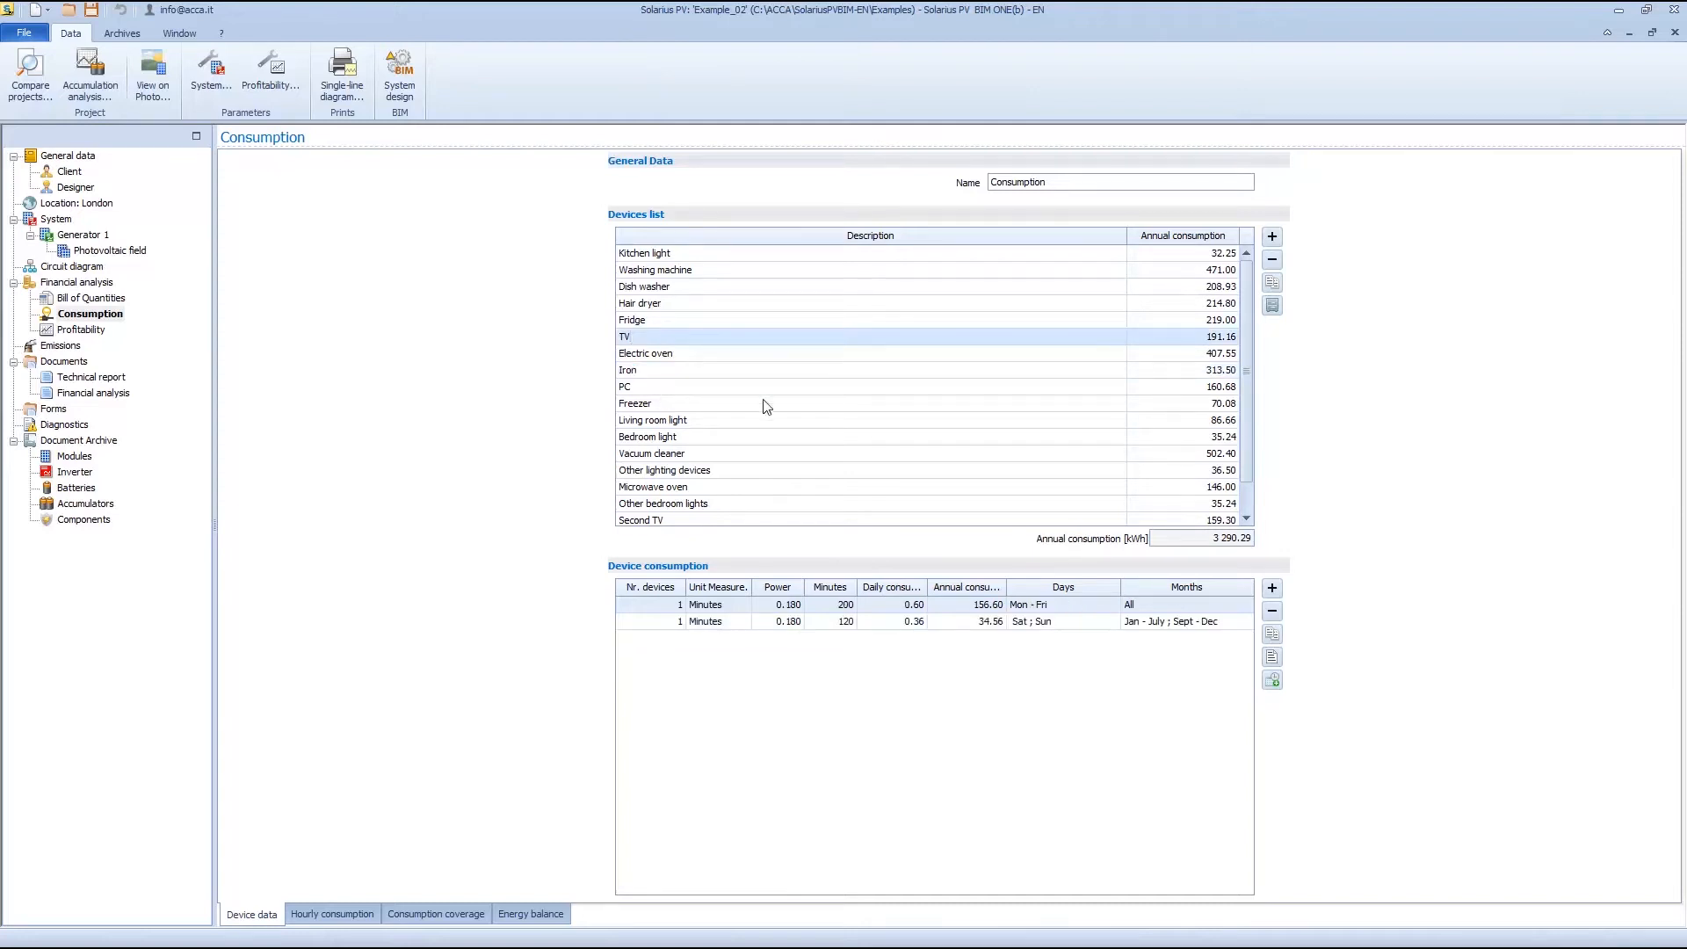
click(1274, 658)
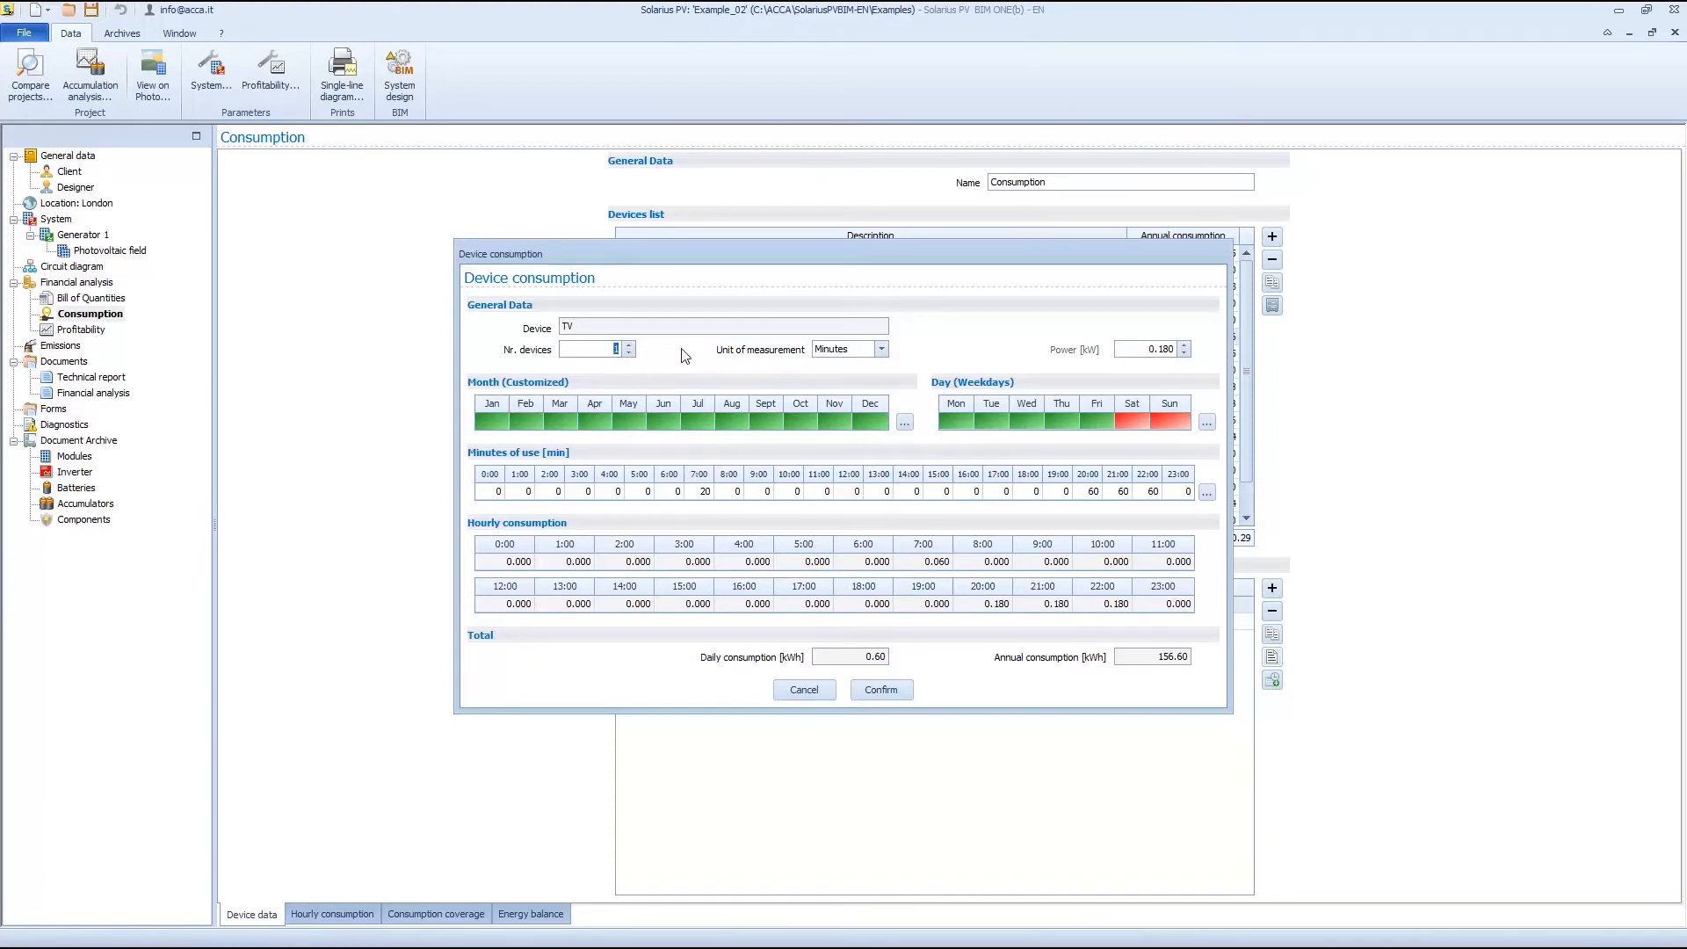
click(629, 346)
click(881, 690)
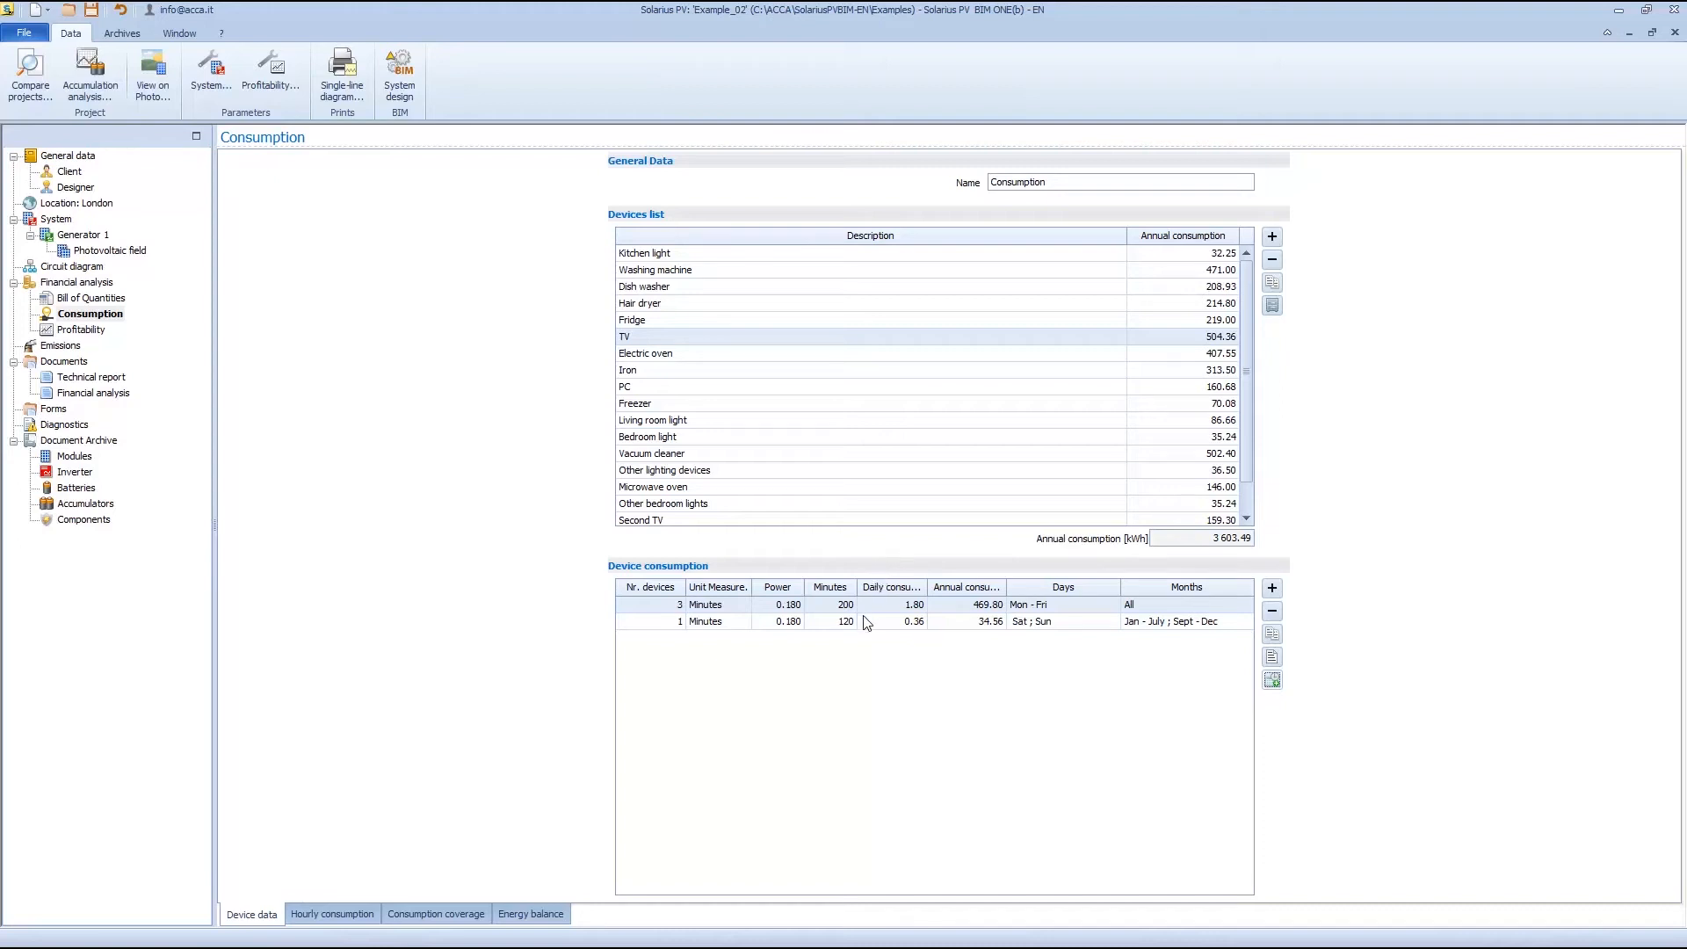
click(1273, 658)
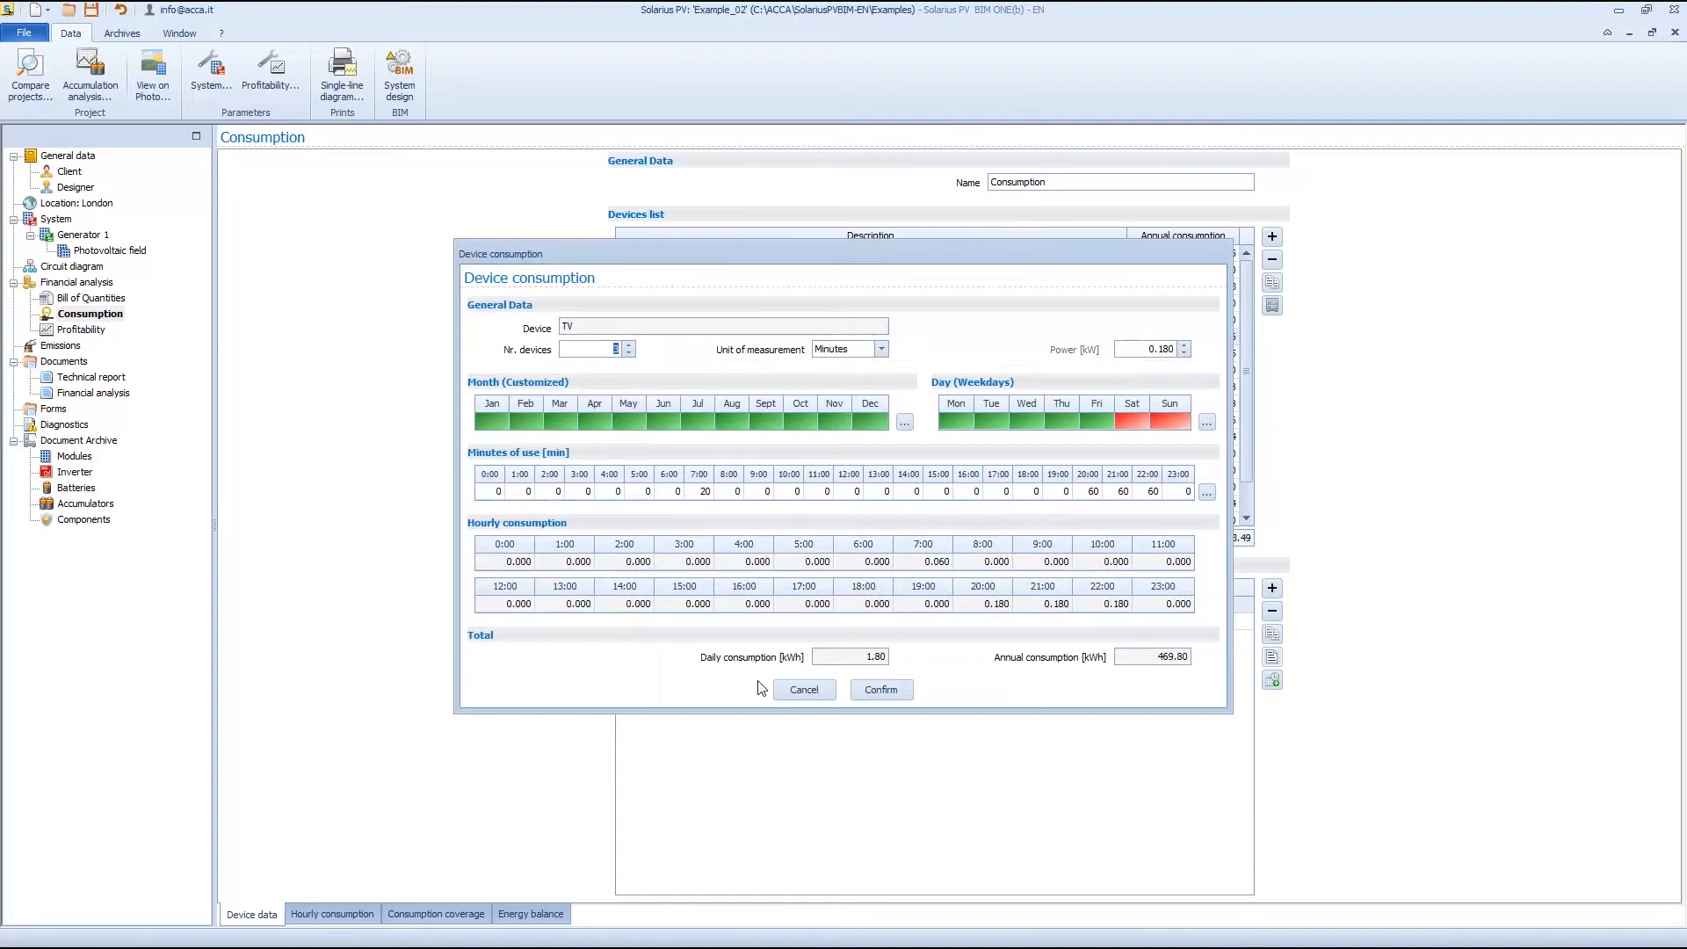
click(798, 688)
- Review the hourly consumption data for individual months from January to April and for the annual summary
click(334, 914)
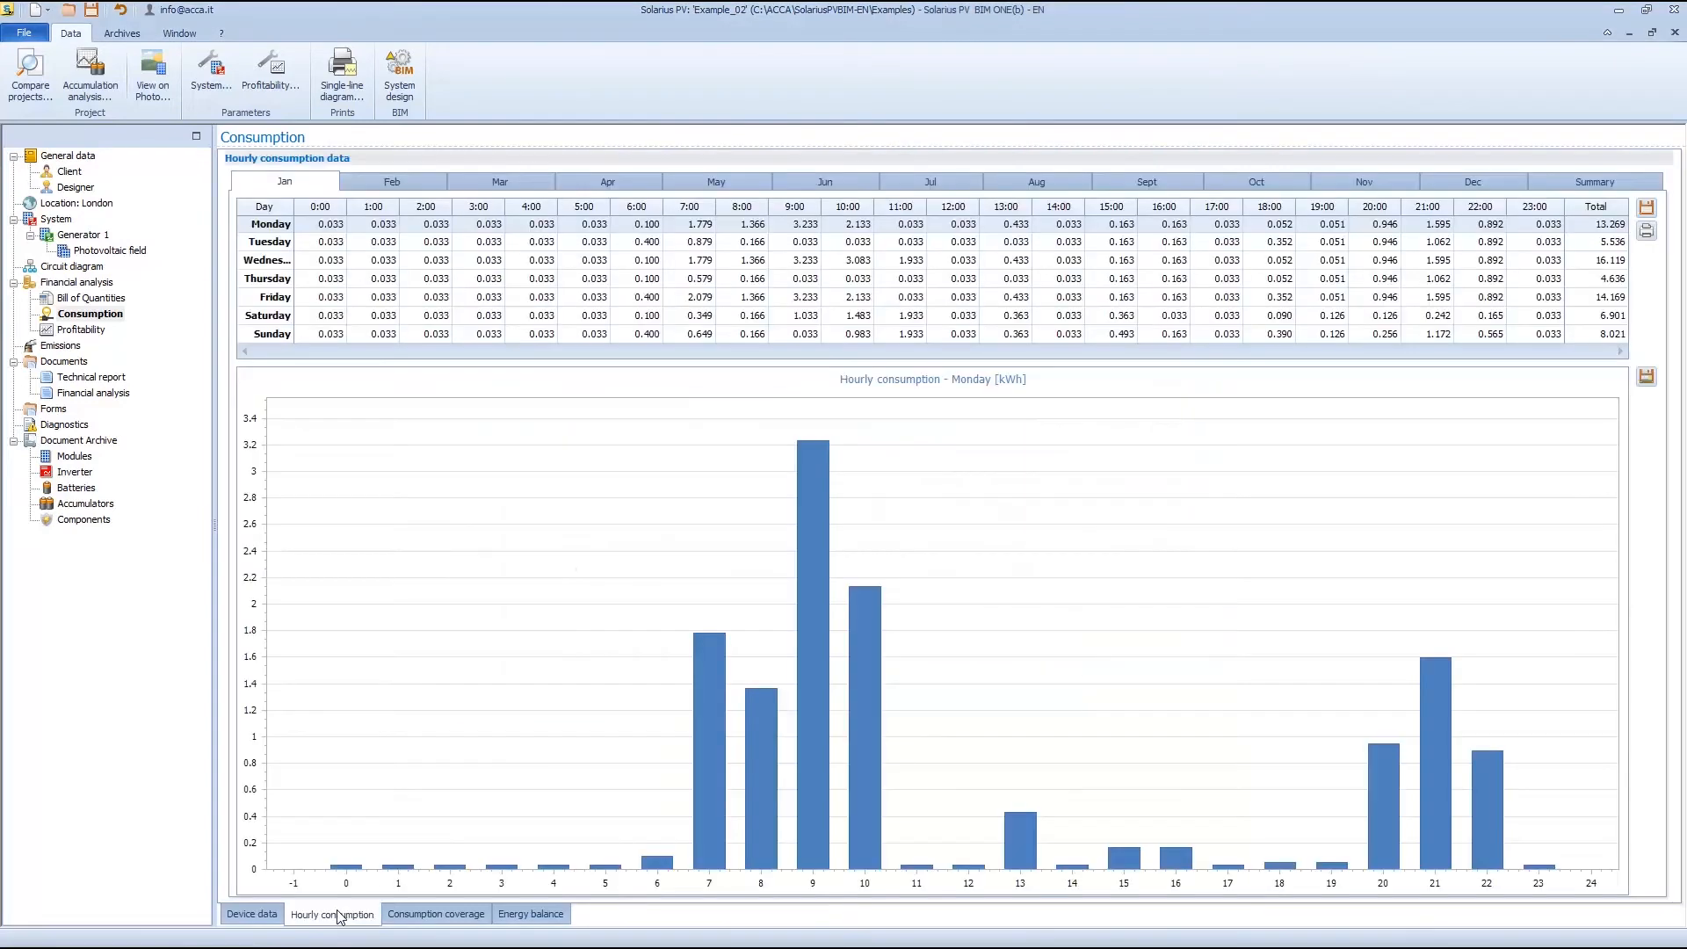
click(433, 185)
click(518, 183)
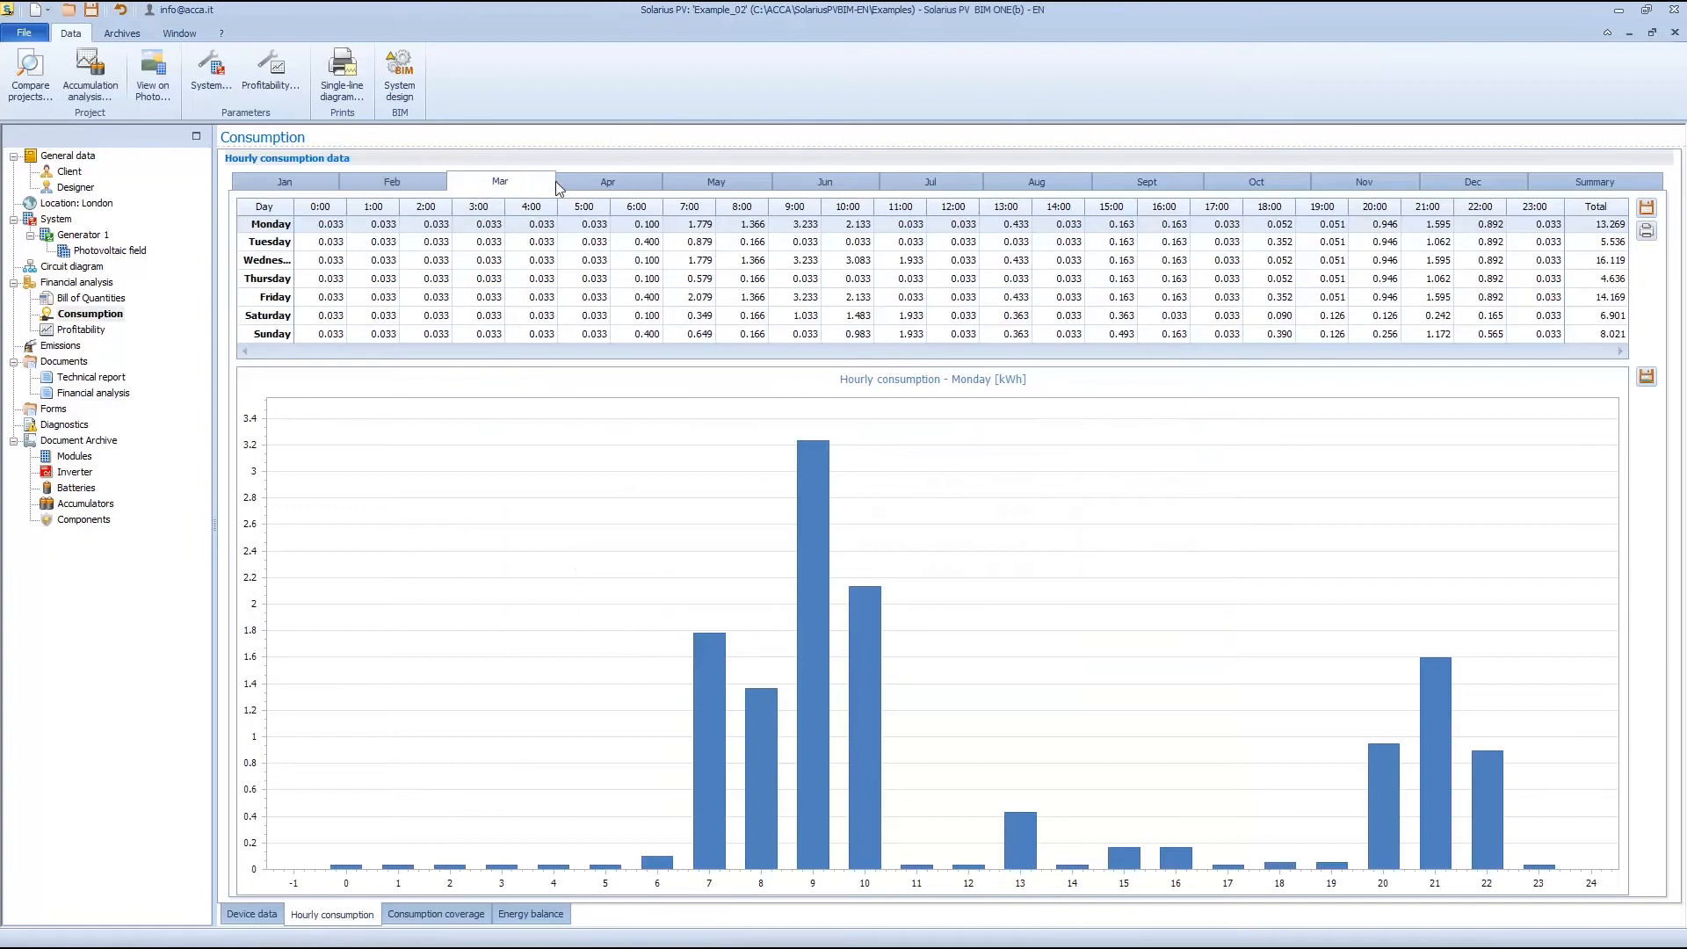
click(615, 182)
click(1593, 181)
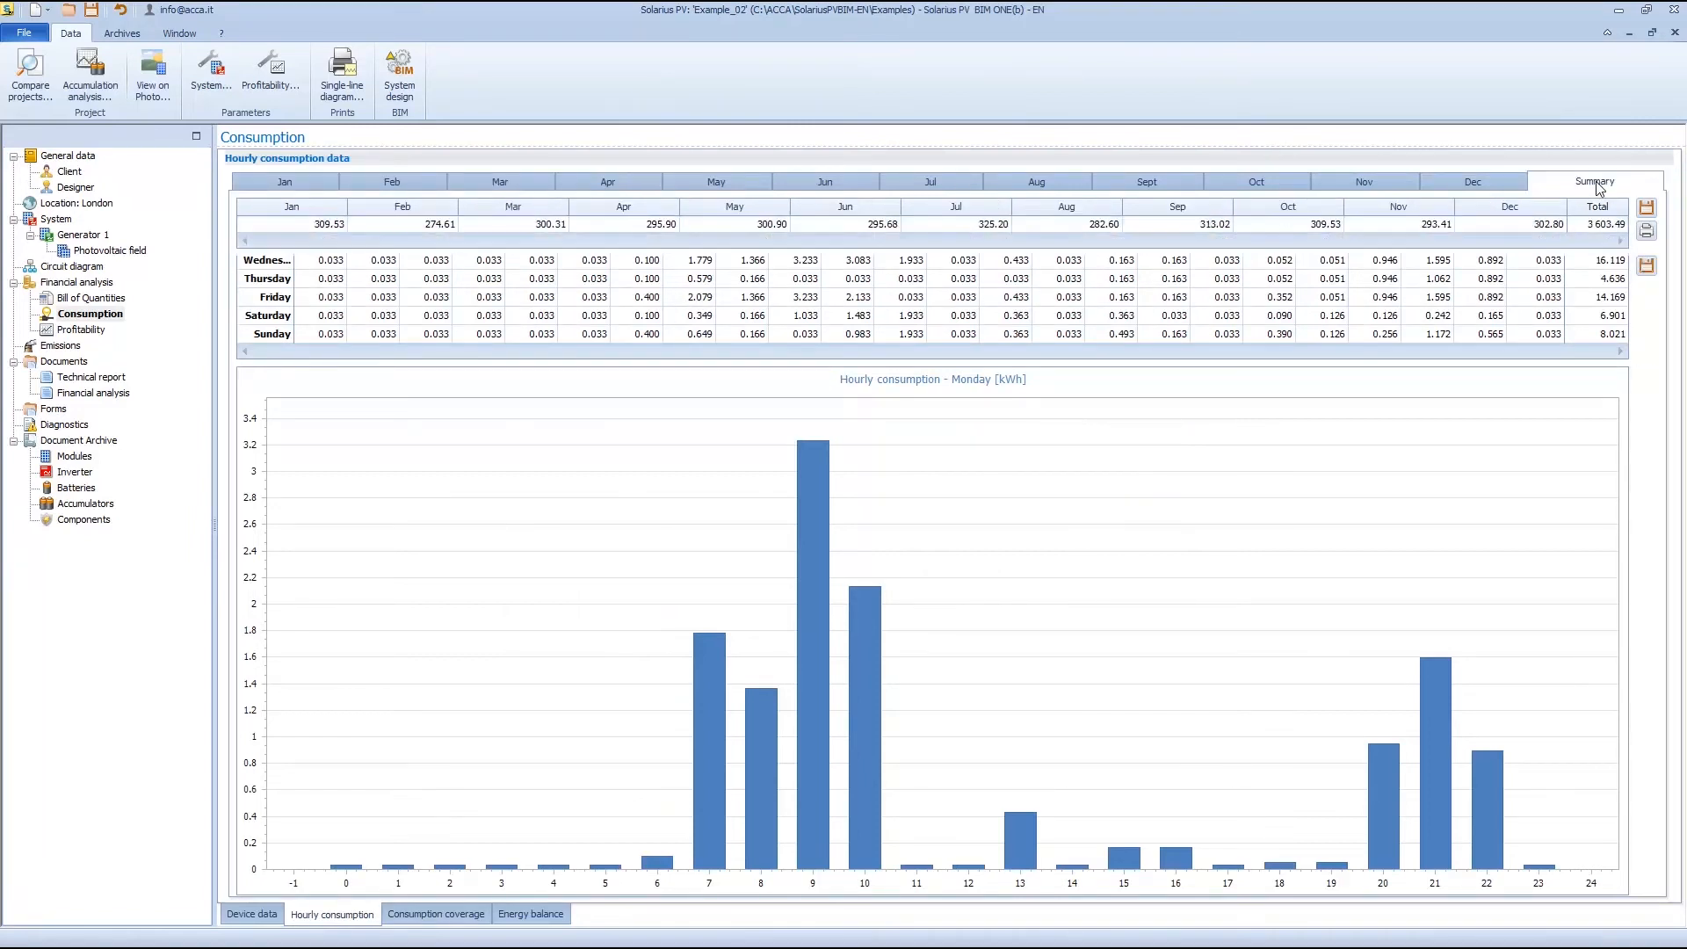
- Examine January's consumption coverage in the Daily view for 2 January and 4 January
click(437, 913)
click(399, 206)
click(372, 238)
click(601, 207)
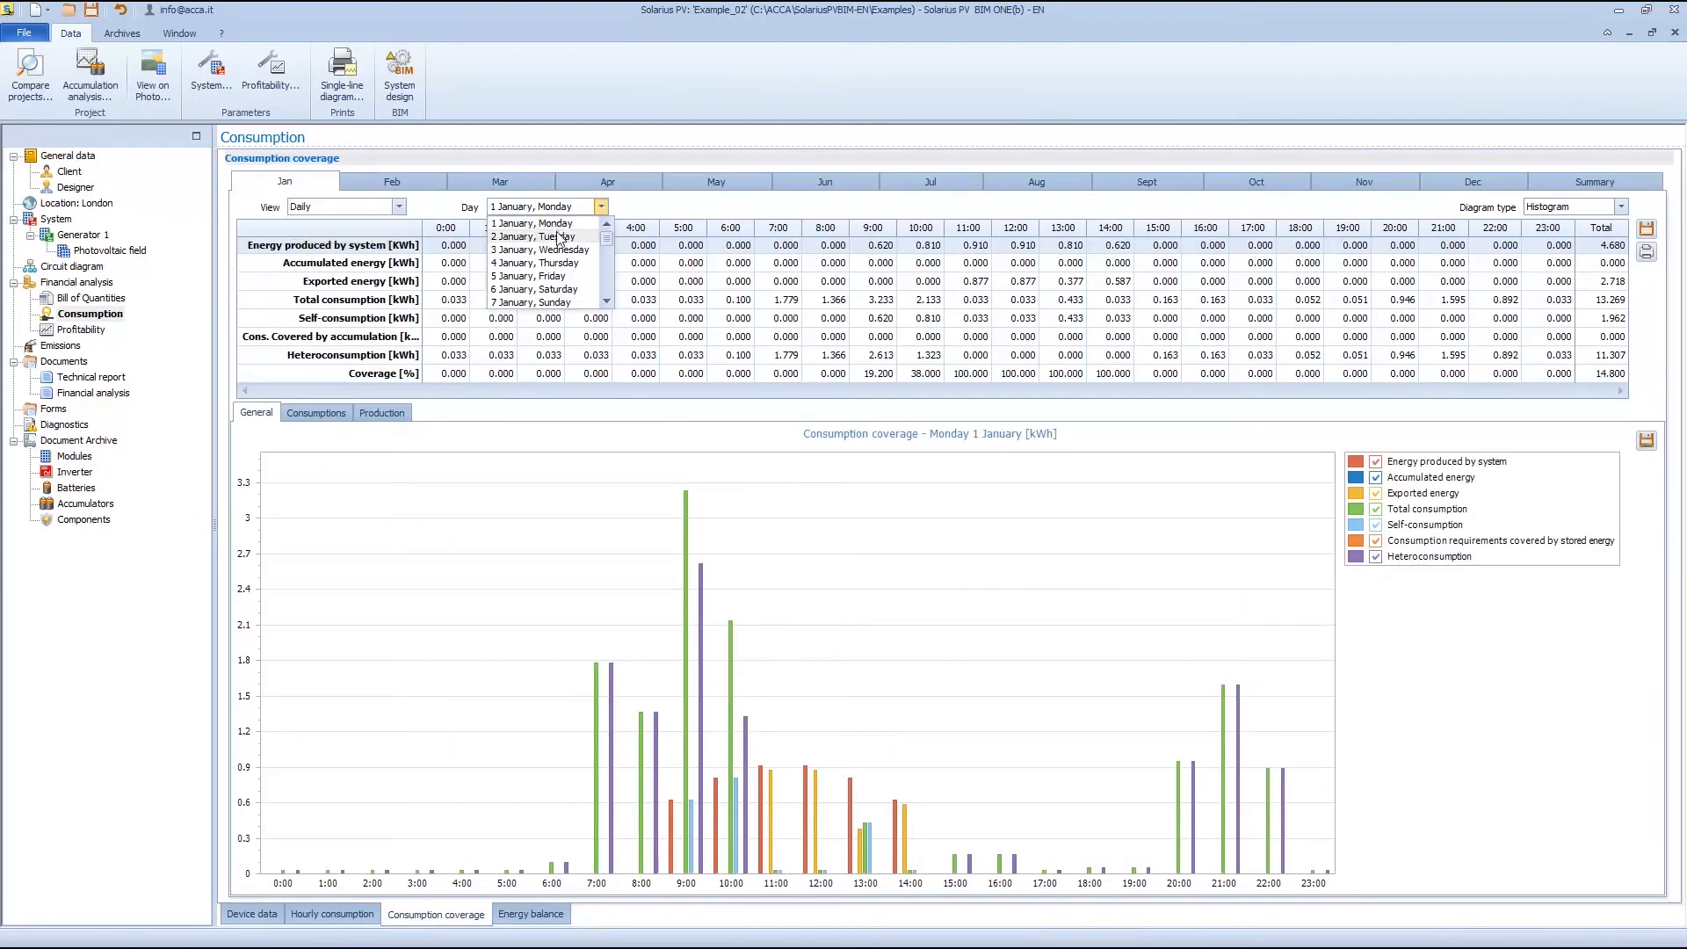
click(556, 235)
click(601, 206)
click(544, 260)
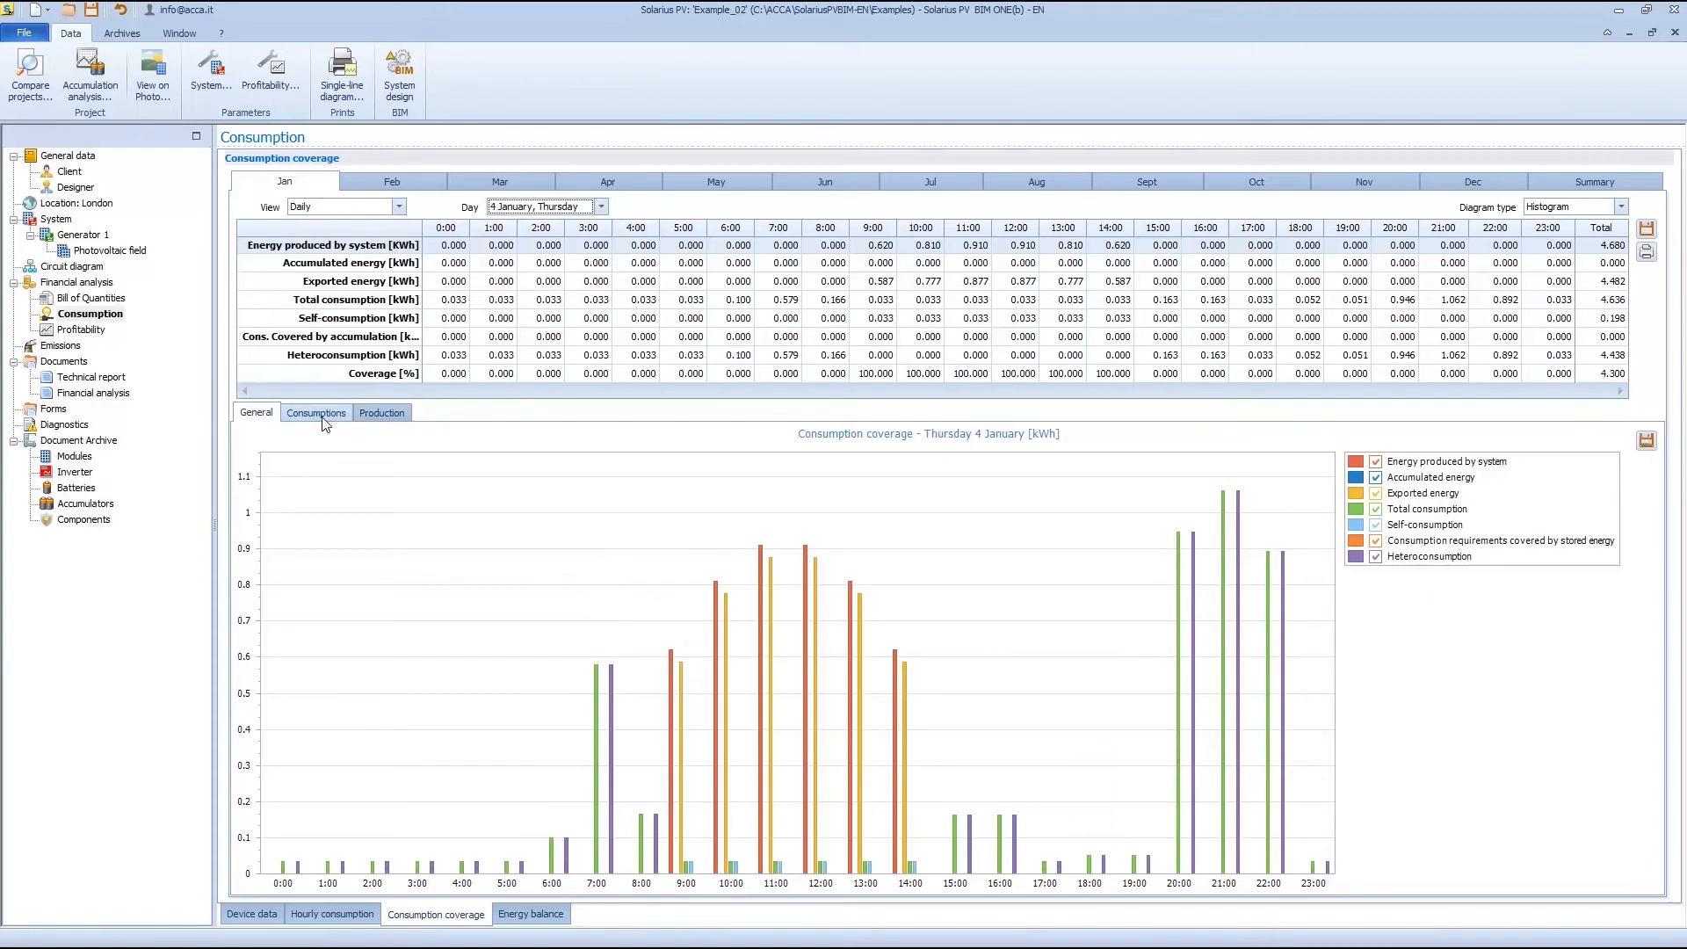
- Check the Consumptions chart for 4 January and toggle the Exported energy and Total consumption series off and on in the General chart
click(317, 413)
click(256, 413)
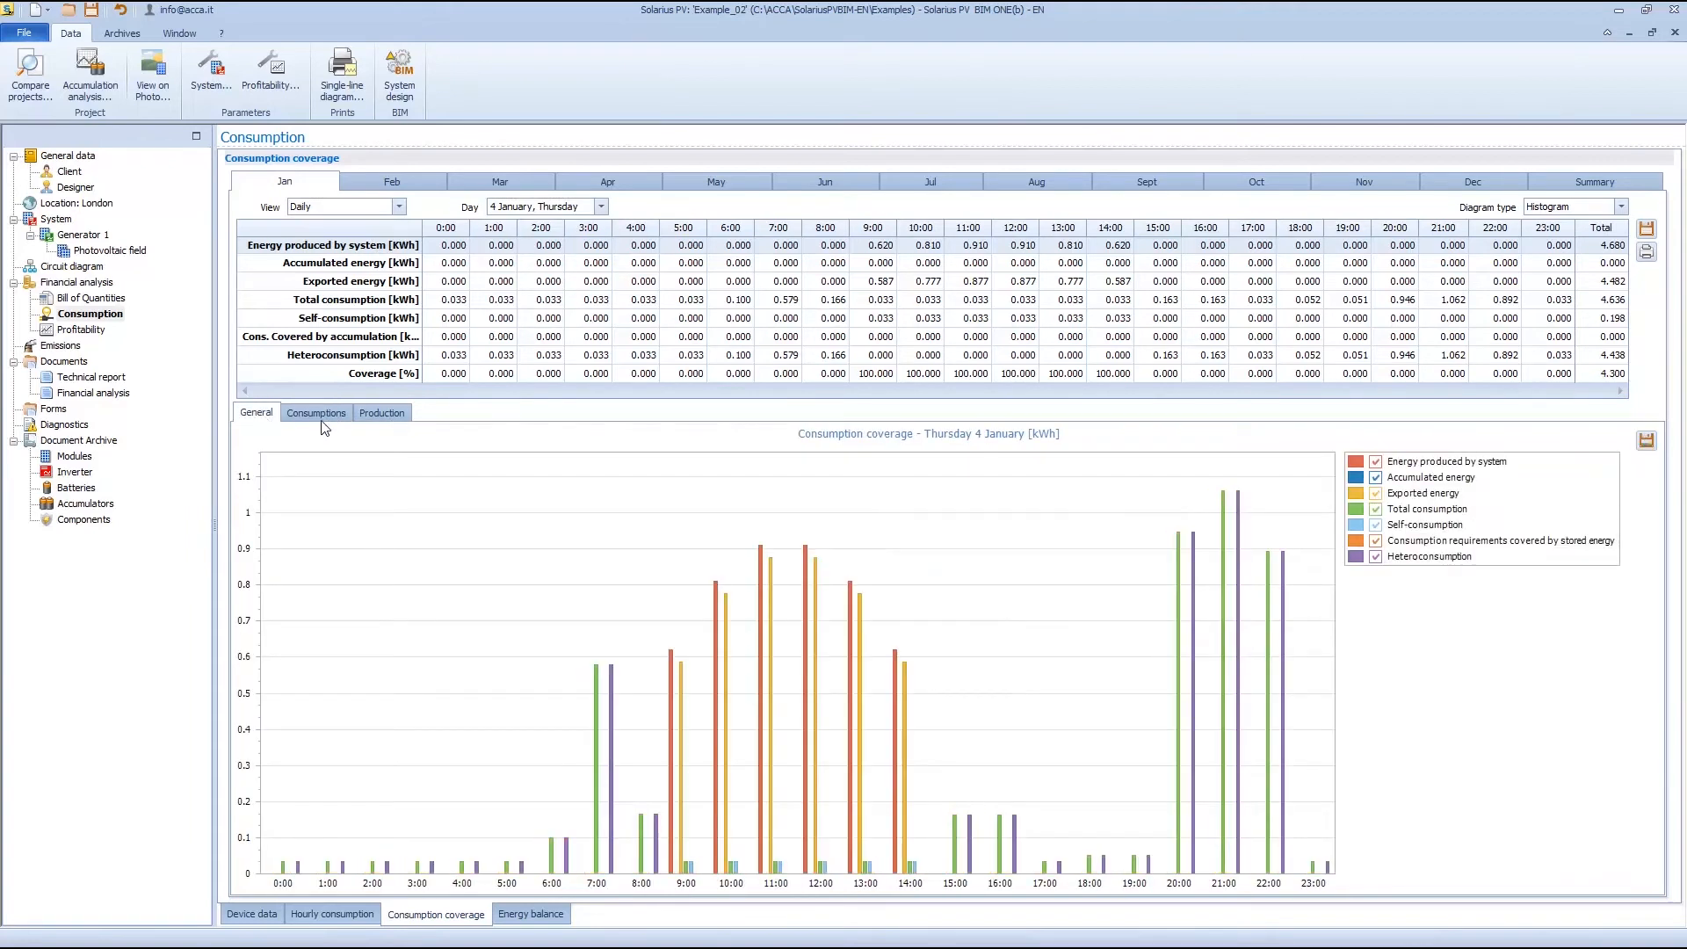
click(1376, 493)
click(1376, 509)
click(1376, 509)
click(1376, 493)
- Examine the annual consumption coverage summary through its Consumptions, Production and General charts
click(1586, 184)
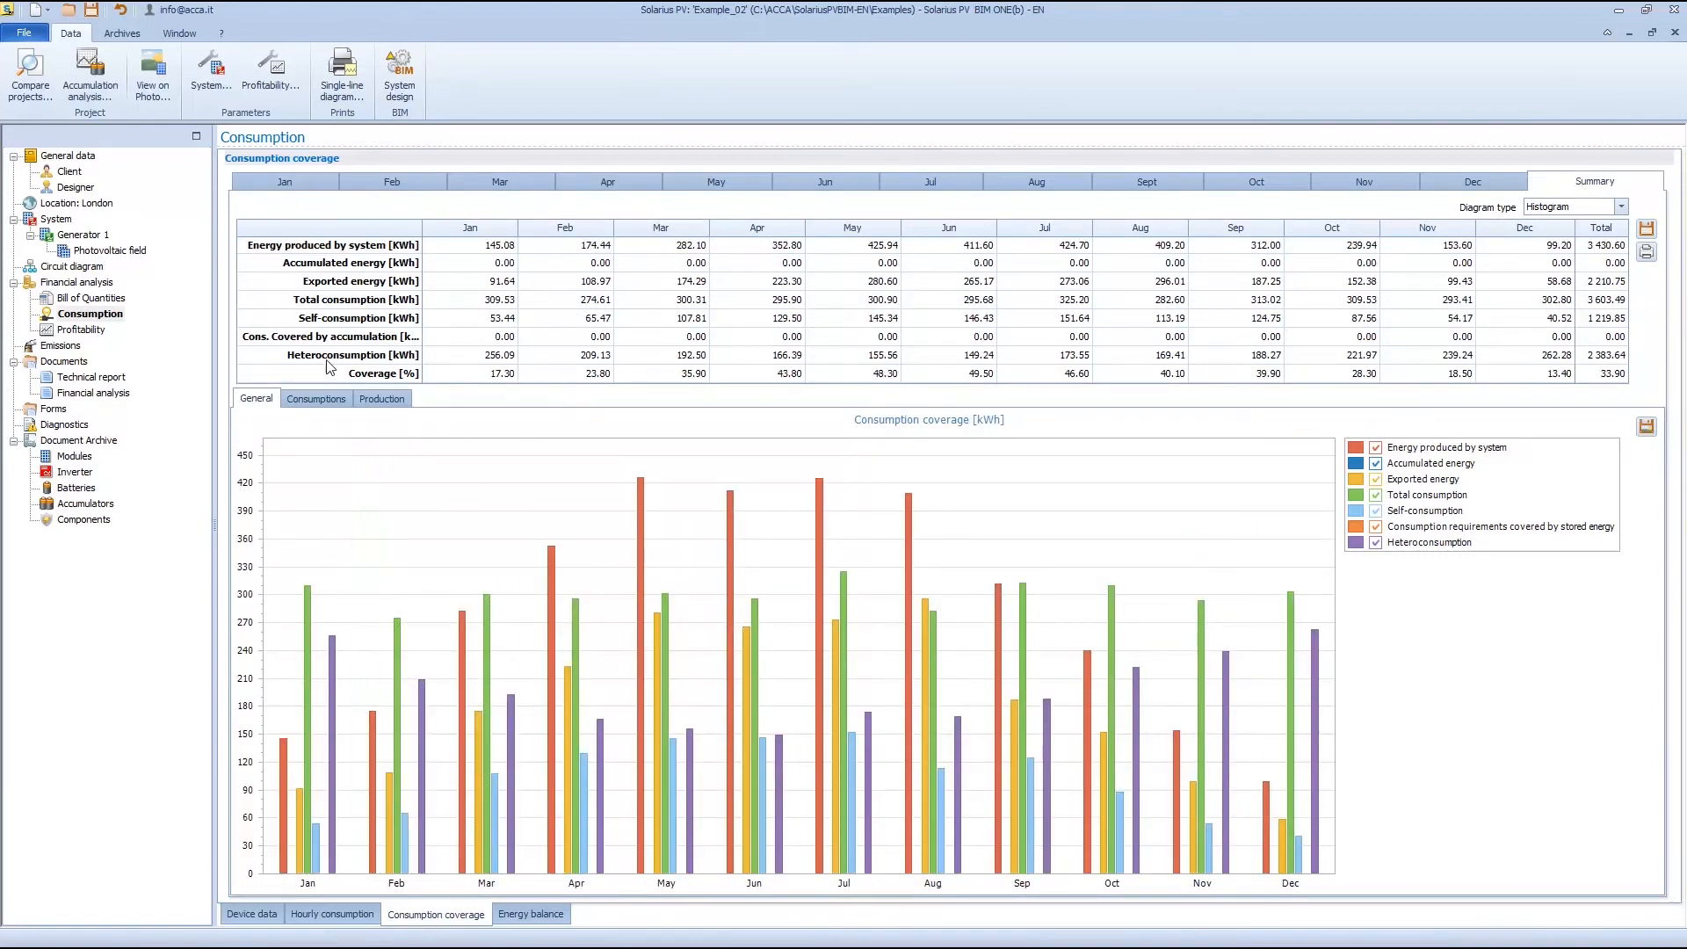
click(312, 400)
click(380, 401)
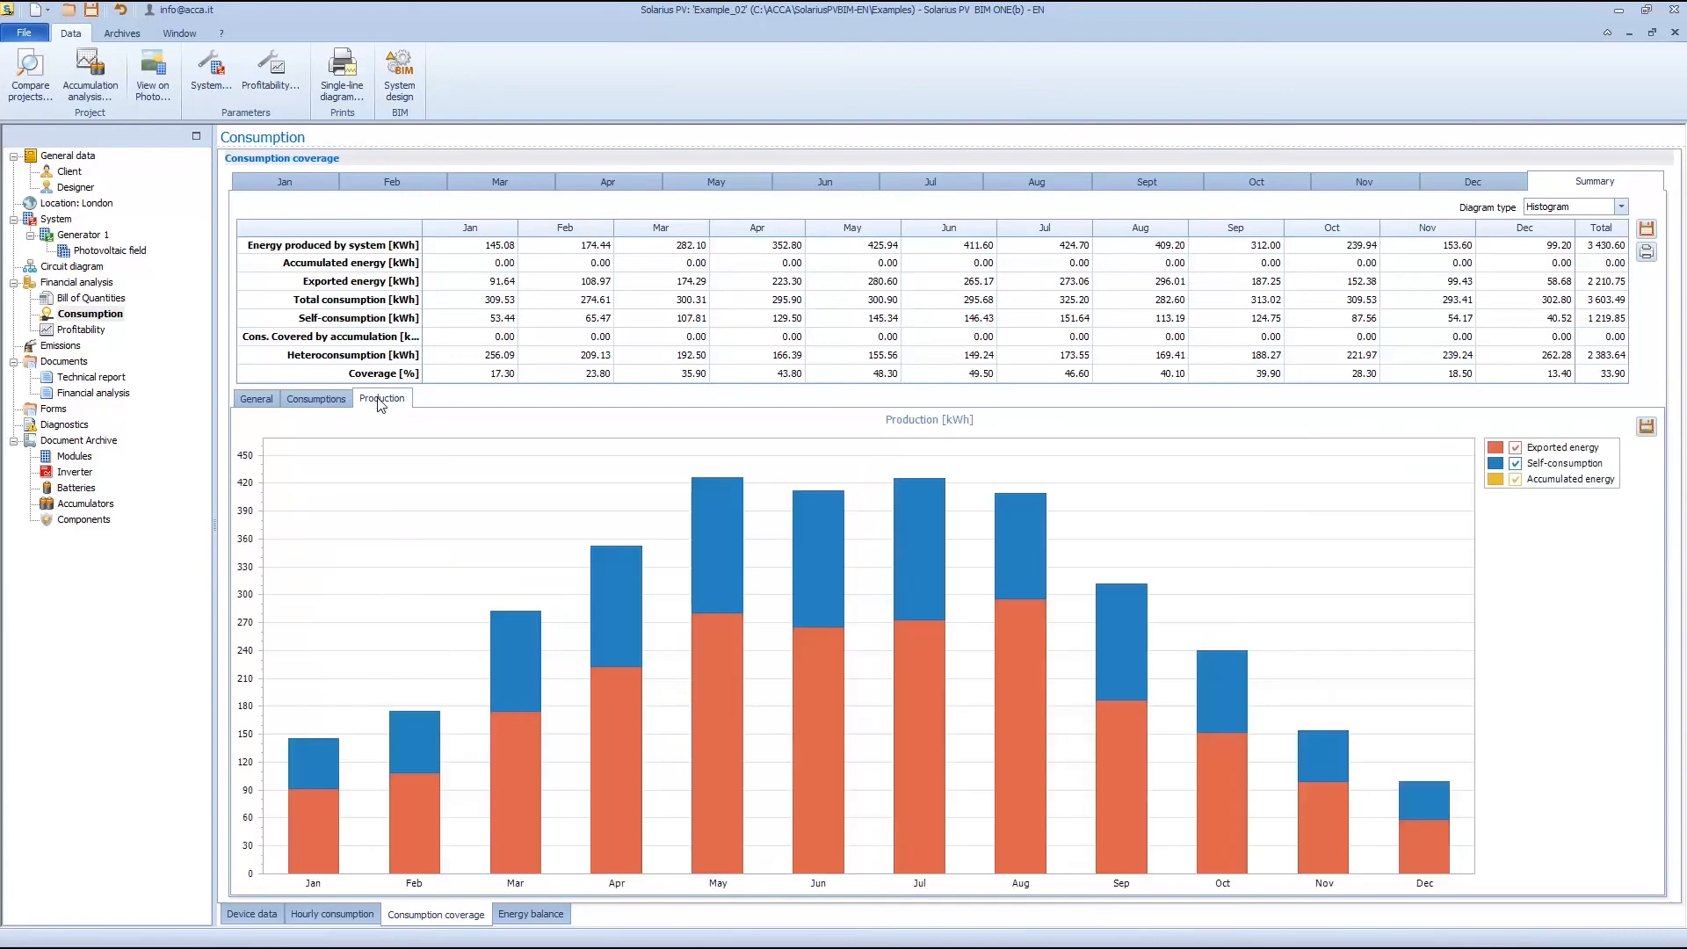
click(316, 400)
click(268, 401)
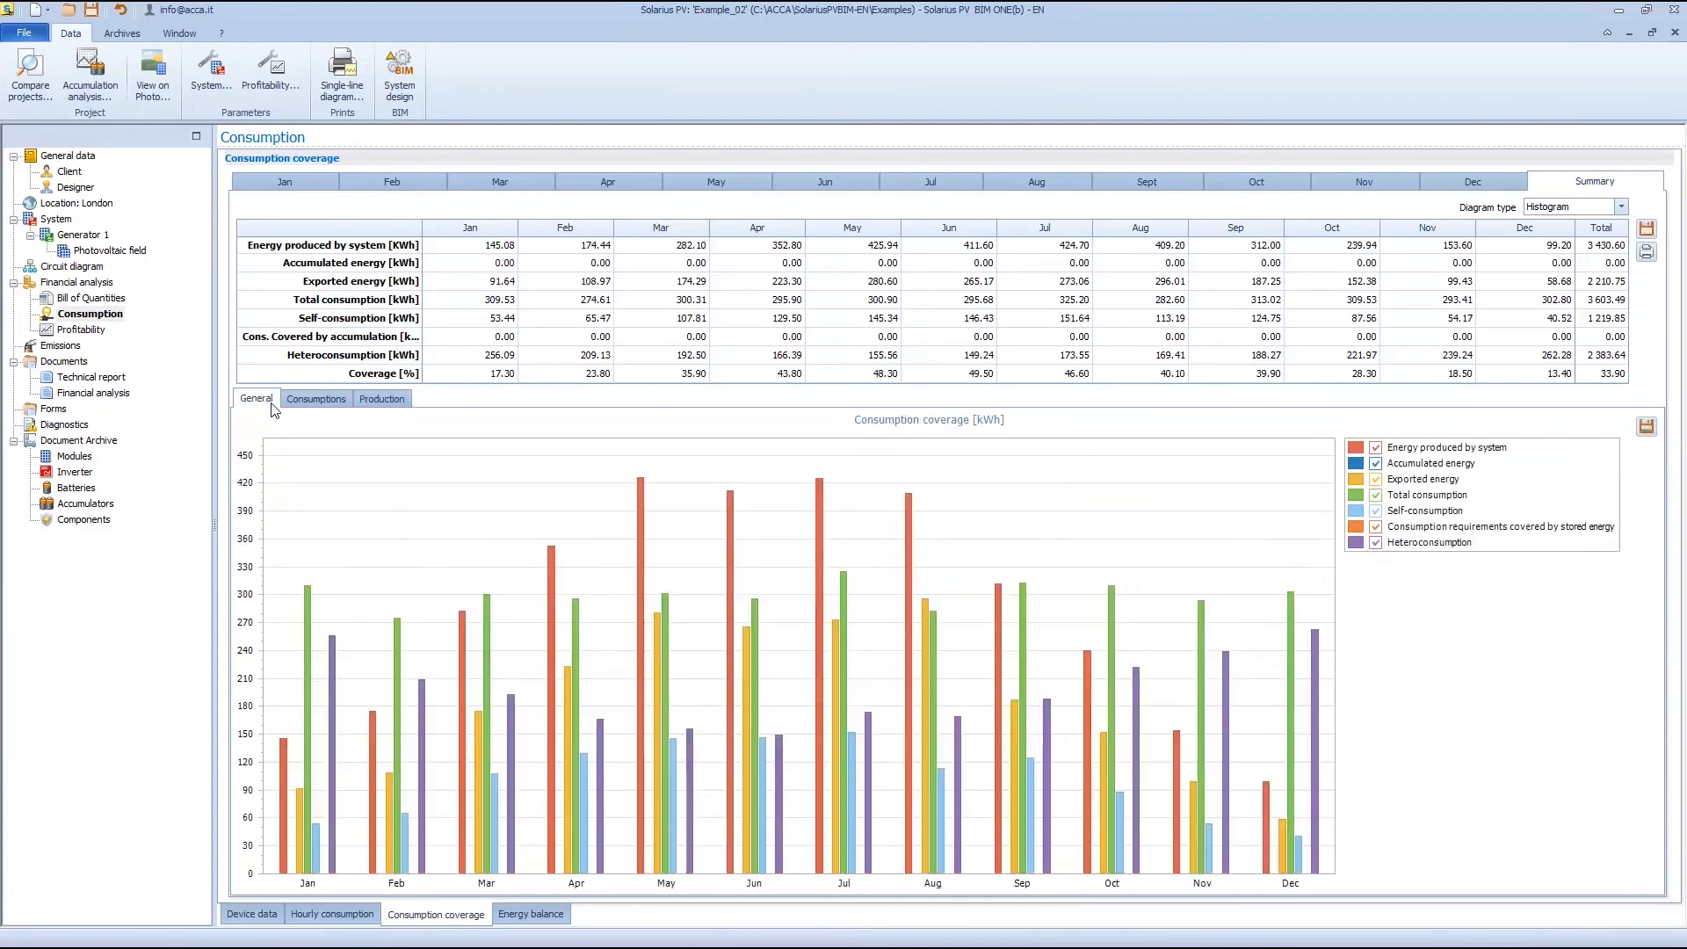
click(315, 400)
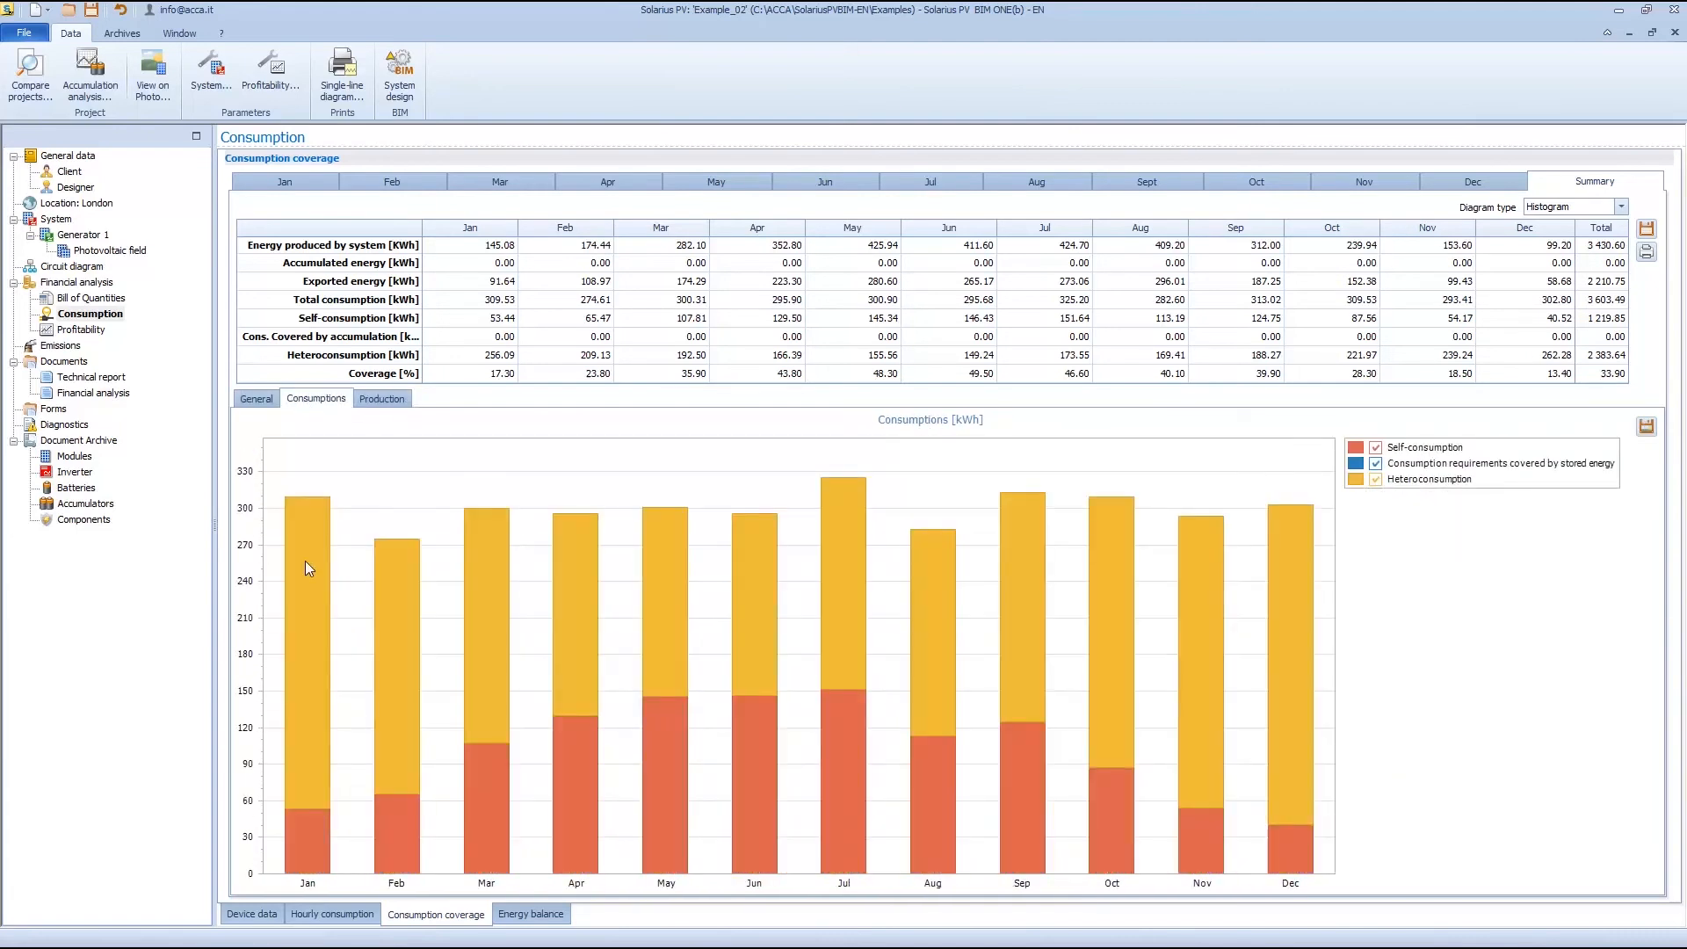
- Compare the monthly consumption summary with the General chart of the annual consumption coverage
click(336, 914)
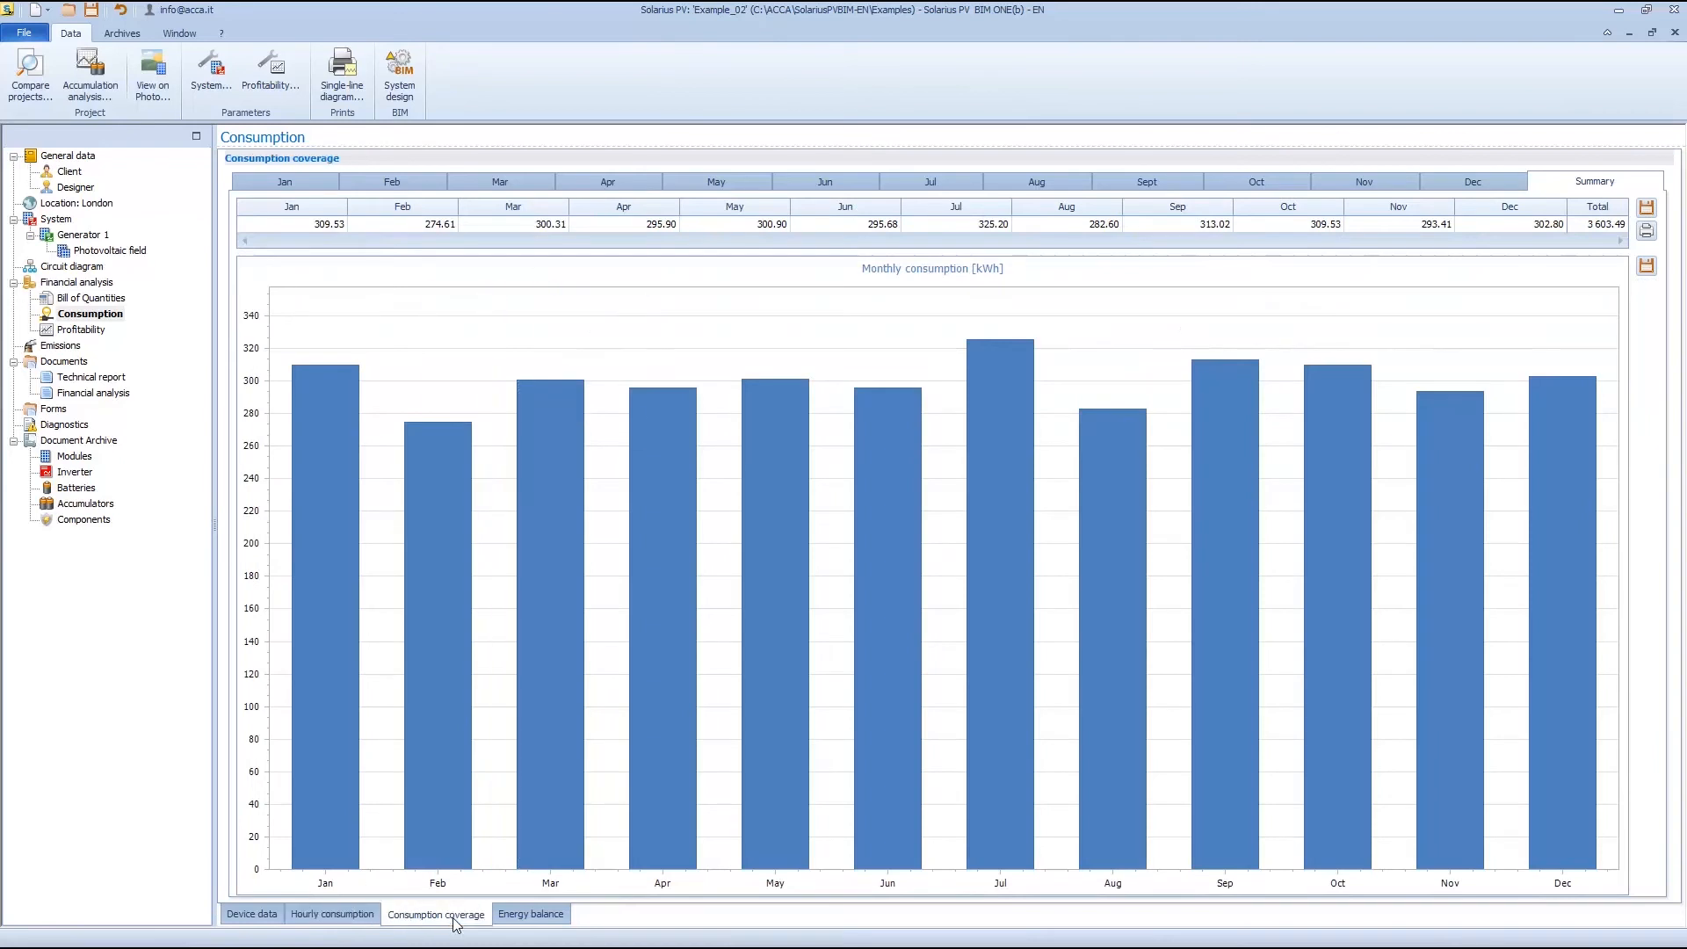
click(452, 918)
mouse_move(476, 611)
click(260, 399)
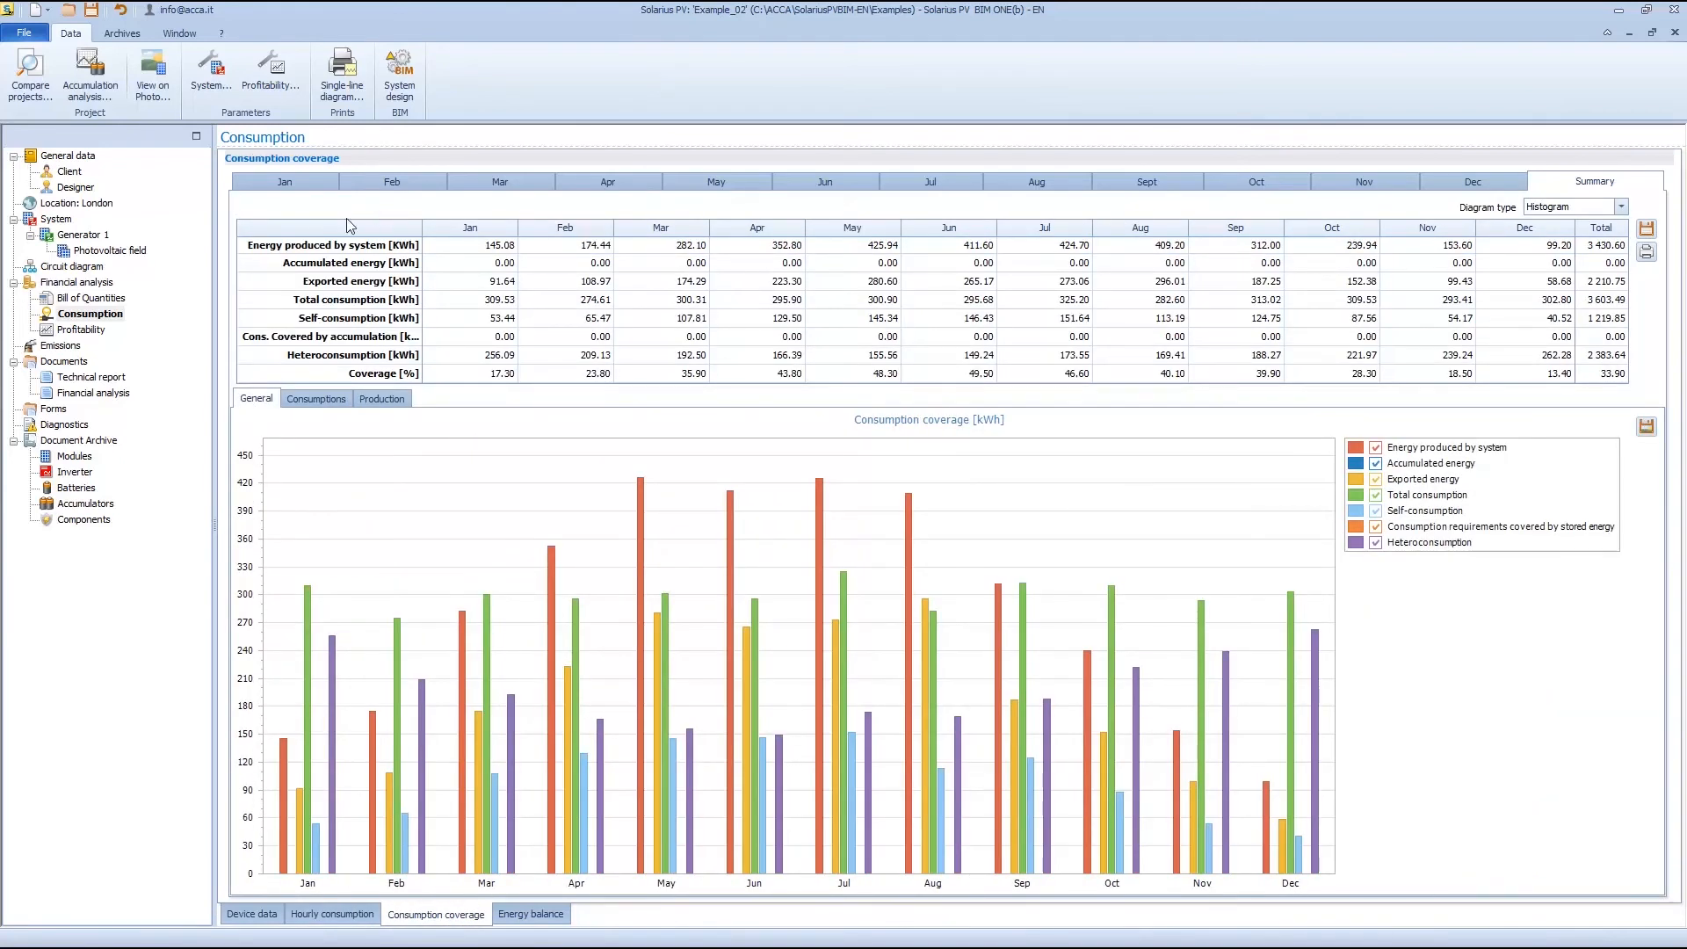
- Review January's consumption coverage for 3 January and try the Weekly and Daily view options
click(297, 174)
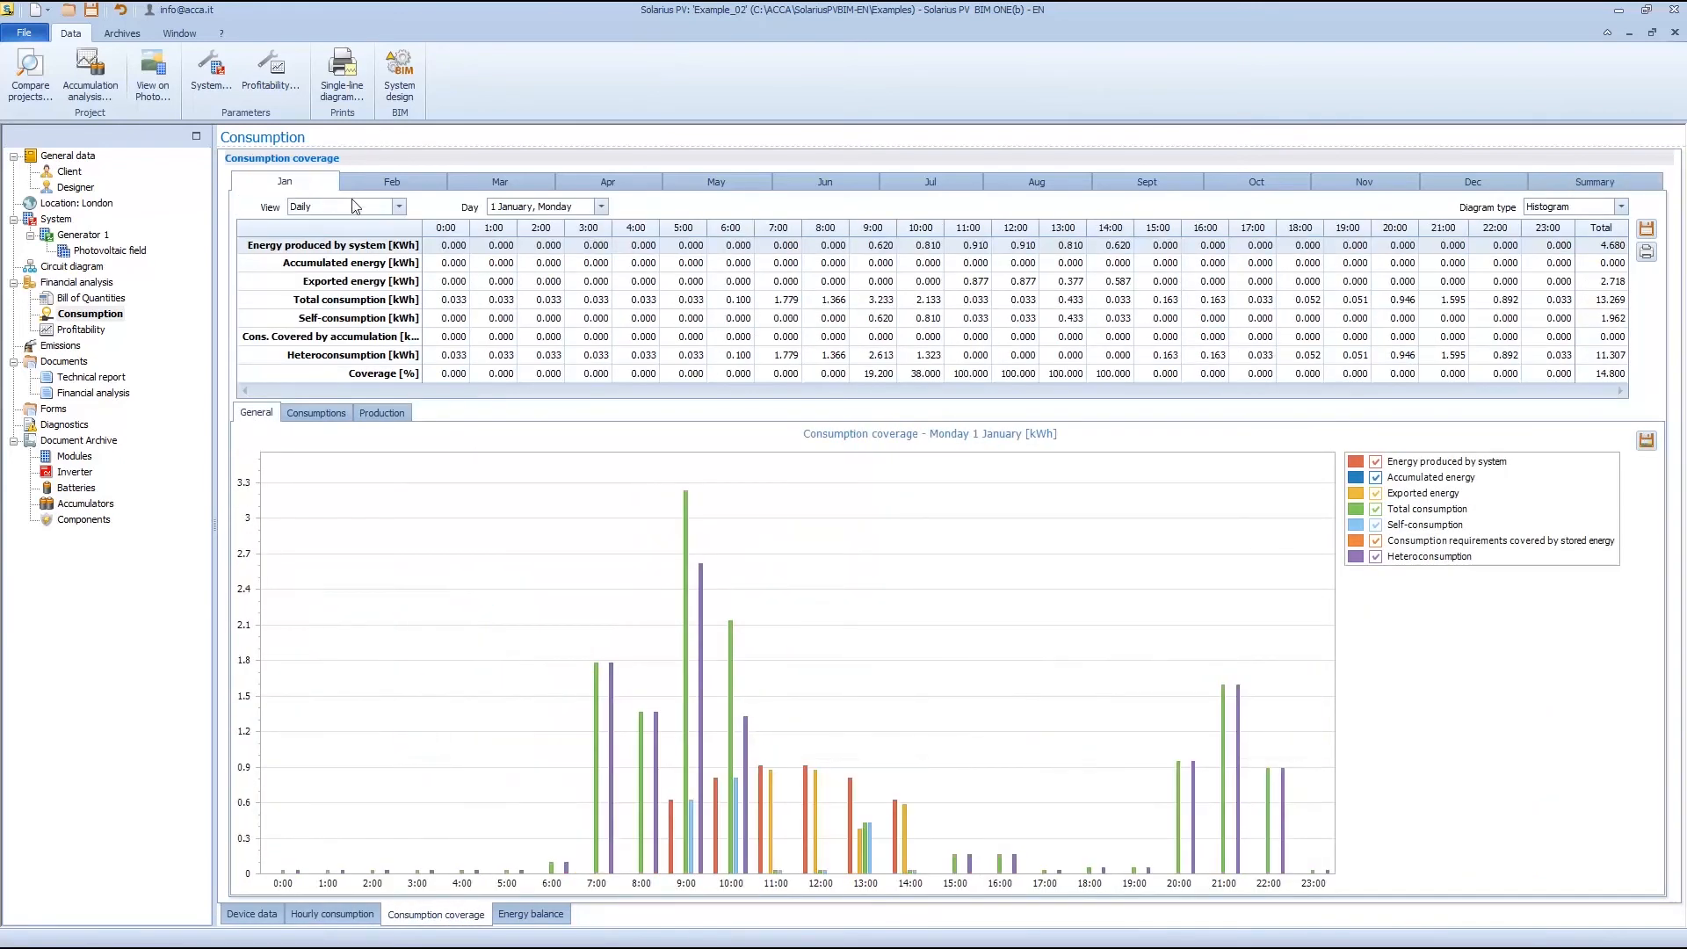
click(544, 208)
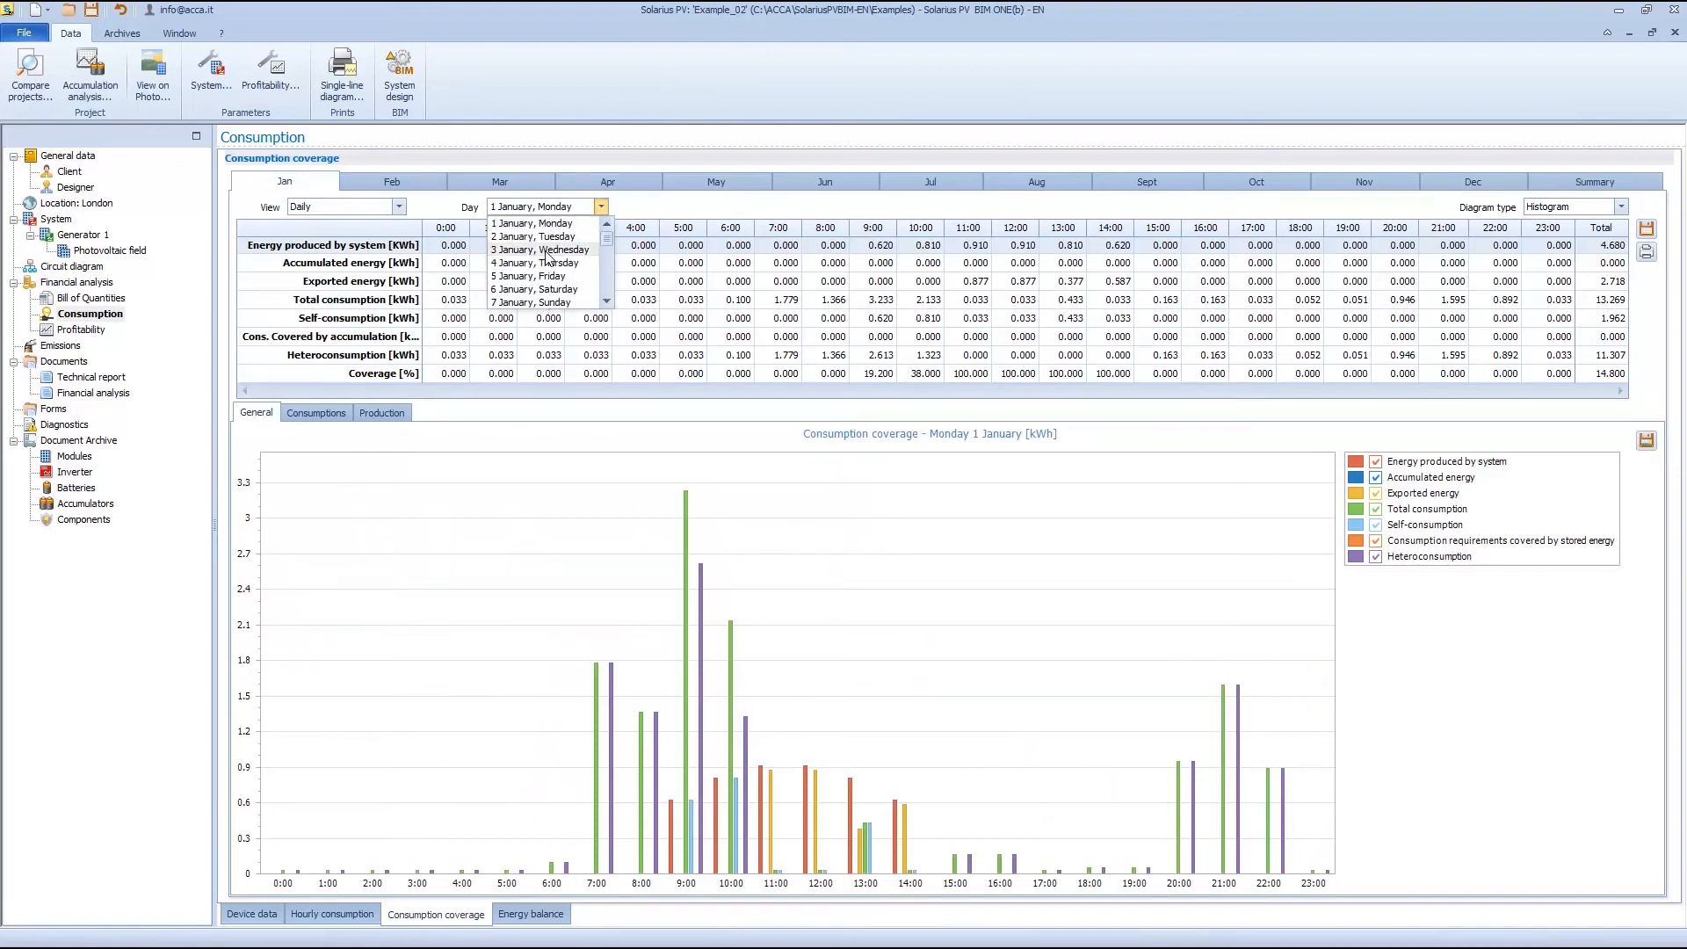
click(546, 250)
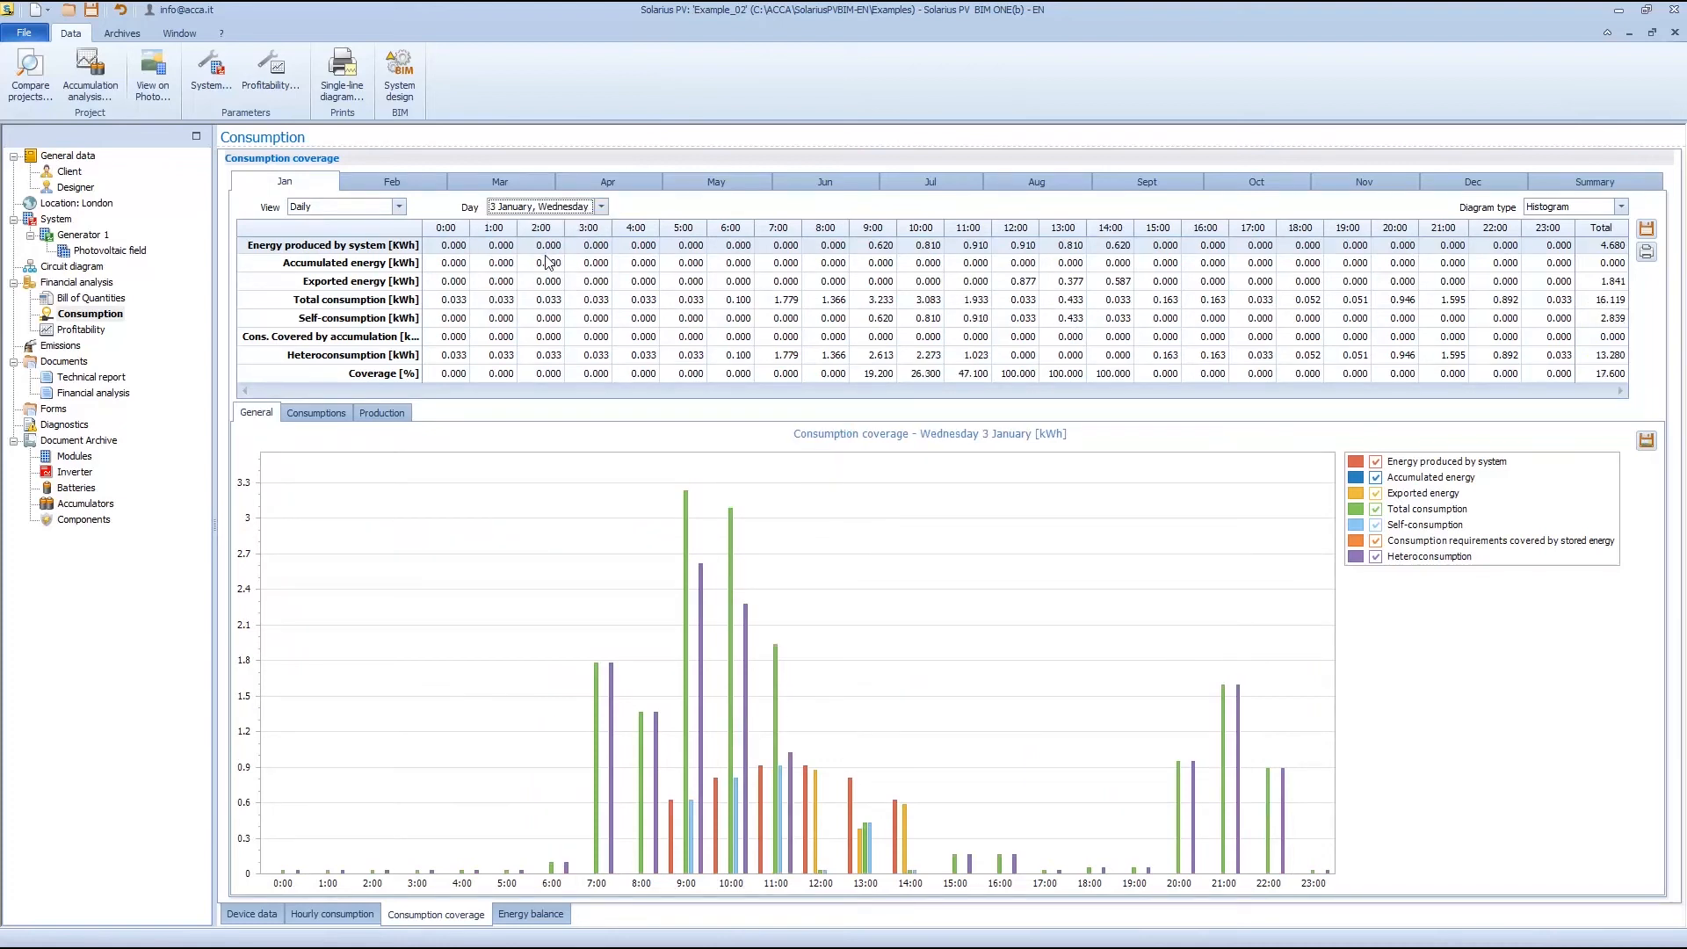
click(396, 211)
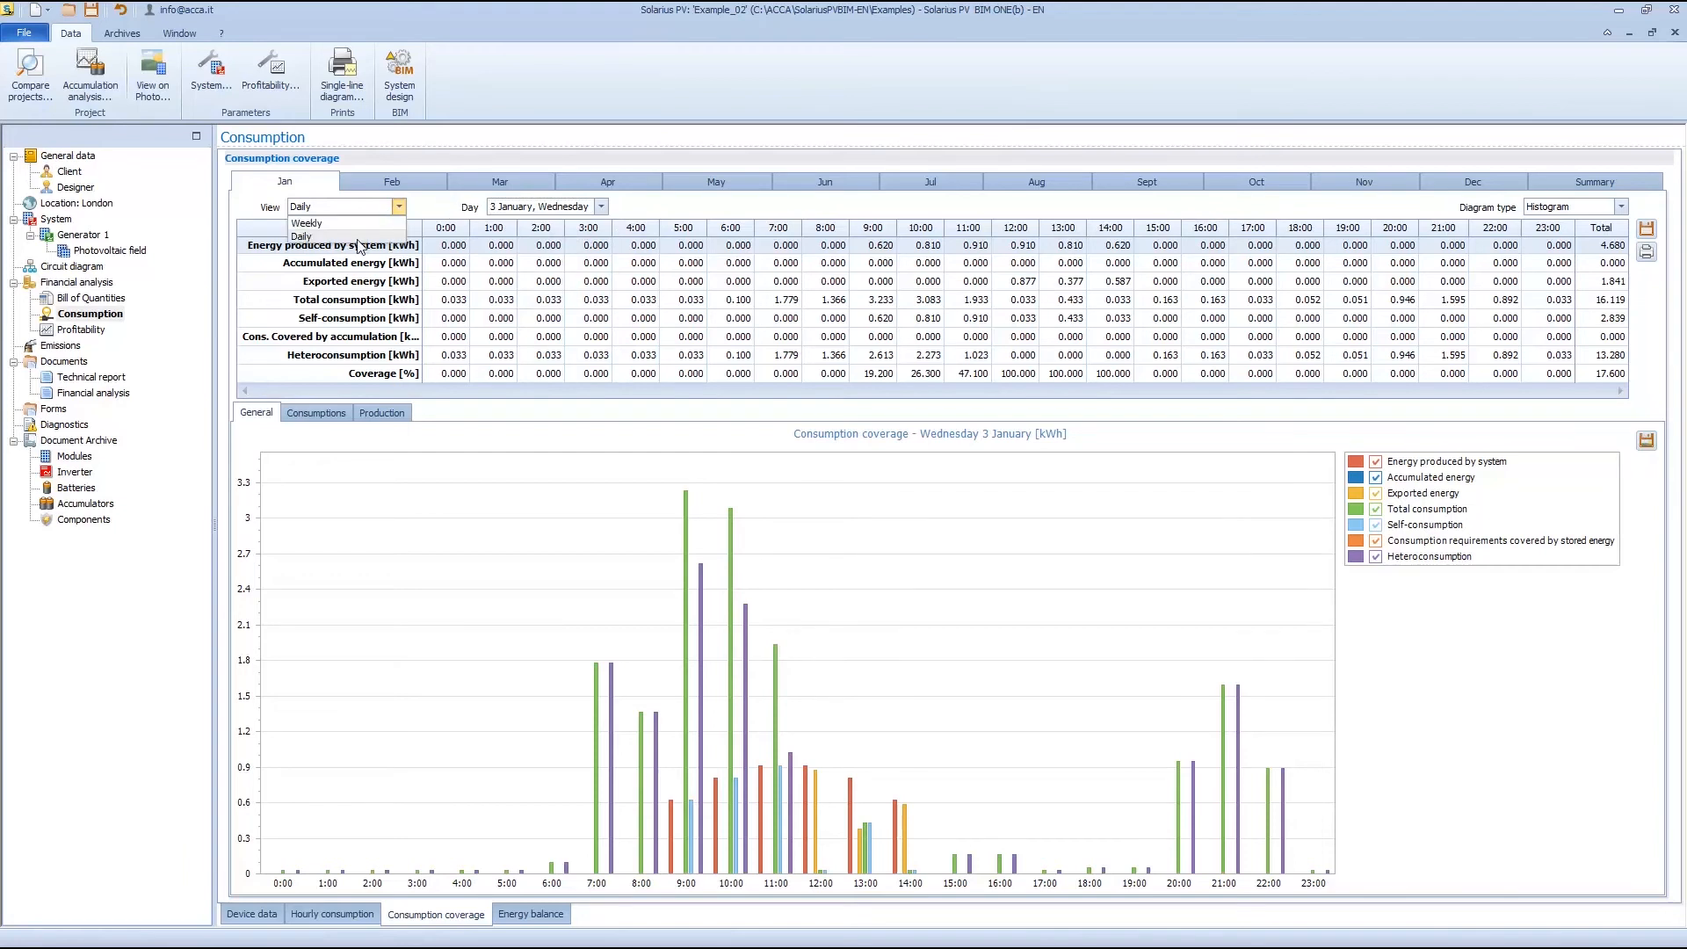
click(347, 238)
key(Up)
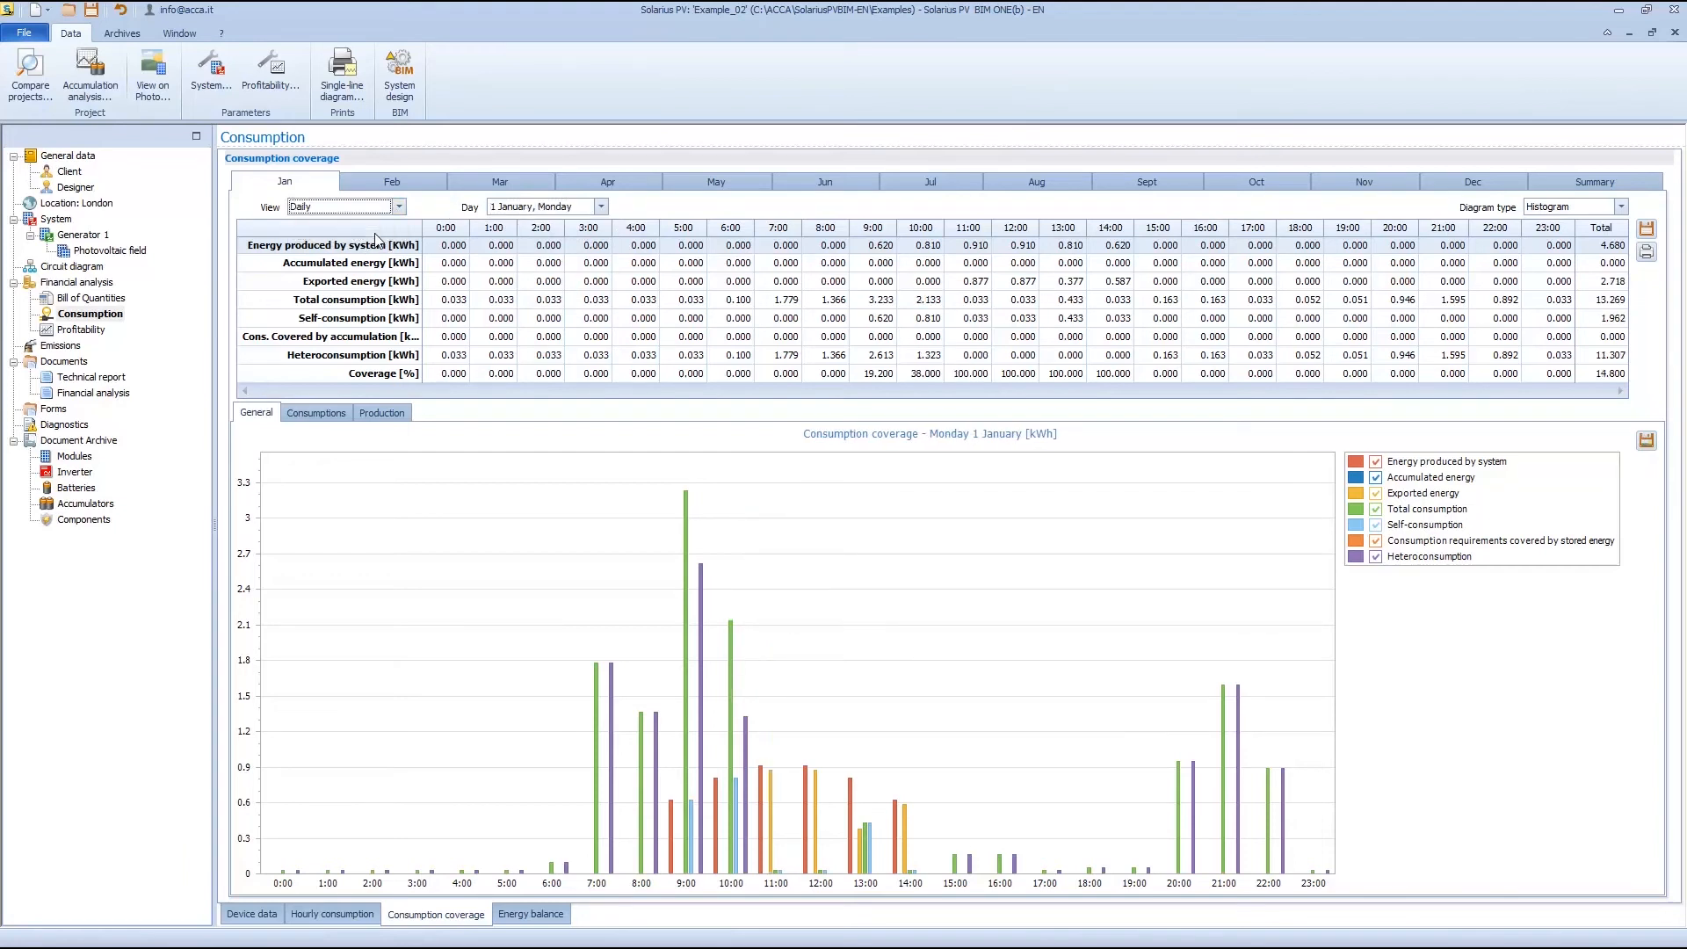
- Inspect the Consumptions and Production charts for 1 January, the February and June production, and the annual coverage summary
click(317, 413)
click(386, 415)
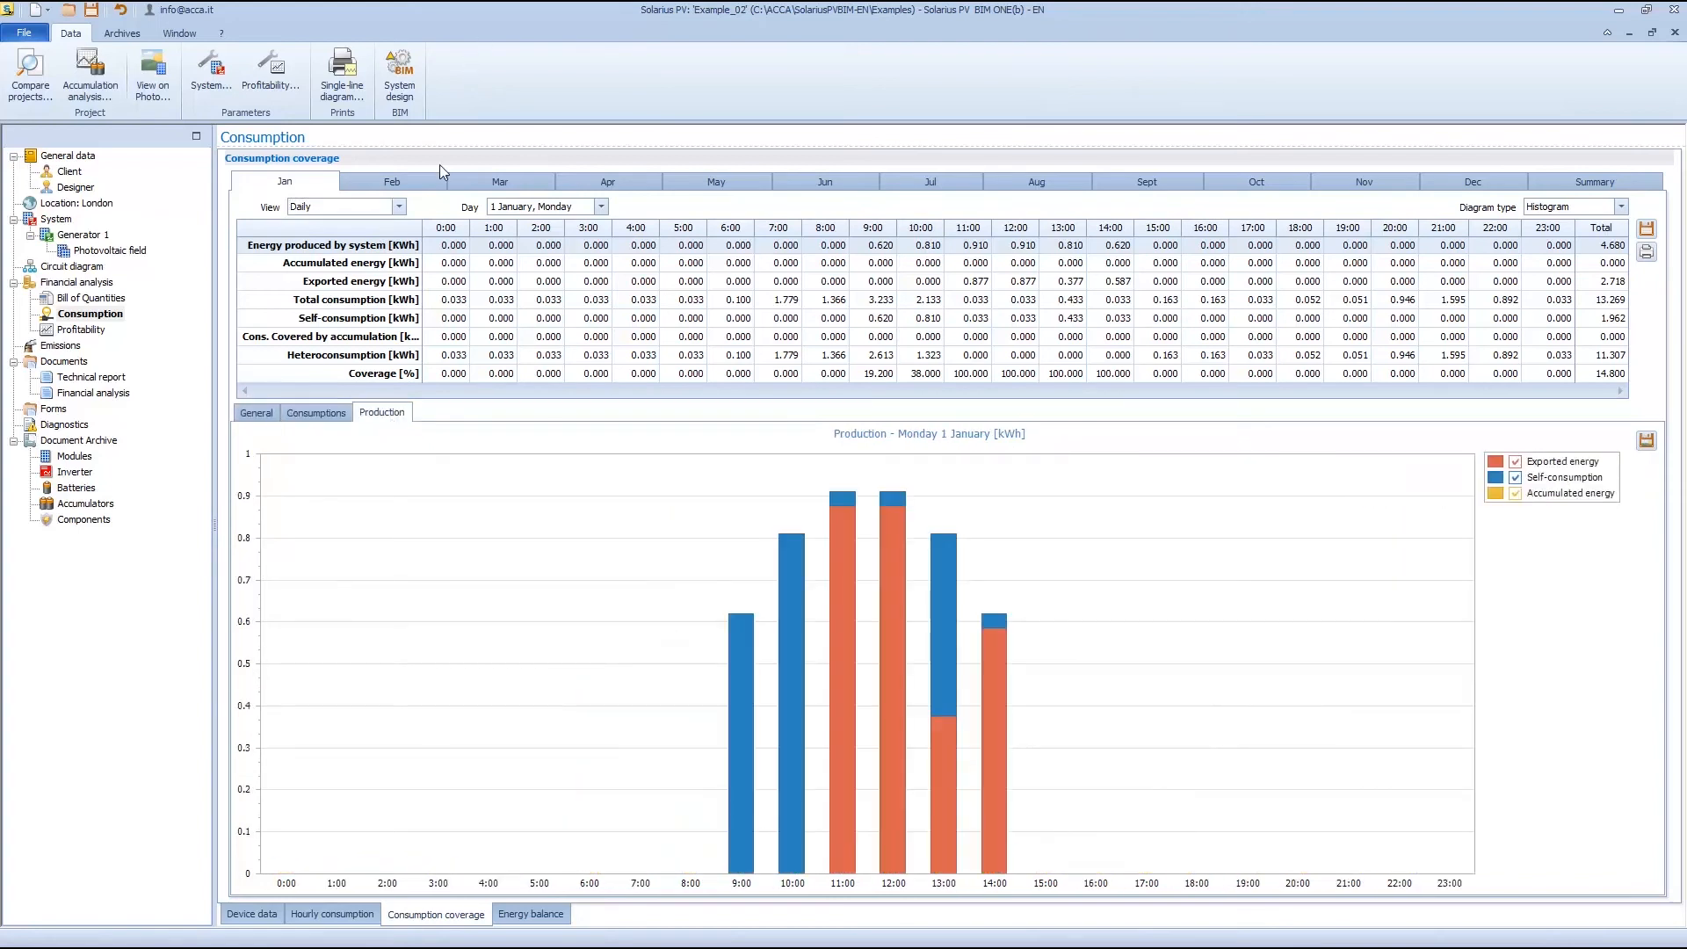
click(391, 180)
click(826, 181)
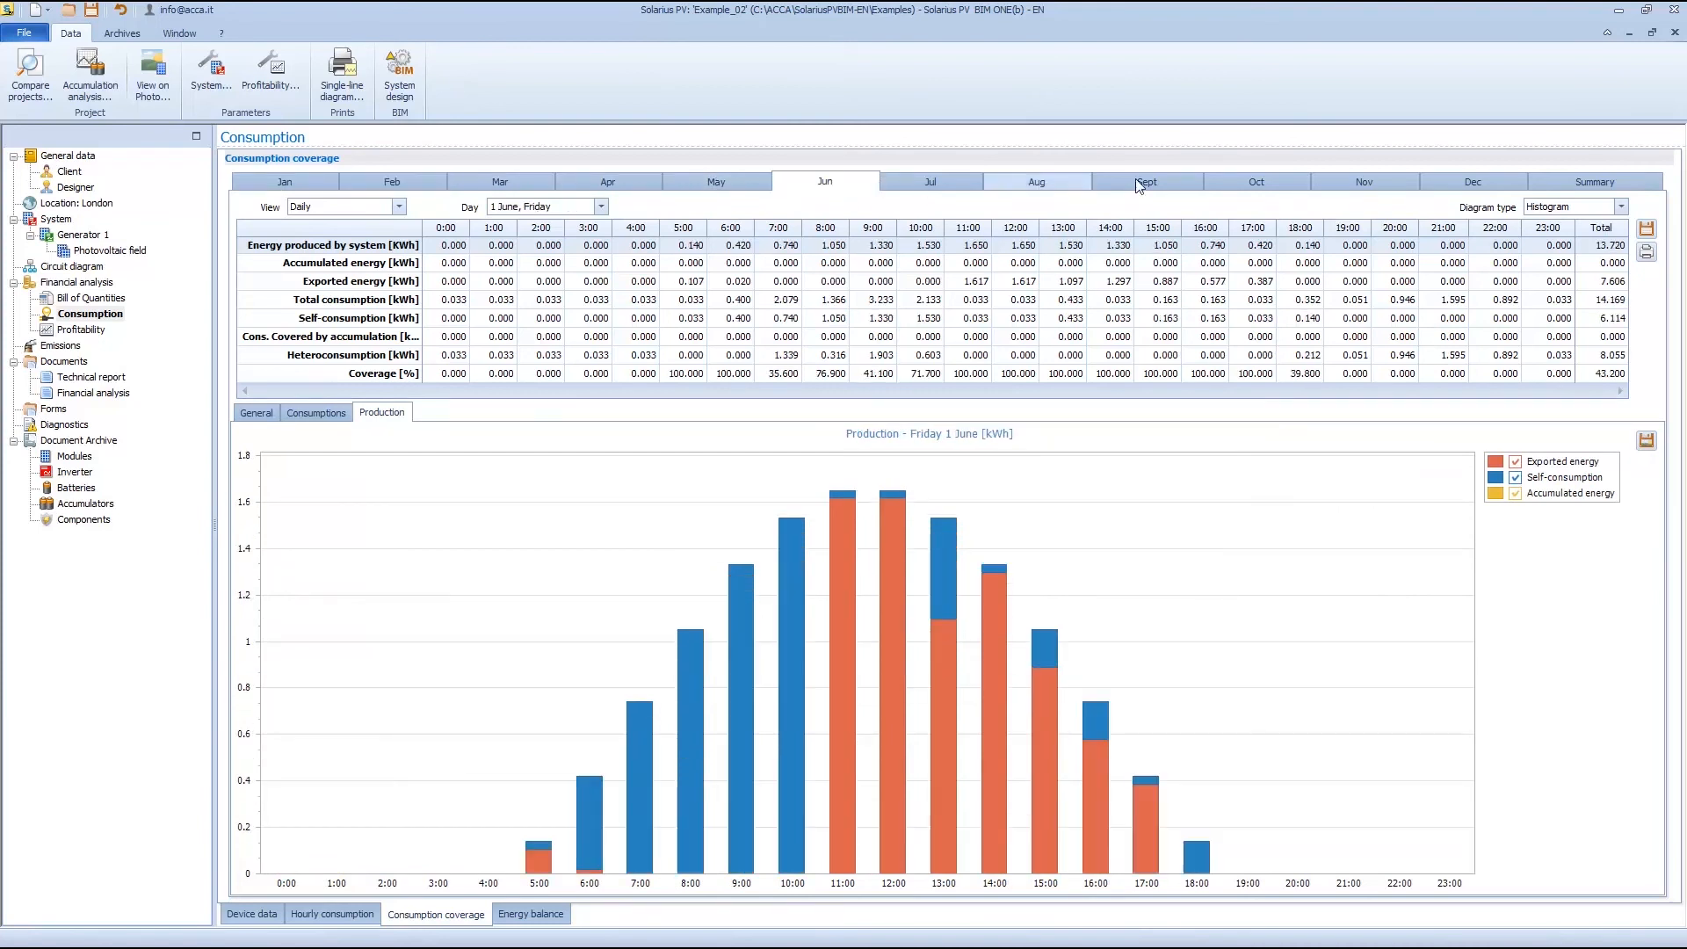
click(1595, 182)
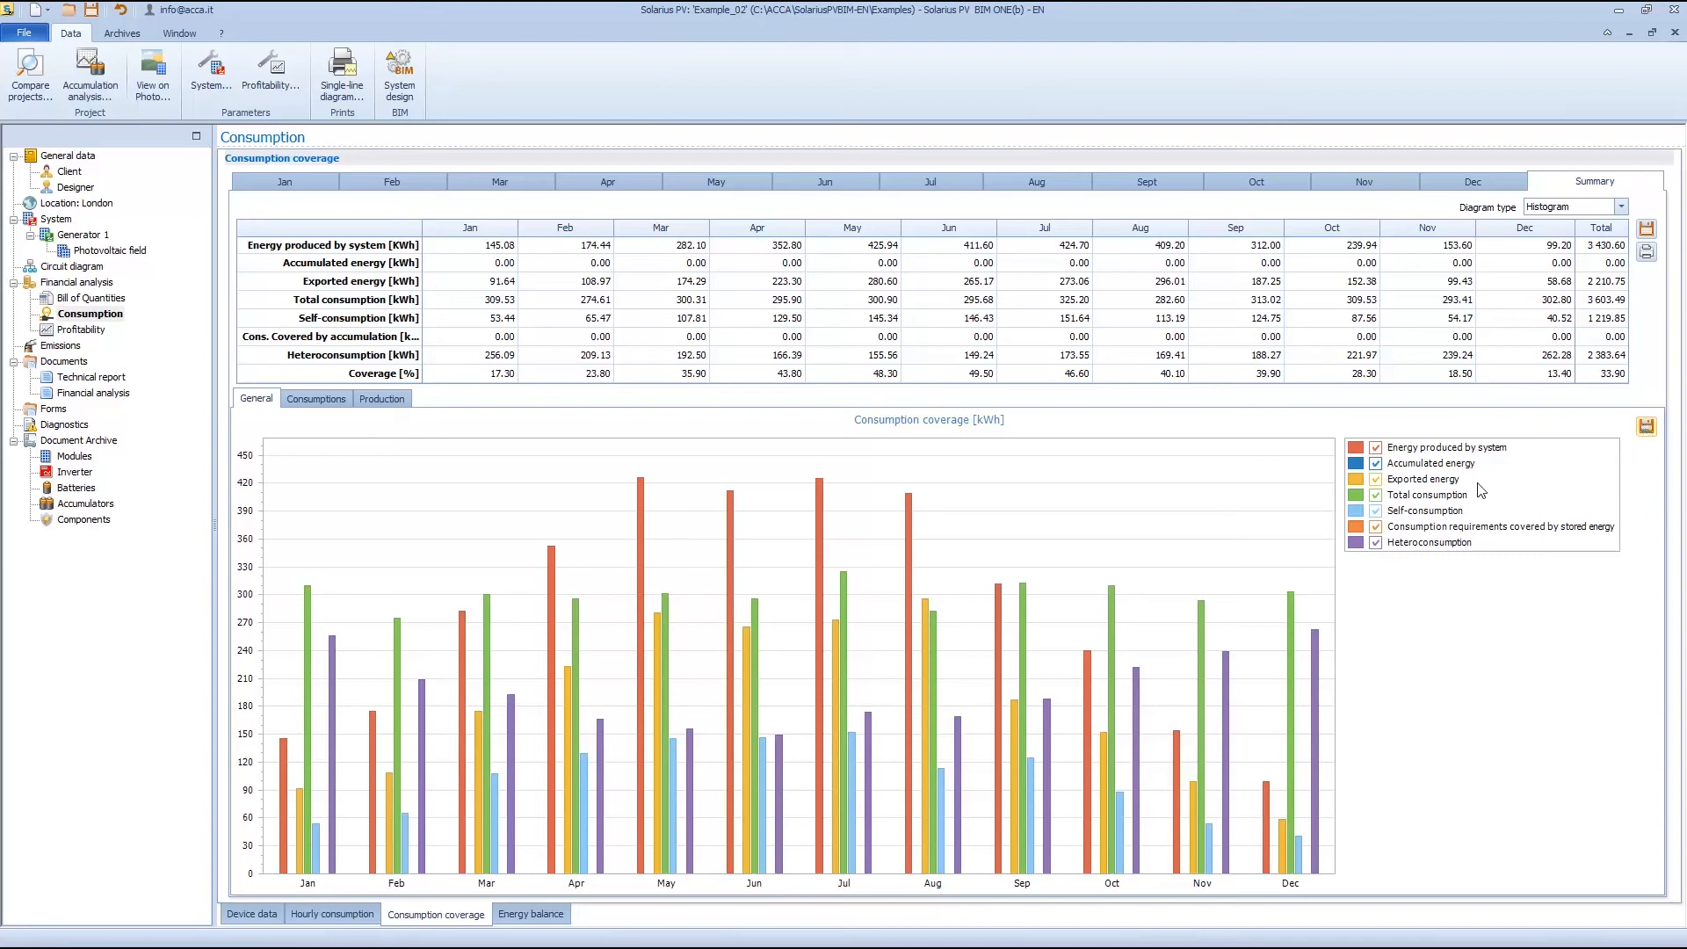
- Examine January's energy balance of withdrawn and fed energy in the Daily and Weekly views
click(531, 914)
click(378, 208)
click(352, 222)
click(378, 207)
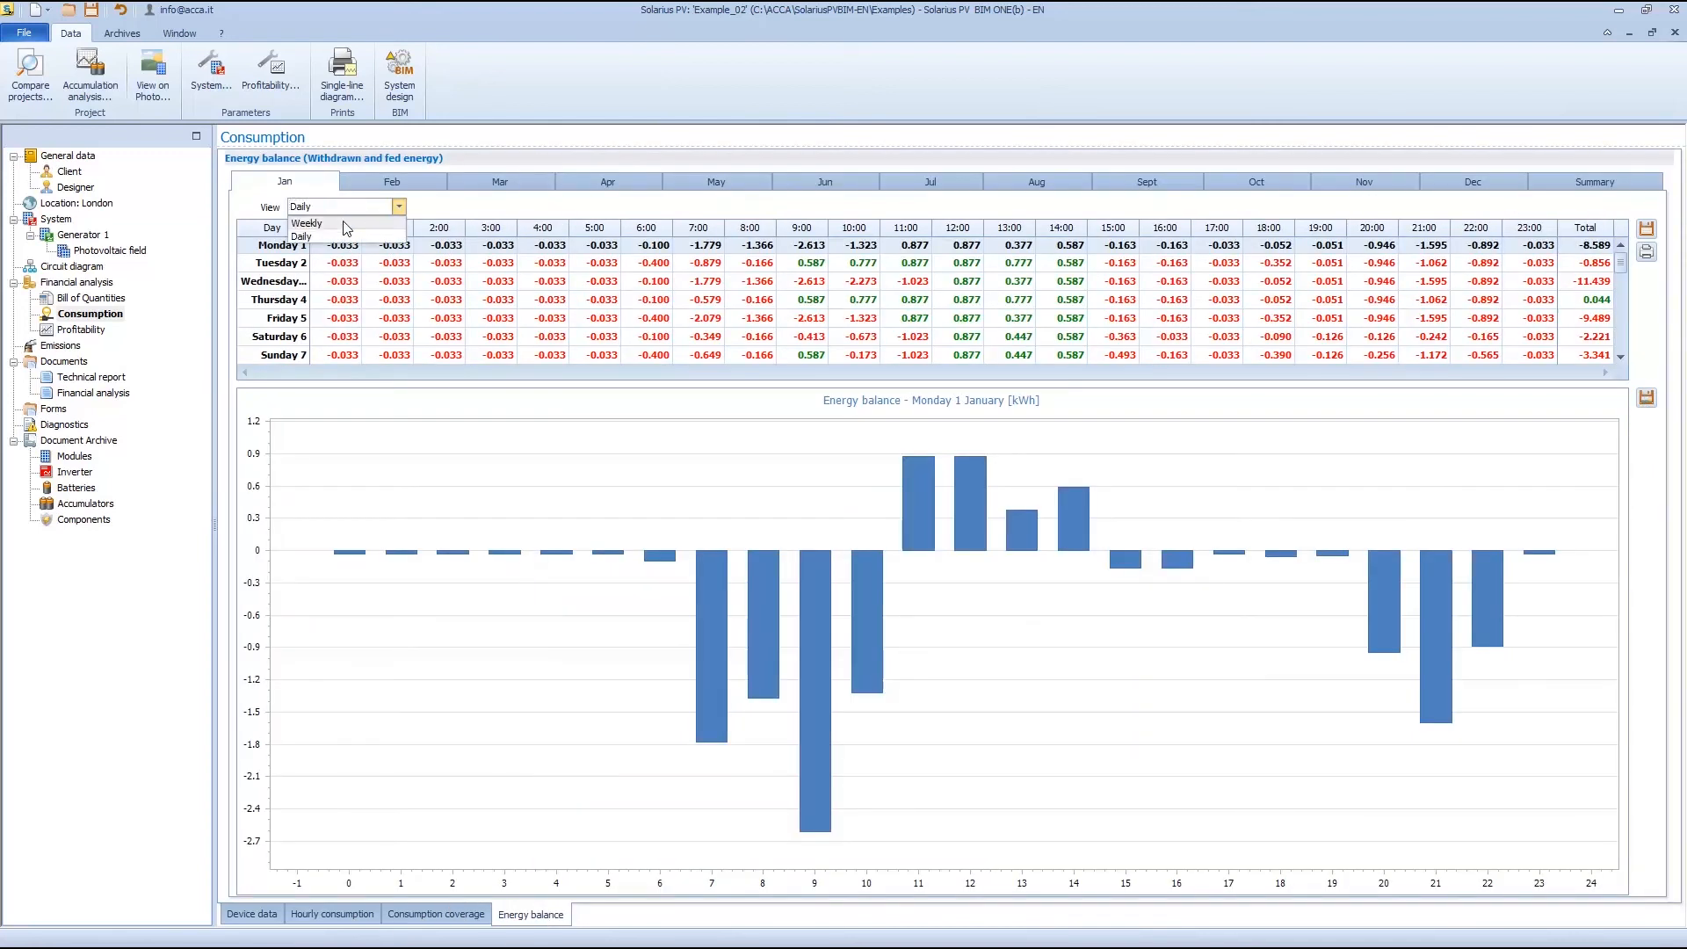
click(351, 233)
- Review the energy balance for February, March, the annual summary and December, and return to the consumption coverage summary
click(387, 181)
click(497, 182)
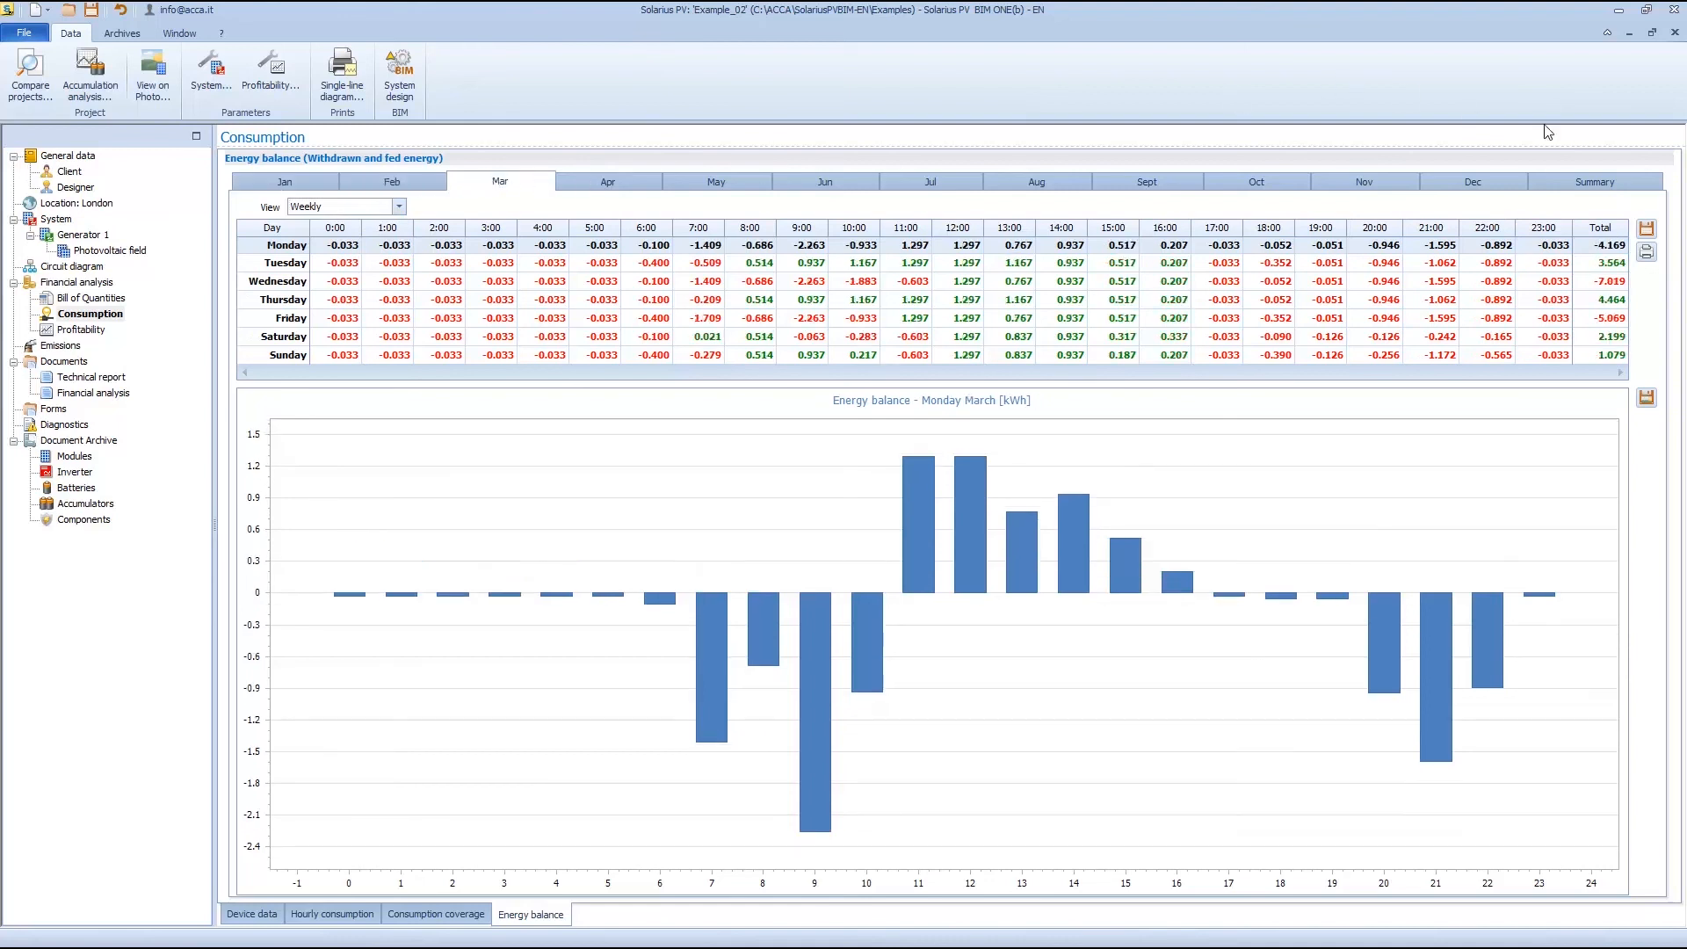
click(1591, 185)
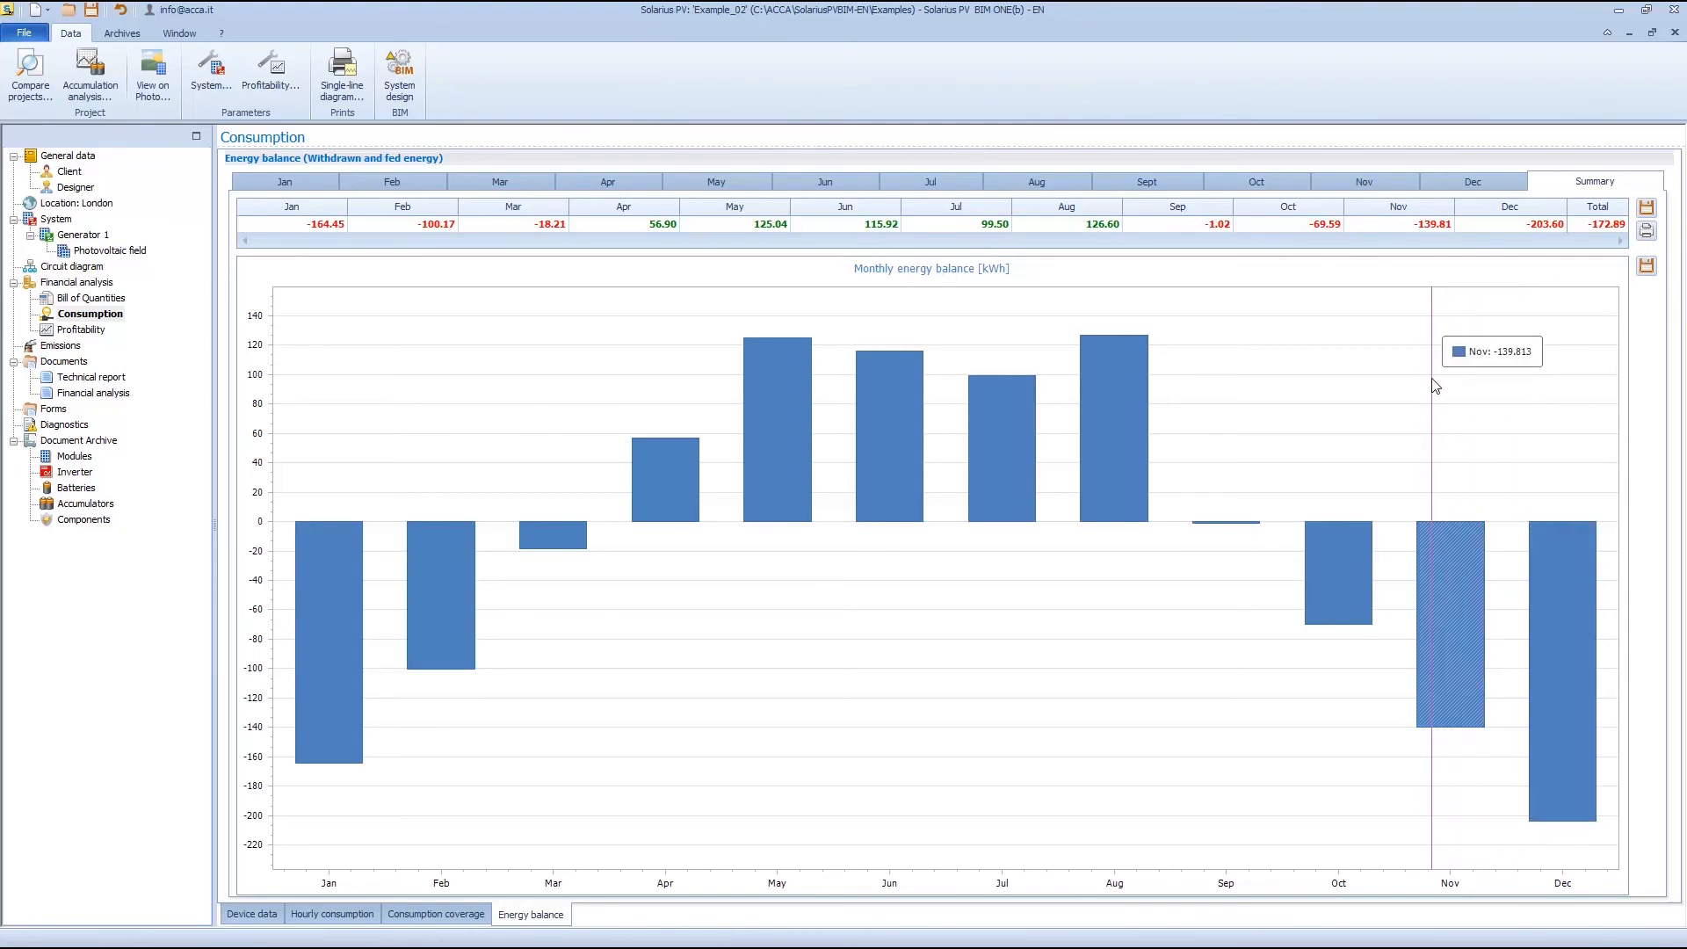
click(1517, 179)
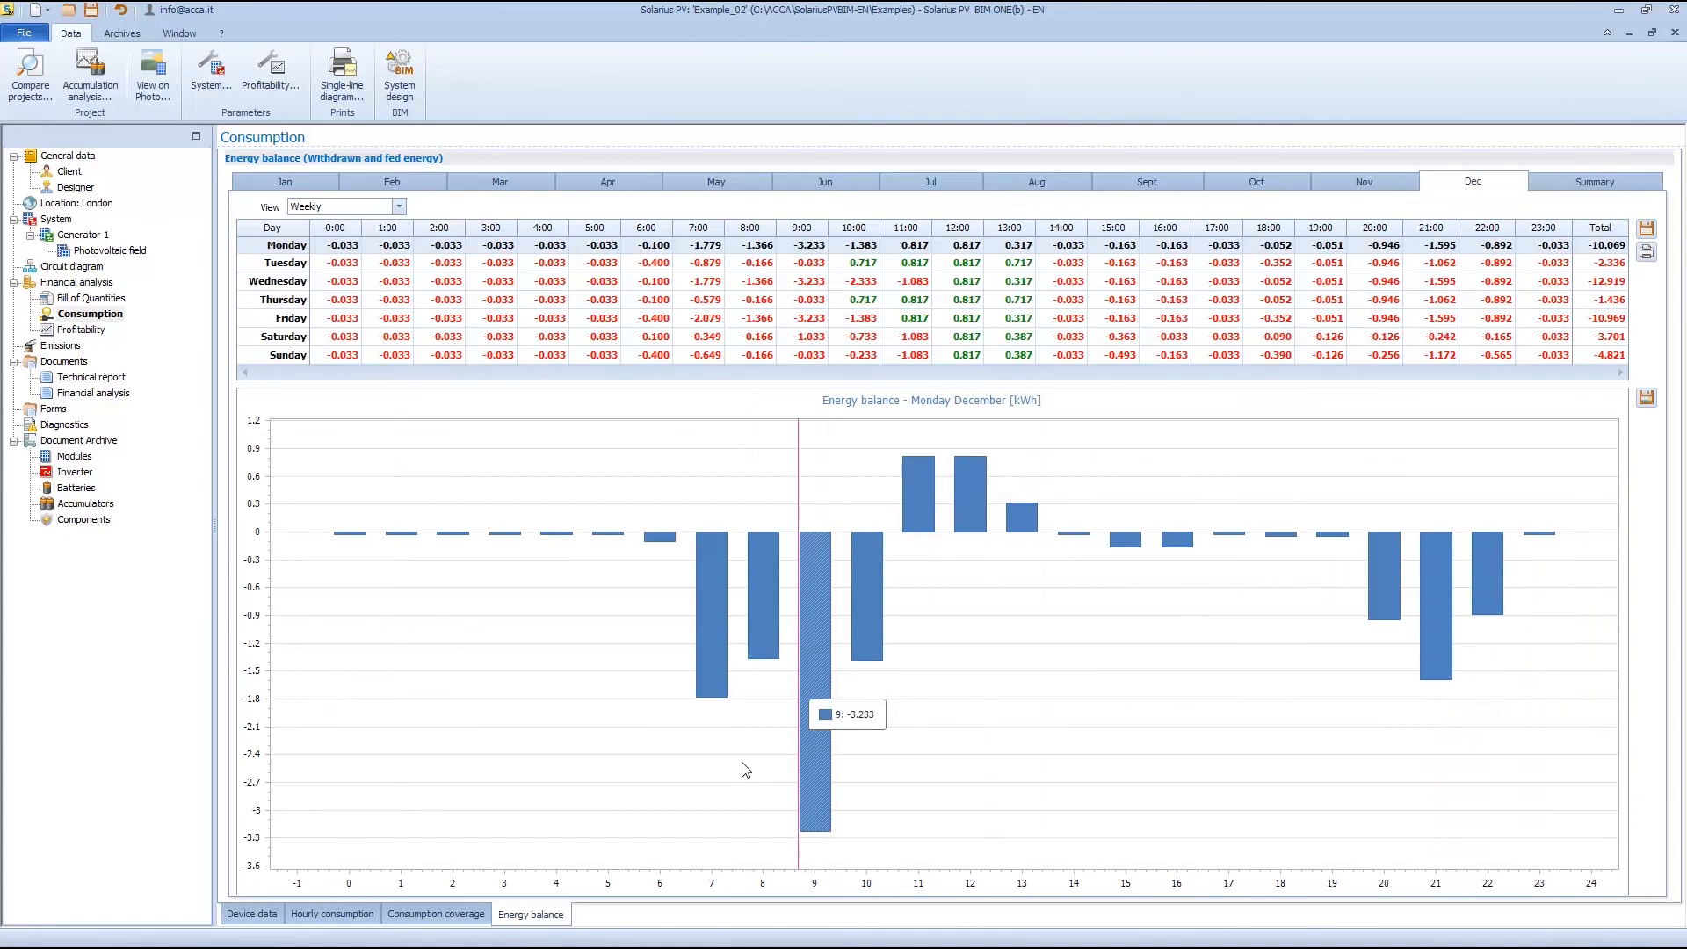
click(447, 912)
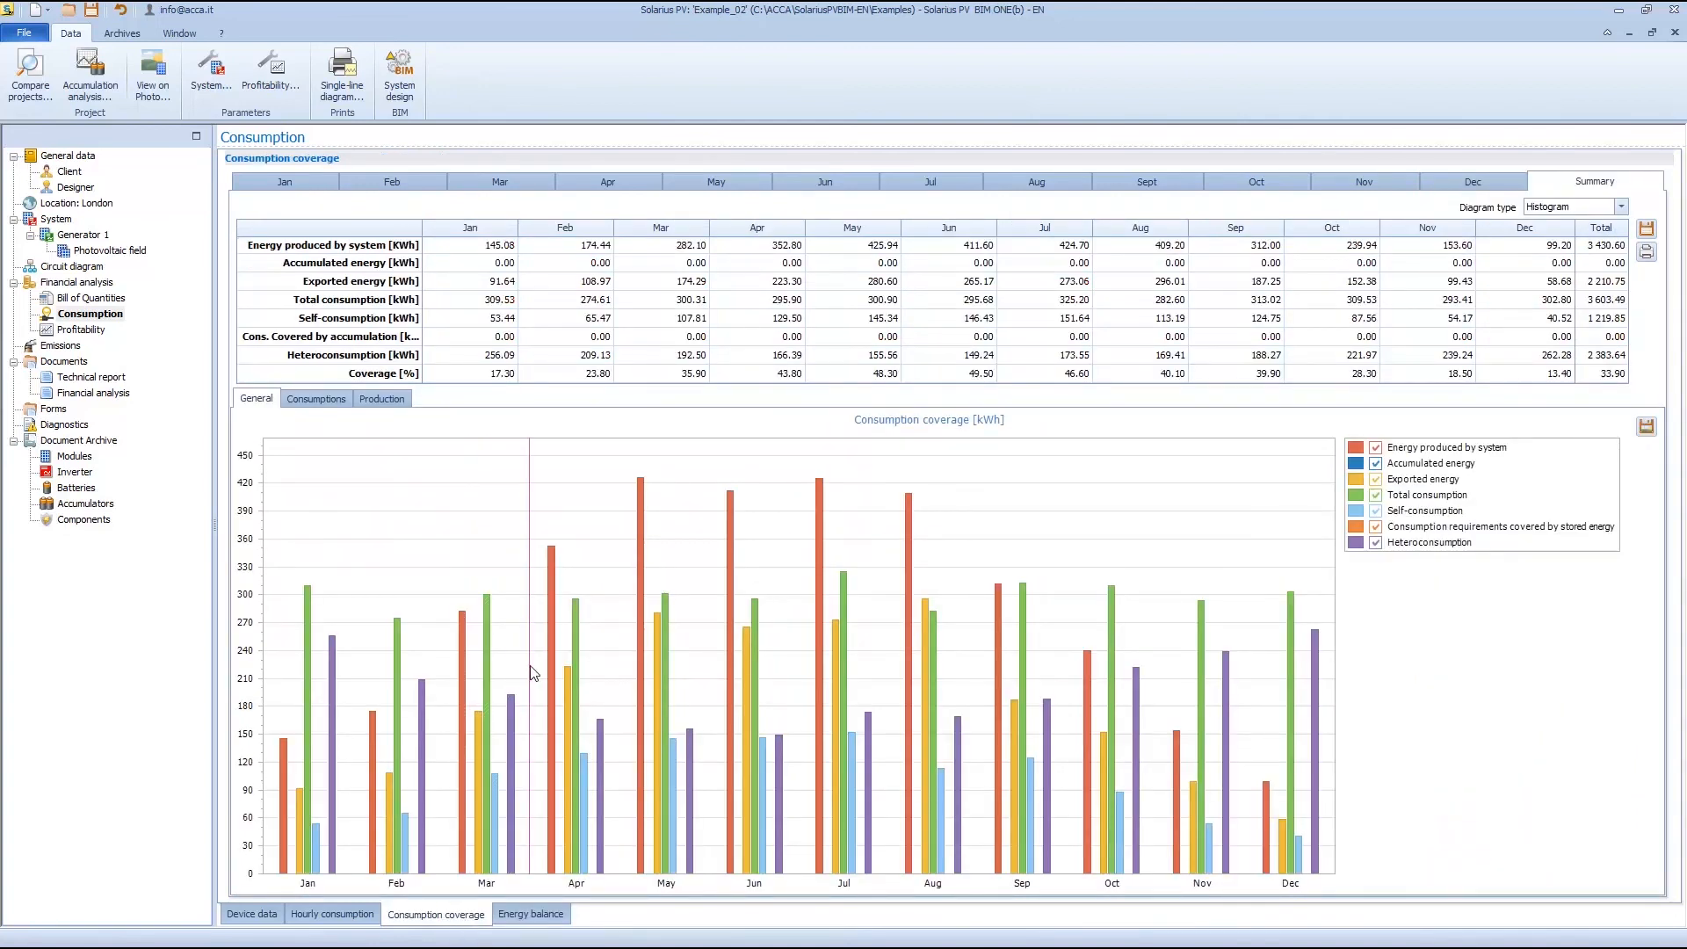